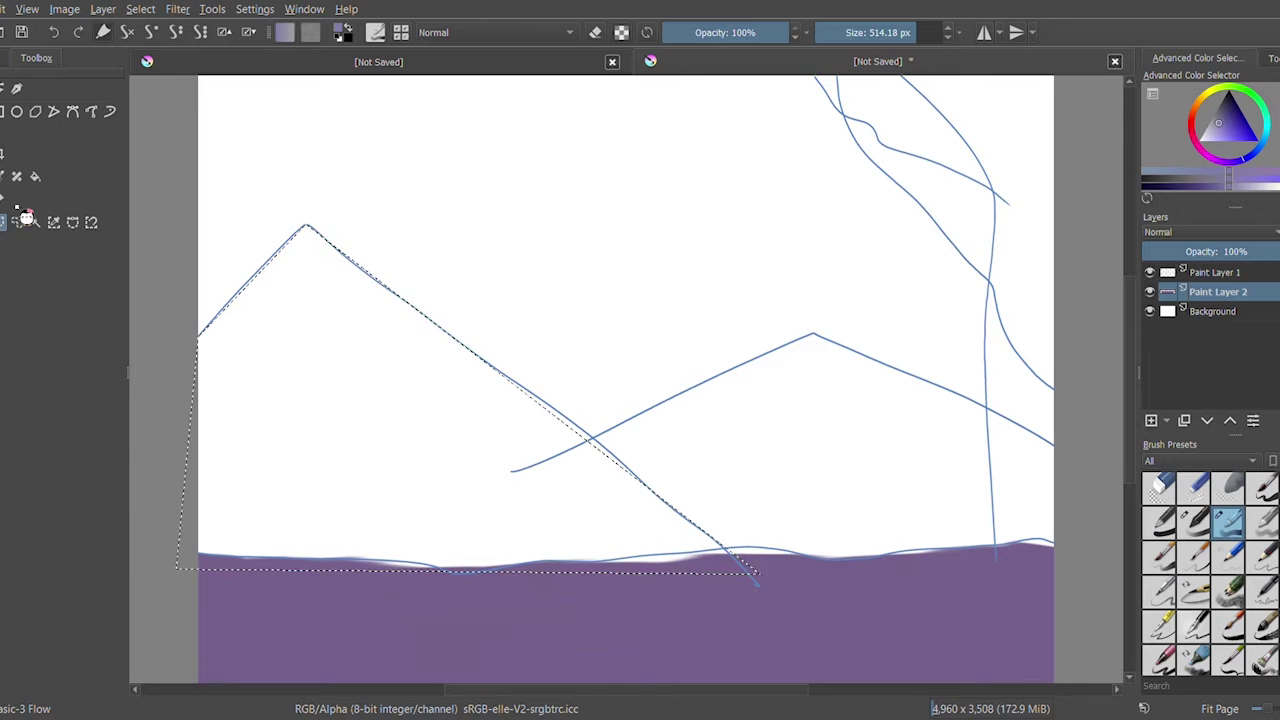
mouse_move(508, 262)
mouse_down()
mouse_move(485, 320)
mouse_move(275, 366)
mouse_up()
click(1262, 520)
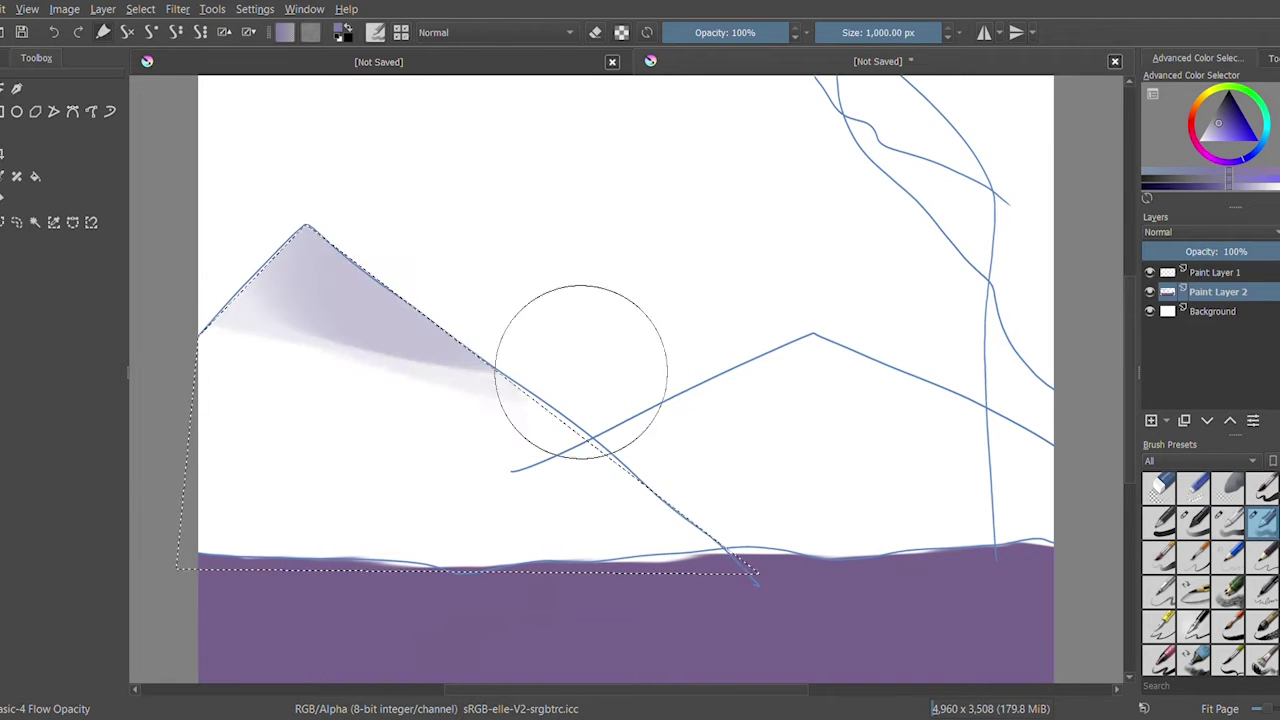
drag(212, 266, 618, 411)
mouse_move(560, 440)
mouse_down()
mouse_move(522, 410)
mouse_move(730, 590)
mouse_up()
key(ctrl+z)
key(ctrl+z)
key(ctrl+z)
key(ctrl+z)
Add a paint layer below the foreground layer, outline the large left mountain with straight edges and fill it with muted blue-violet
key(Insert)
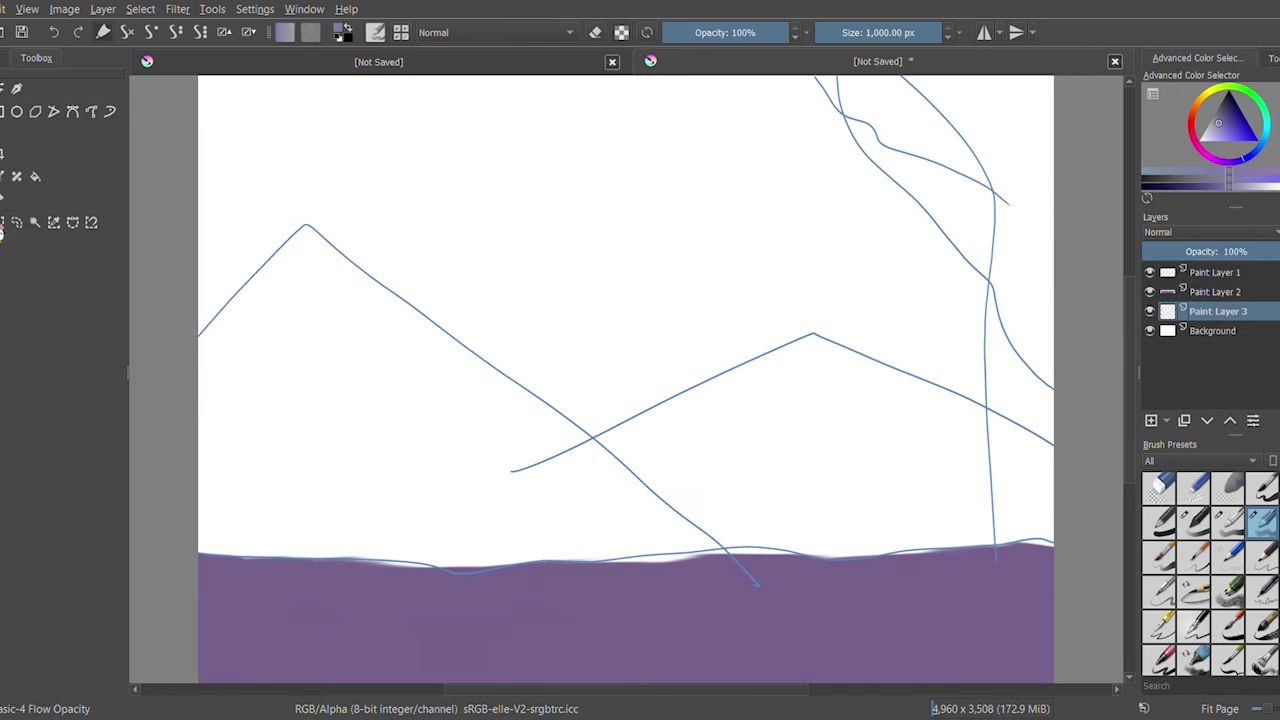
mouse_move(305, 233)
mouse_down()
mouse_move(177, 571)
mouse_move(198, 331)
mouse_up()
key(b)
mouse_move(315, 255)
mouse_down()
mouse_move(560, 371)
mouse_move(309, 486)
mouse_move(345, 568)
mouse_move(262, 540)
mouse_up()
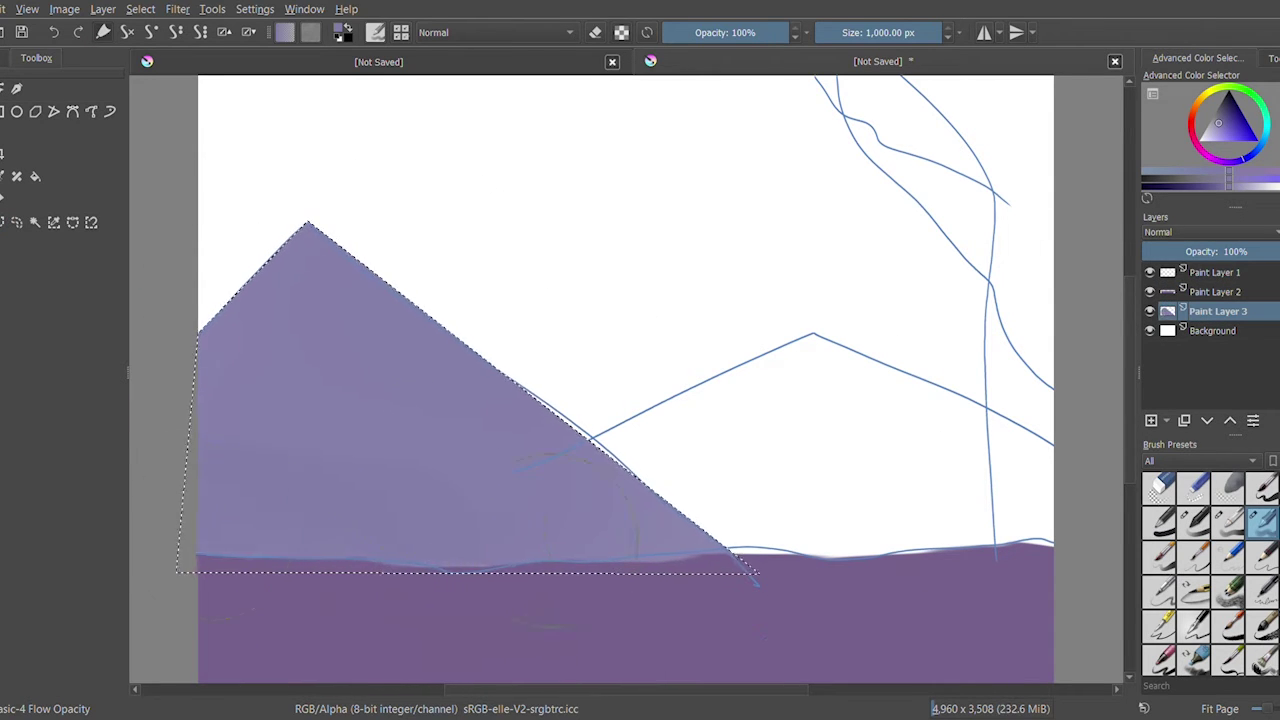
Add a paint layer below the left mountain's, outline the smaller right mountain and fill it with lighter blue-violet using Basic-2 Opacity
key(slash)
key(Insert)
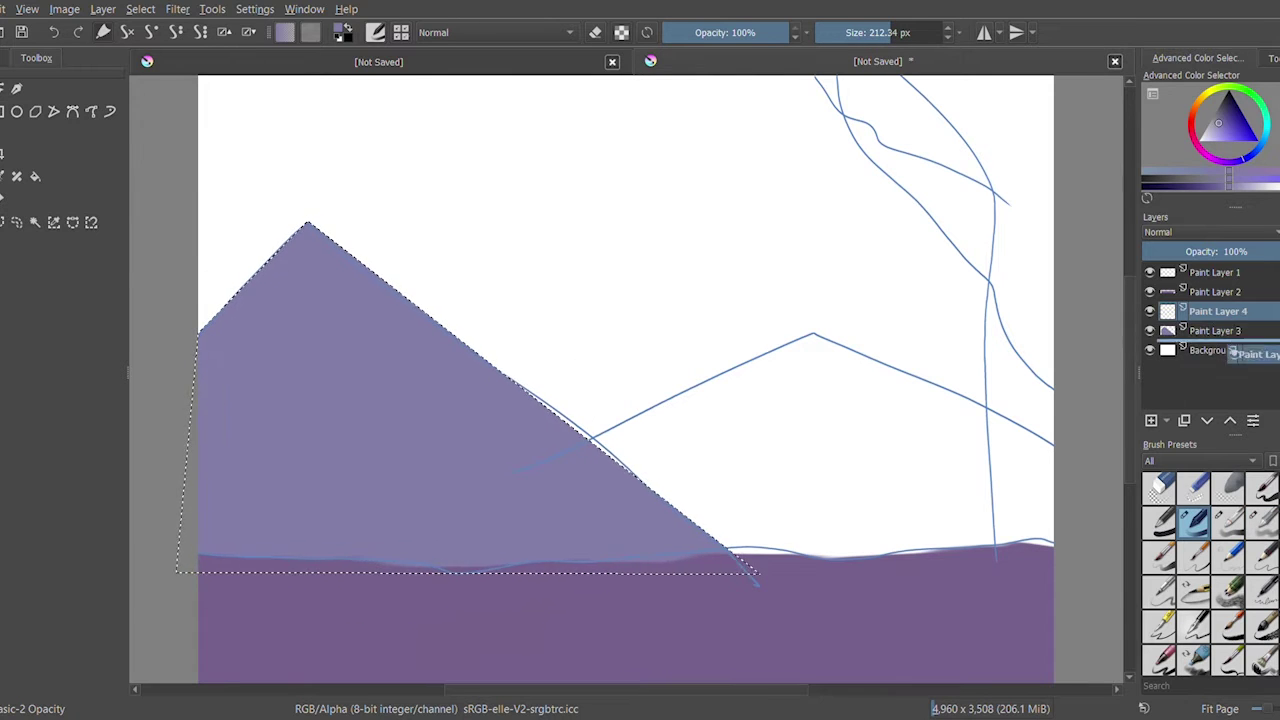
mouse_move(590, 440)
mouse_down()
mouse_move(825, 348)
mouse_move(594, 443)
mouse_up()
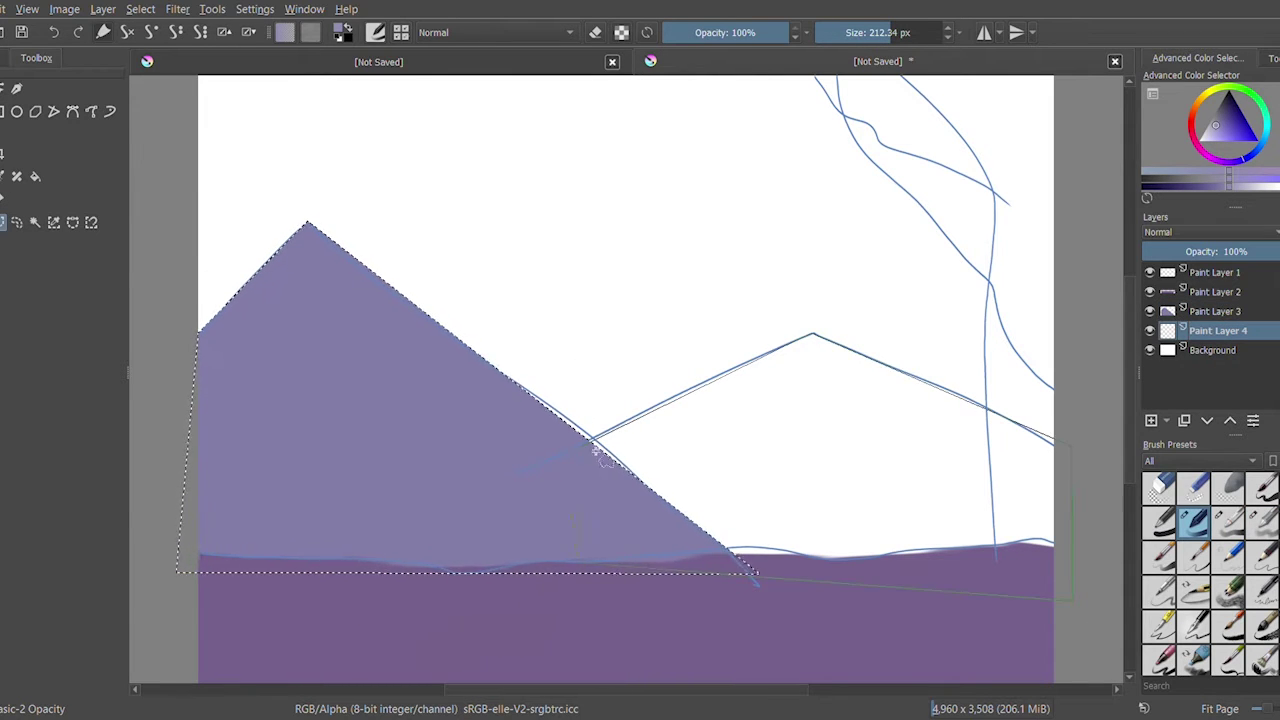
key(b)
mouse_move(689, 443)
mouse_down()
mouse_move(1017, 459)
mouse_move(769, 368)
mouse_move(797, 613)
mouse_up()
key(ctrl+shift+a)
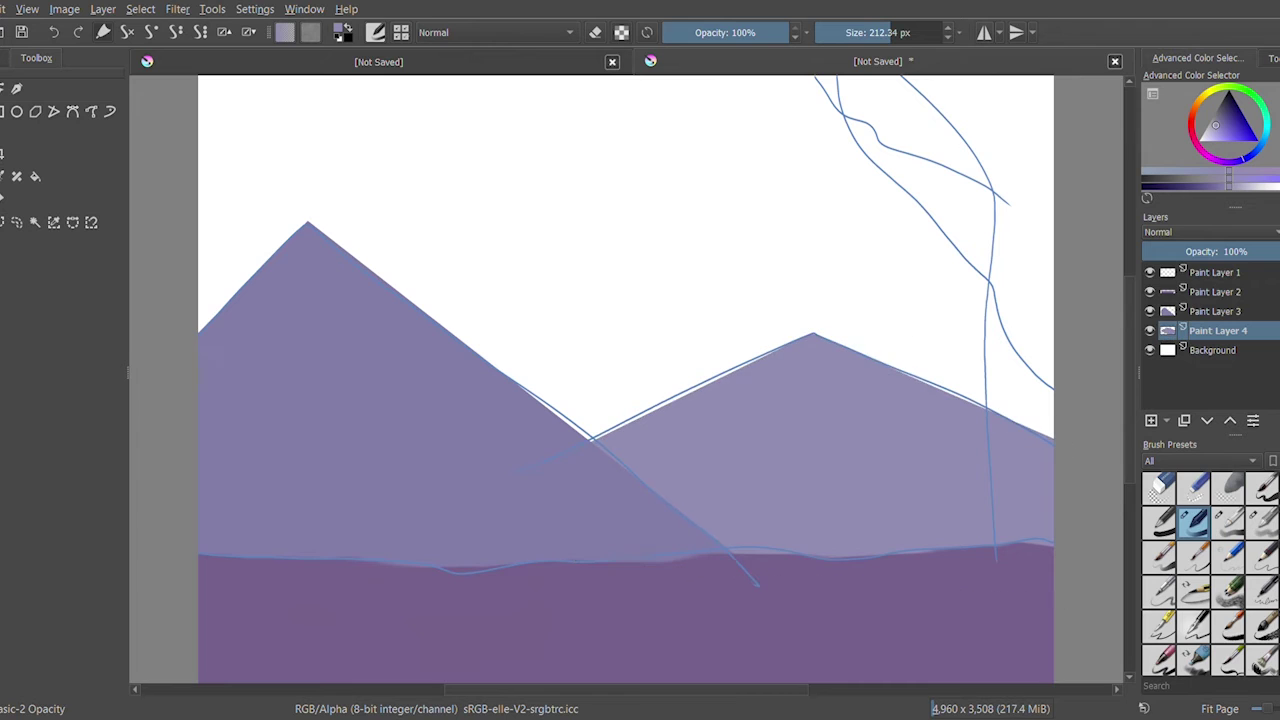
Erase the right mountain's outer slope to make it steeper, and transform the mountain so its peak stands higher
click(1158, 488)
drag(862, 32, 944, 32)
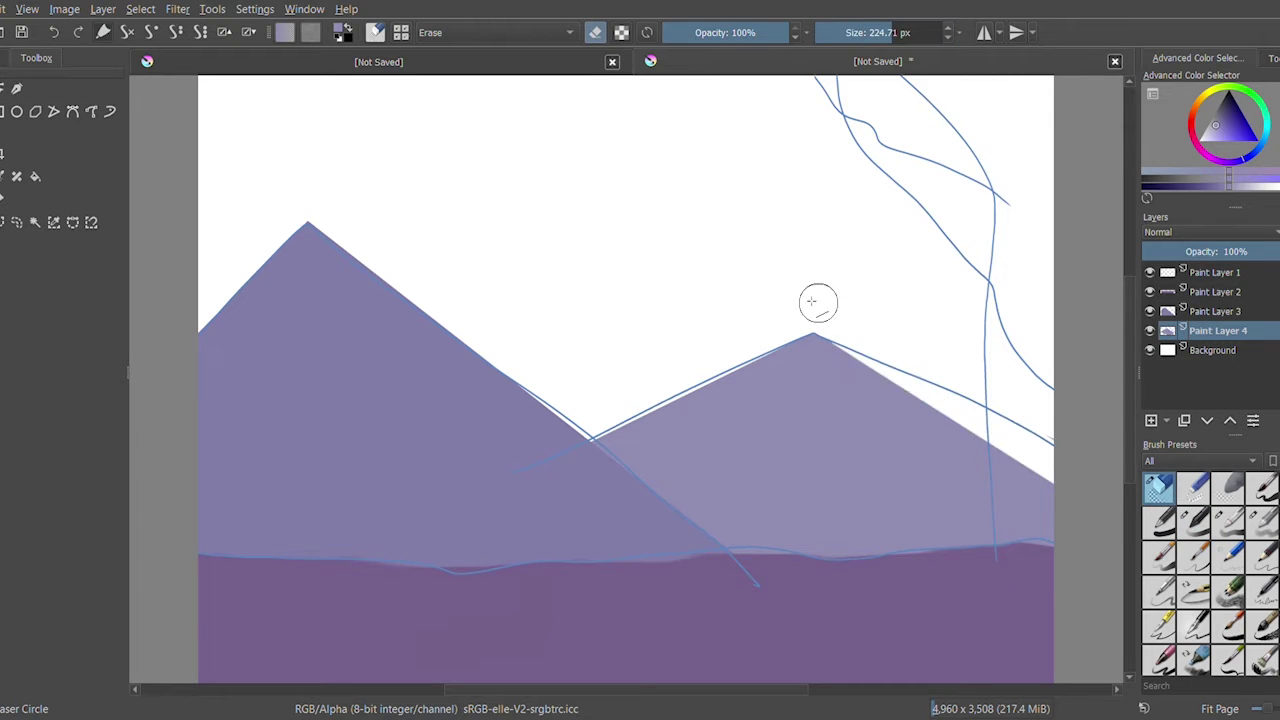
key(ctrl+t)
drag(838, 356, 824, 326)
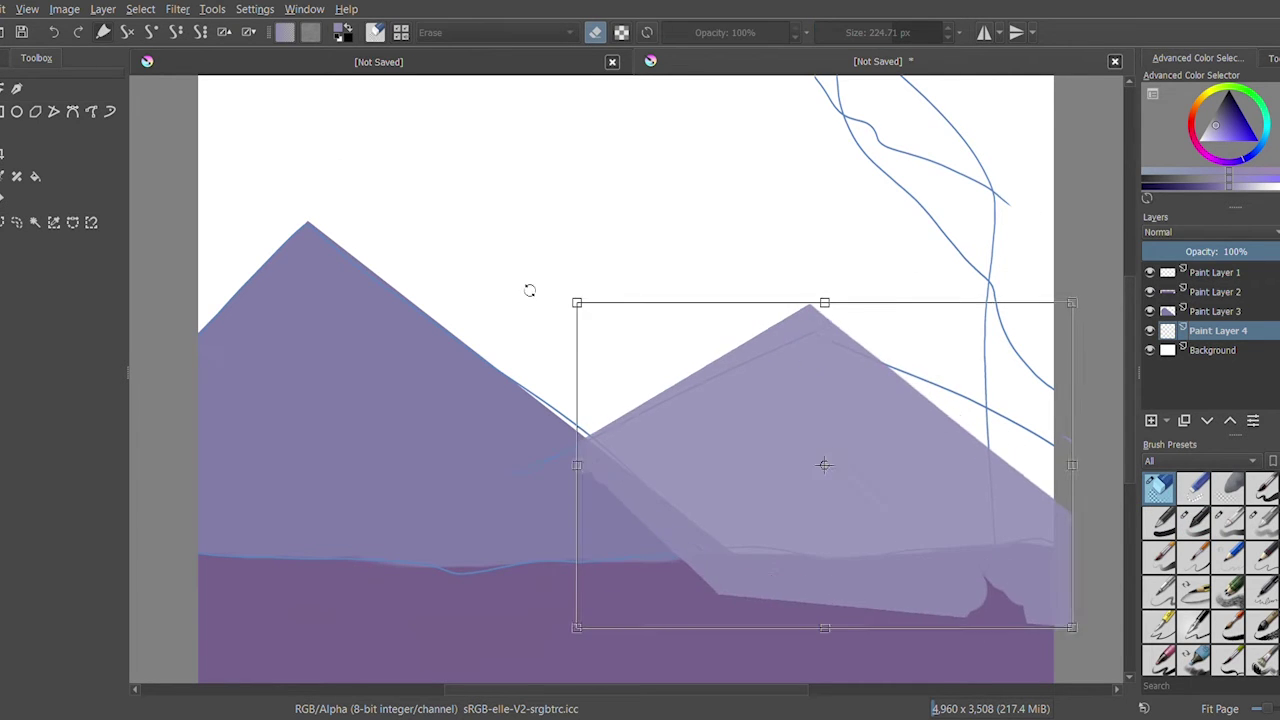
key(Return)
Paint a curved purple rock frame around the sky's right side on Paint Layer 2 with Basic-3 Flow, and fill an angular floating rock
click(1215, 291)
key(b)
ctrl+click(672, 622)
click(1193, 520)
click(1228, 520)
mouse_move(888, 78)
mouse_down()
mouse_move(1080, 380)
mouse_move(1050, 505)
mouse_up()
drag(870, 110, 700, 70)
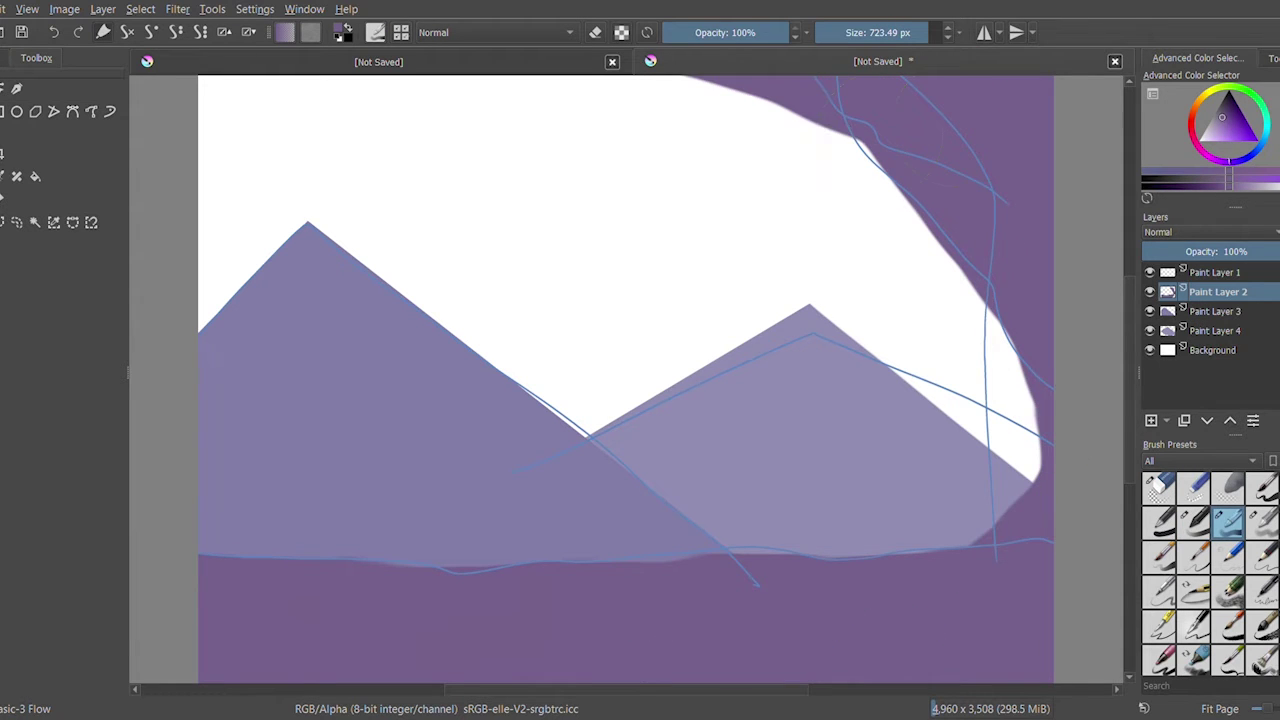
shift+drag(618, 137, 560, 137)
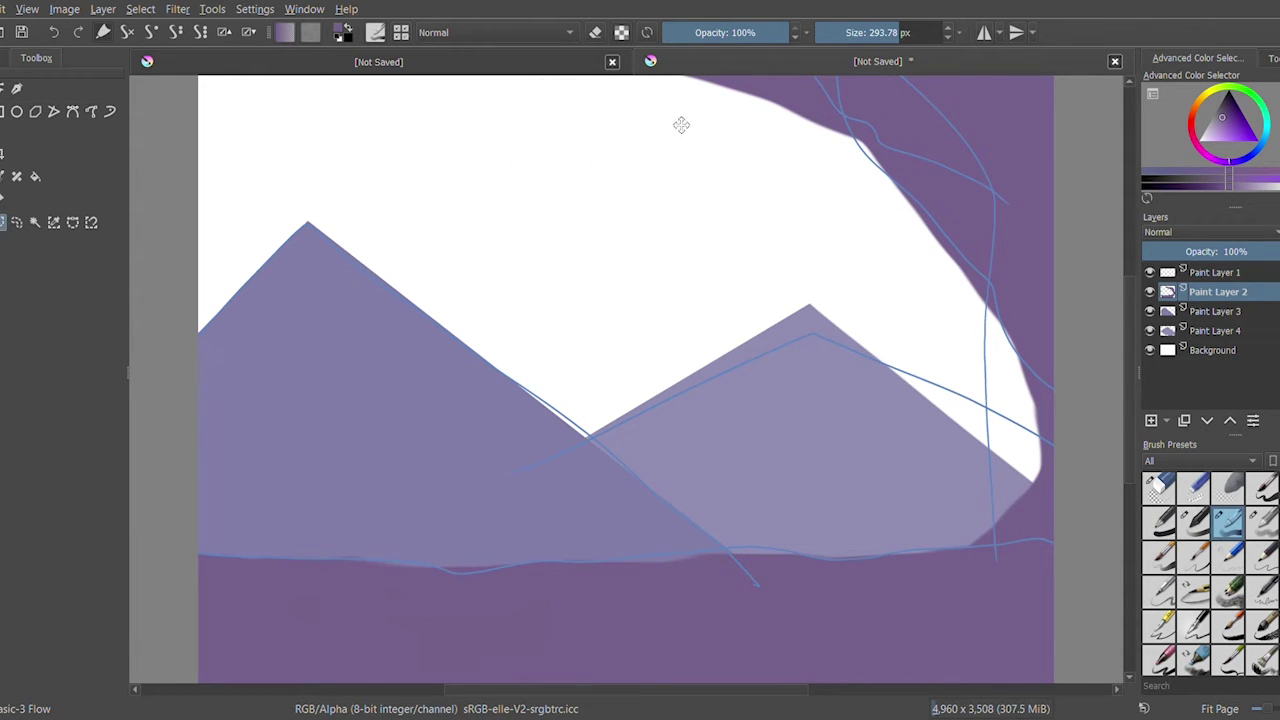
drag(640, 145, 694, 129)
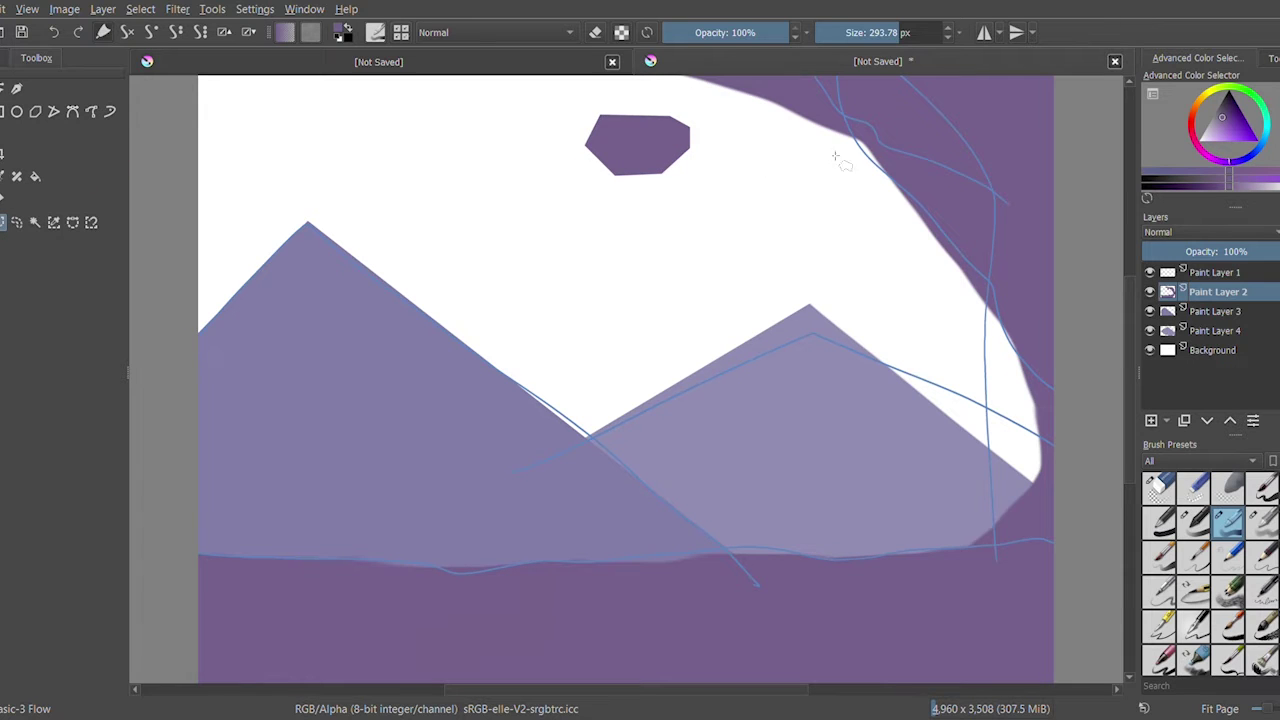
Widen the Toolbox docker and erase the rock frame, floating rock and ground from Paint Layer 2
key(minus)
drag(128, 370, 350, 370)
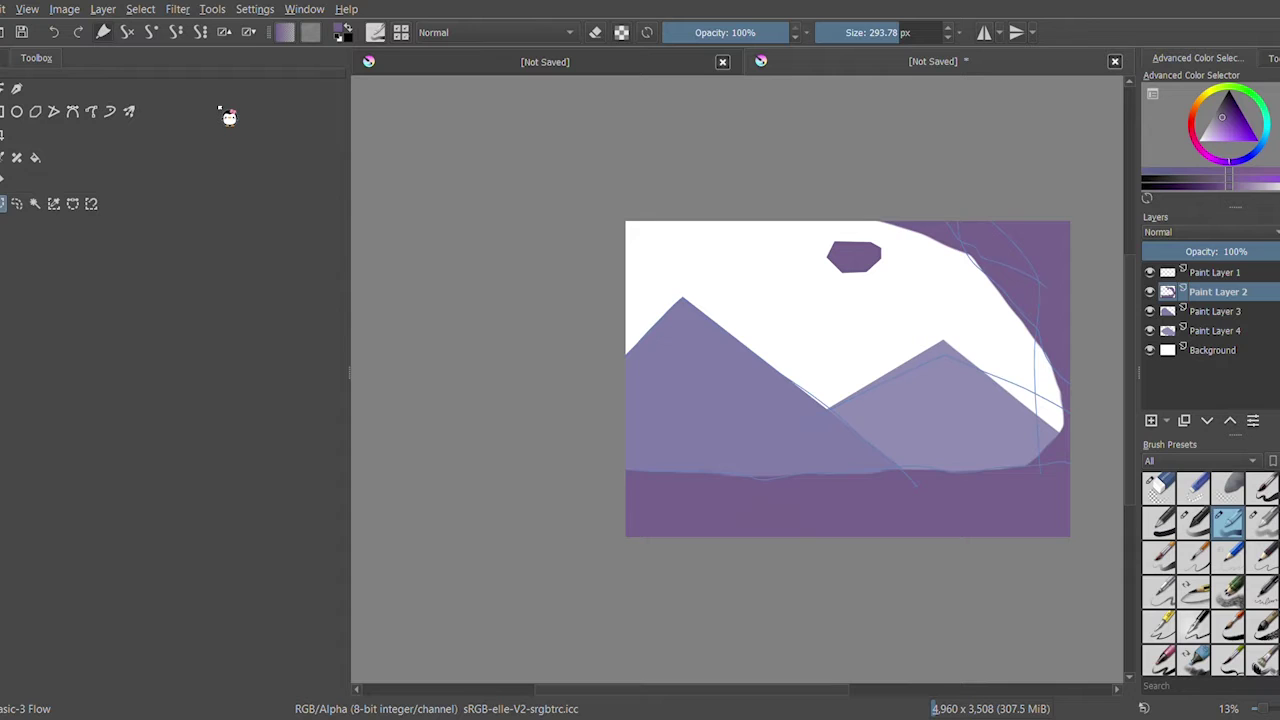
key(plus)
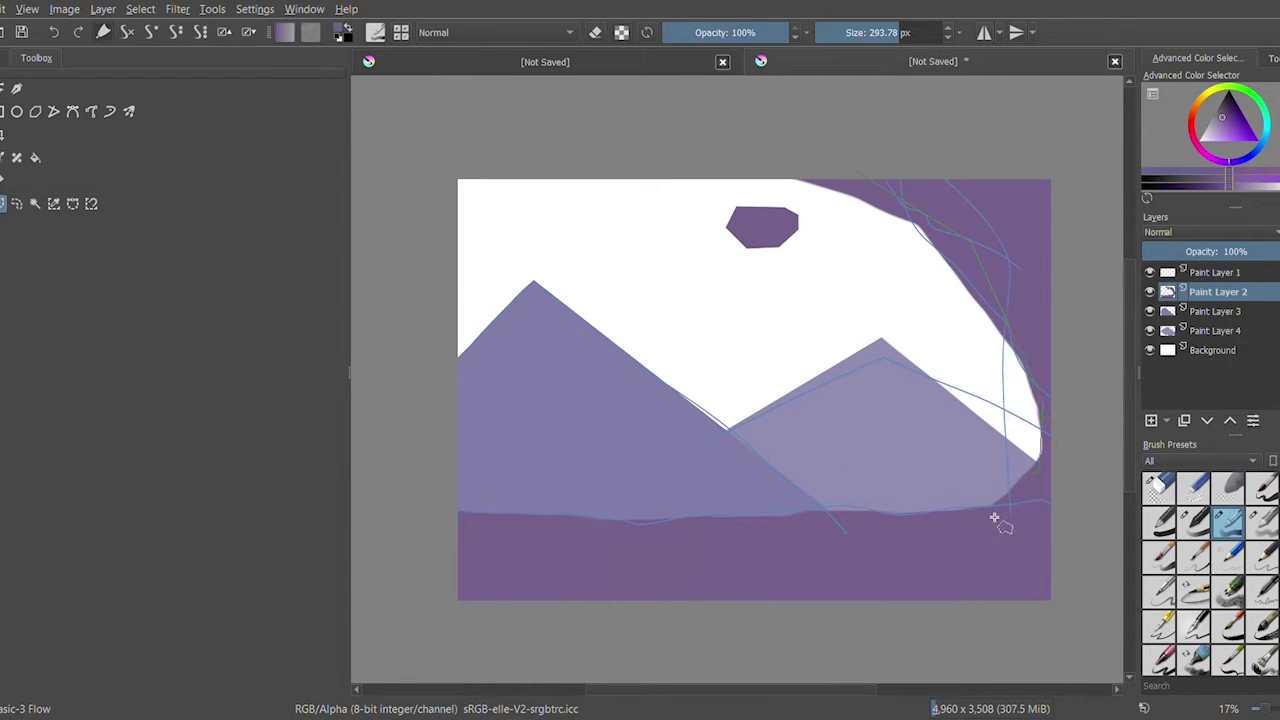
drag(1075, 180, 1076, 181)
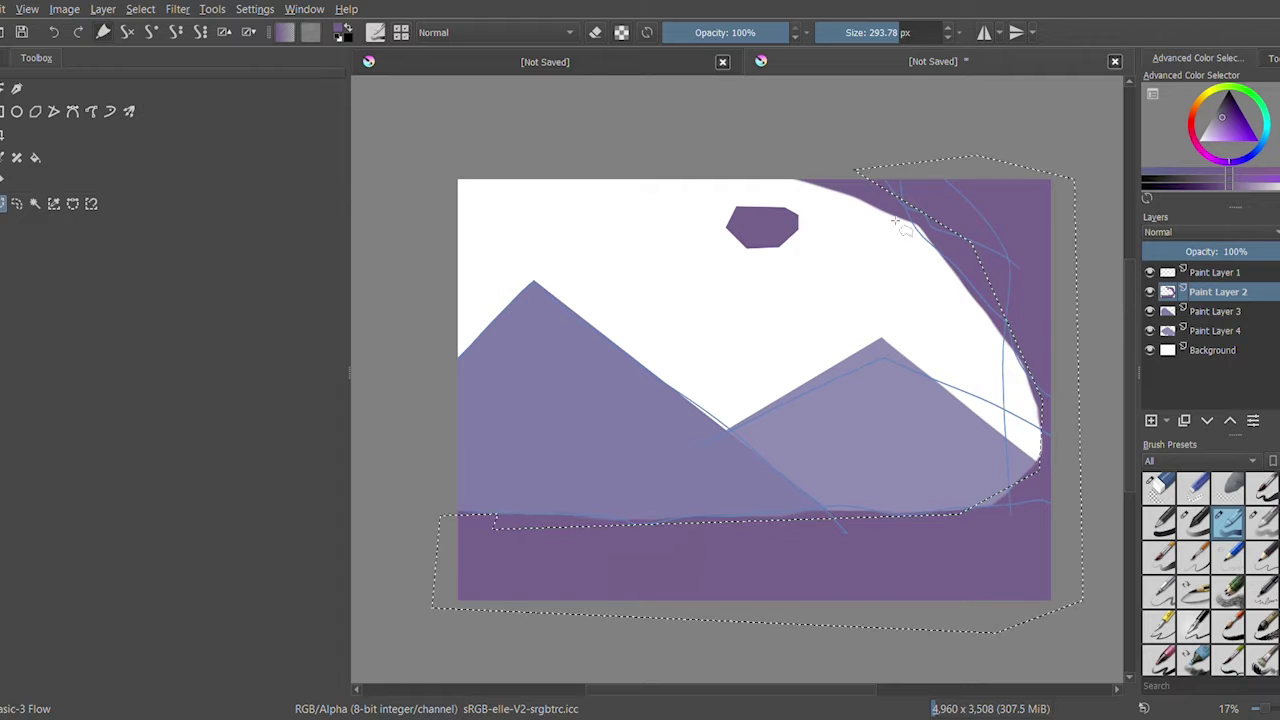
click(1159, 488)
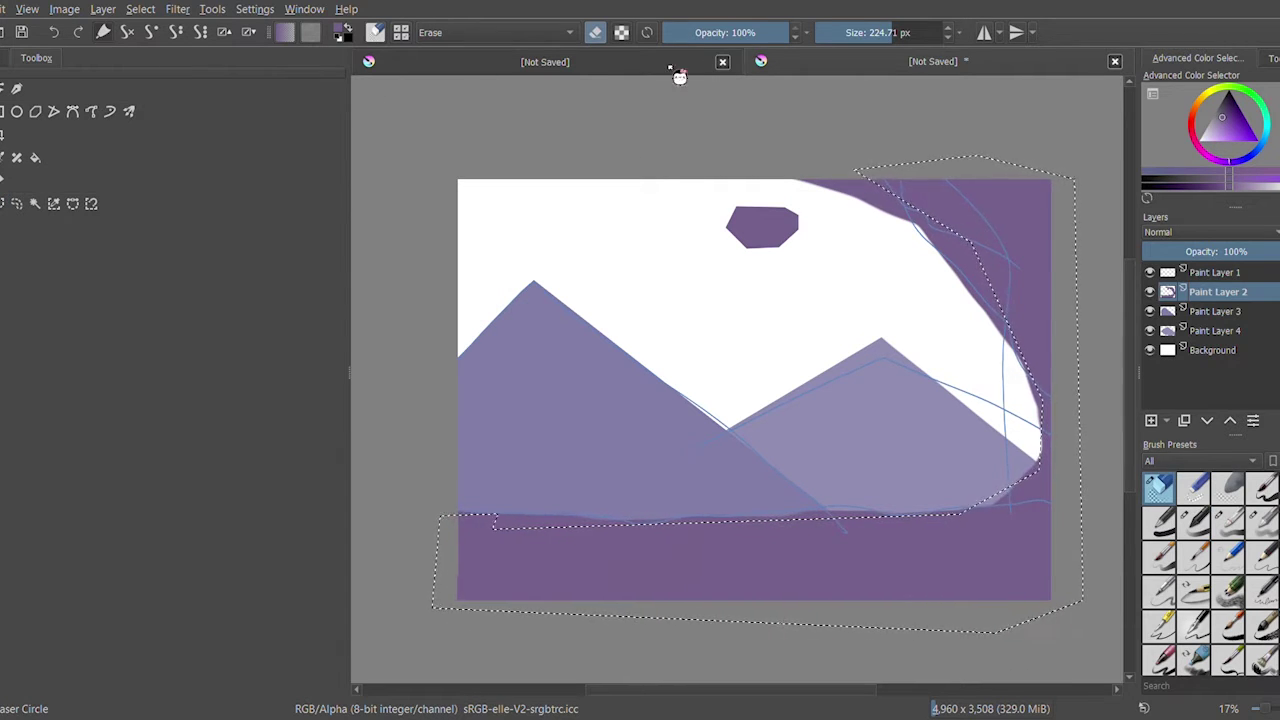
key(ctrl+shift+a)
mouse_move(760, 226)
mouse_down()
mouse_move(930, 220)
mouse_move(720, 560)
mouse_move(478, 575)
mouse_up()
drag(421, 535, 410, 575)
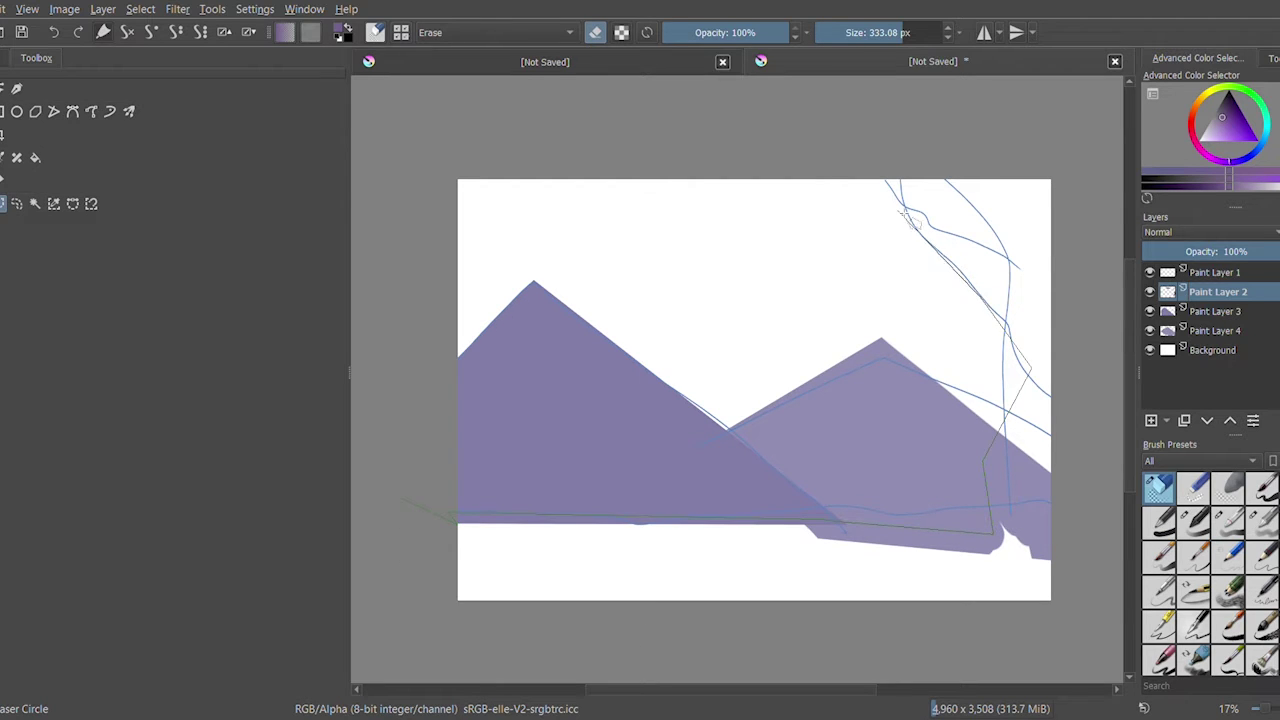
Outline an angular foreground covering the ground and the right-hand rock wall, and fill it with purple using Basic-2 Opacity
drag(1078, 580, 400, 505)
click(1193, 520)
mouse_move(930, 250)
mouse_down()
mouse_move(1030, 215)
mouse_move(957, 281)
mouse_move(800, 560)
mouse_move(470, 560)
mouse_up()
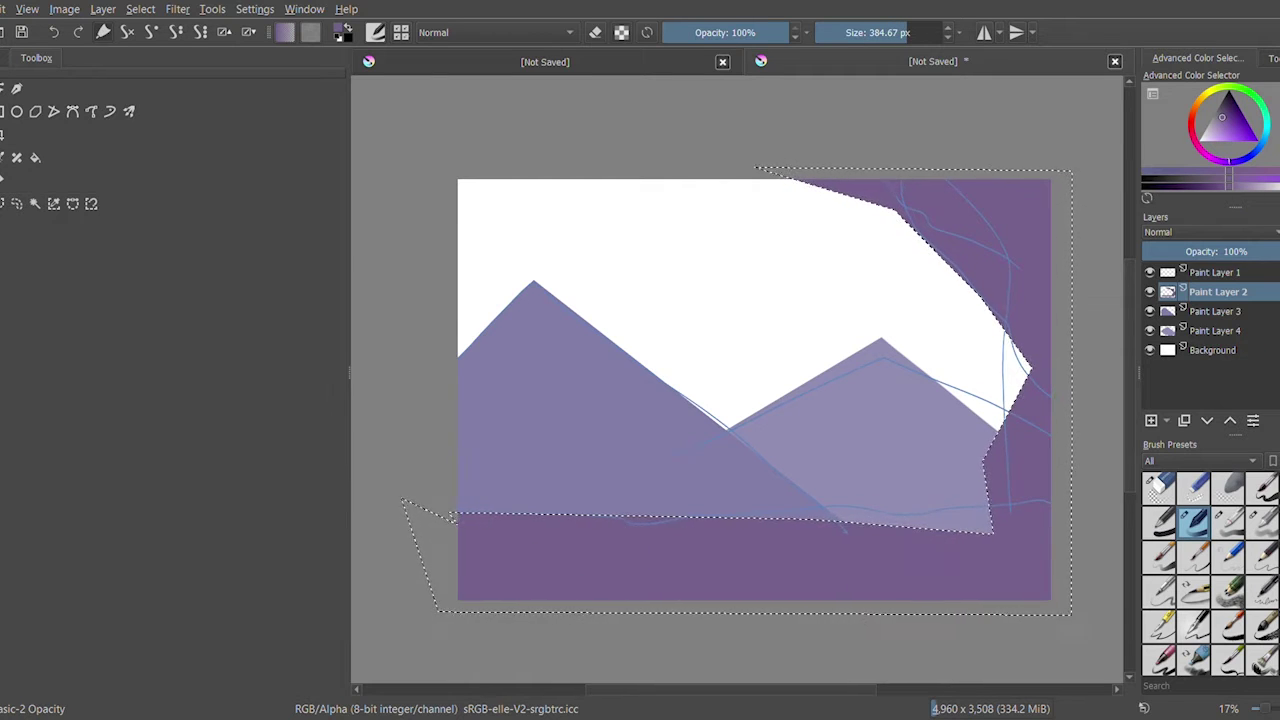
key(ctrl+shift+a)
Straighten the upper edge of the purple ground with a straight-edged selection and the eraser
drag(413, 515, 857, 508)
click(1158, 487)
key(ctrl+z)
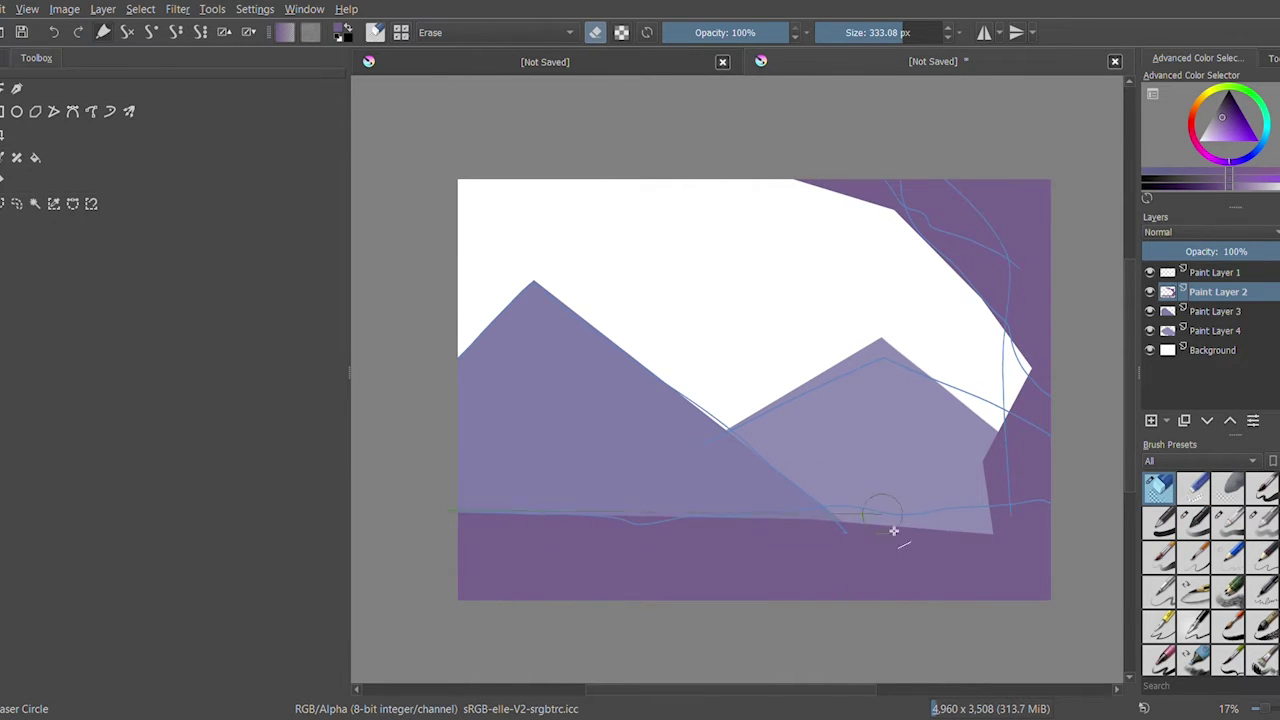
Add a paint layer beneath both mountains and cover the sky with light blue-violet using an enlarged Basic-2 Opacity brush
click(1193, 521)
click(1166, 350)
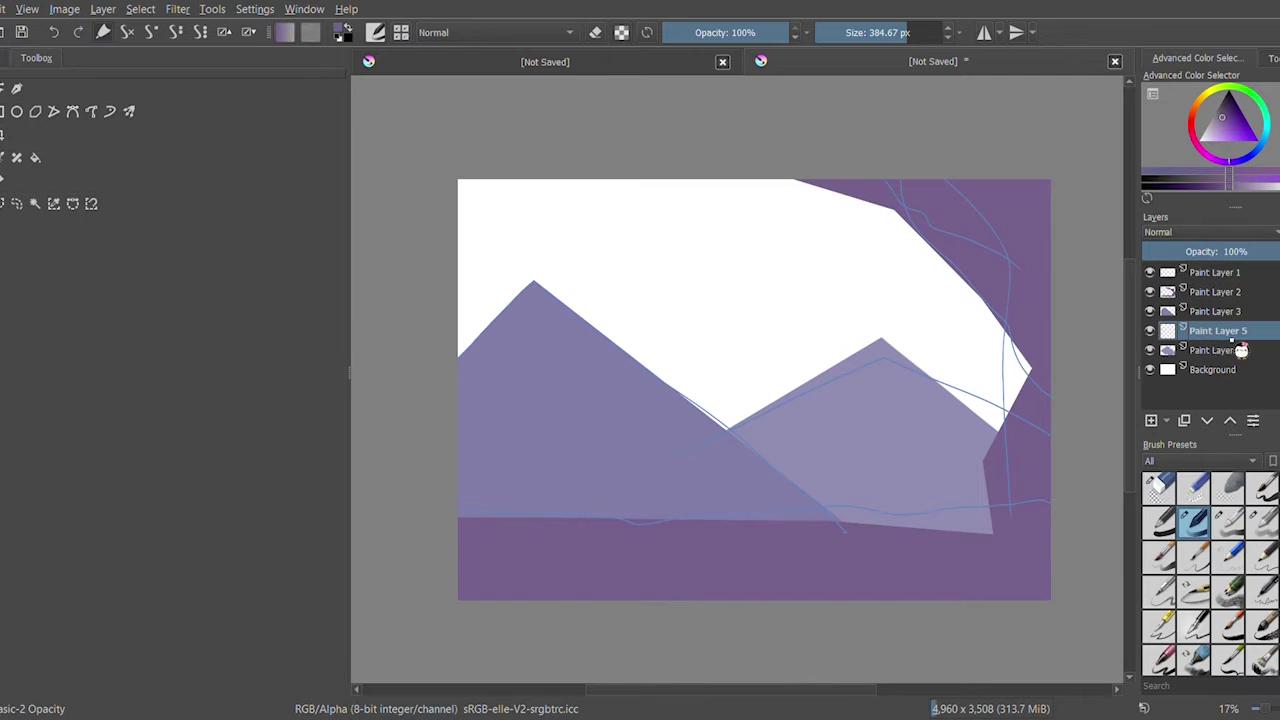
key(Insert)
click(1215, 131)
key(bracketright)
key(bracketright)
key(bracketright)
mouse_move(478, 318)
mouse_down()
mouse_move(514, 214)
mouse_move(842, 157)
mouse_move(970, 330)
mouse_up()
Sample the foreground purple and fill four angular floating rocks of different sizes in the sky on Paint Layer 2
click(1216, 291)
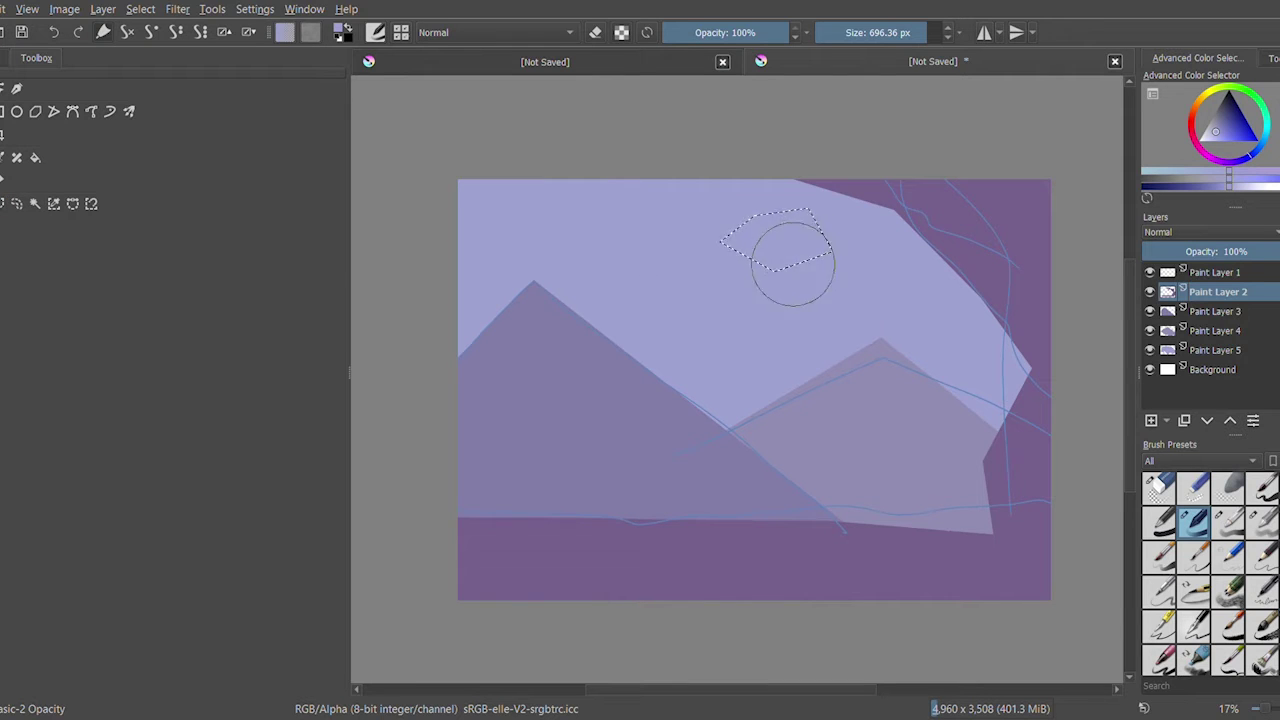
ctrl+click(945, 250)
drag(760, 245, 786, 220)
click(638, 236)
click(609, 214)
double_click(593, 212)
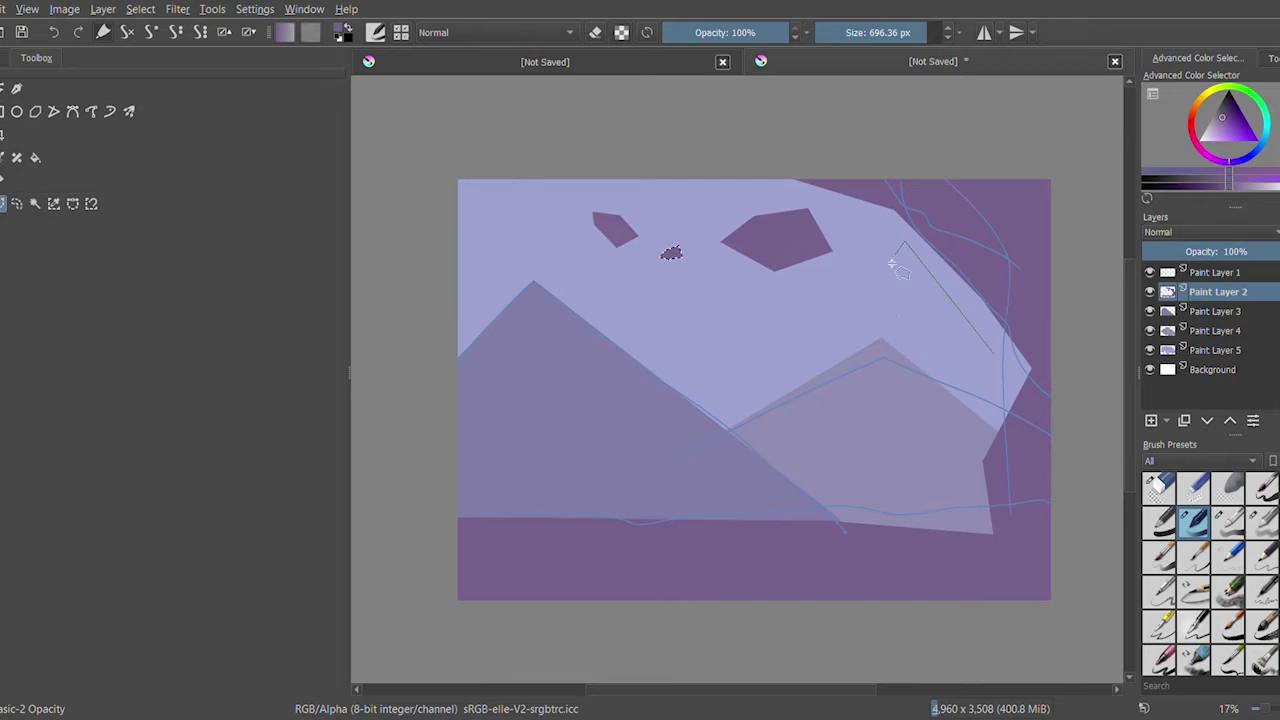
key(shift+BackSpace)
Outline two angular rocks in front of the left mountain's base and fill them with the foreground purple
click(447, 392)
click(446, 455)
click(475, 497)
double_click(560, 494)
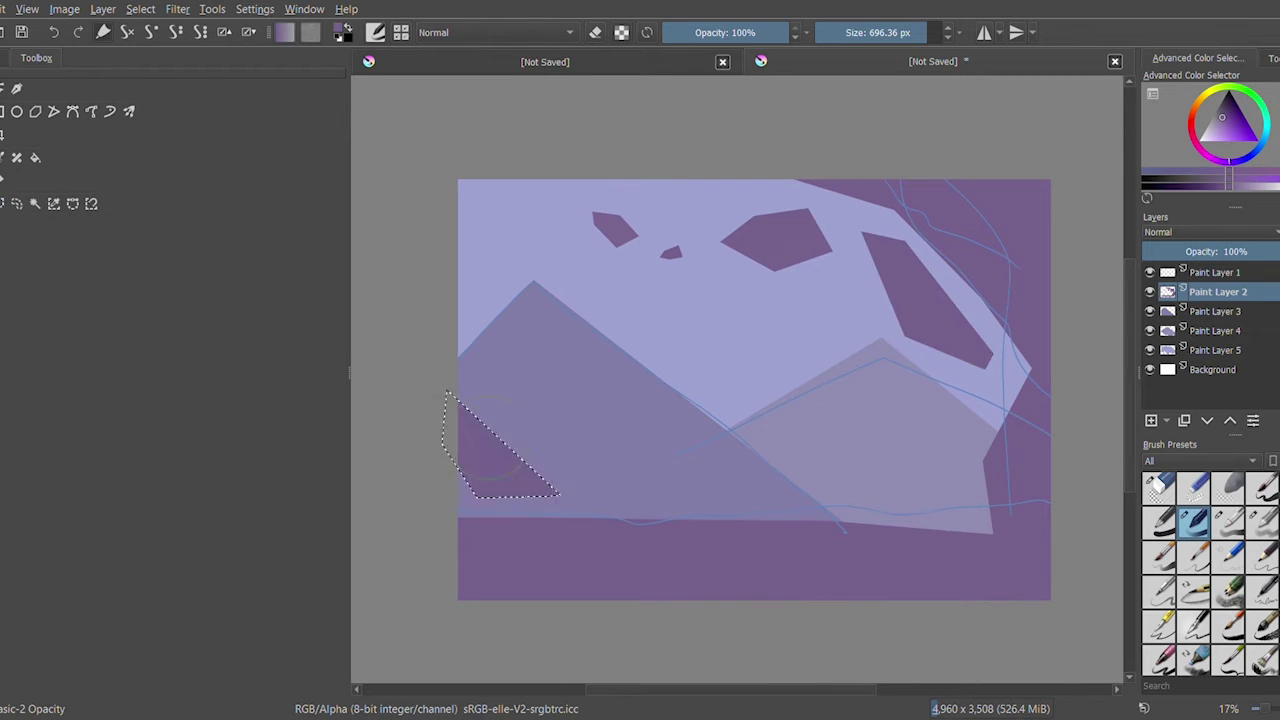
key(shift+BackSpace)
Brush soft, lighter horizontal cloud bands across the sky on Paint Layer 5 with Basic-3 Flow at 81% opacity
click(1216, 350)
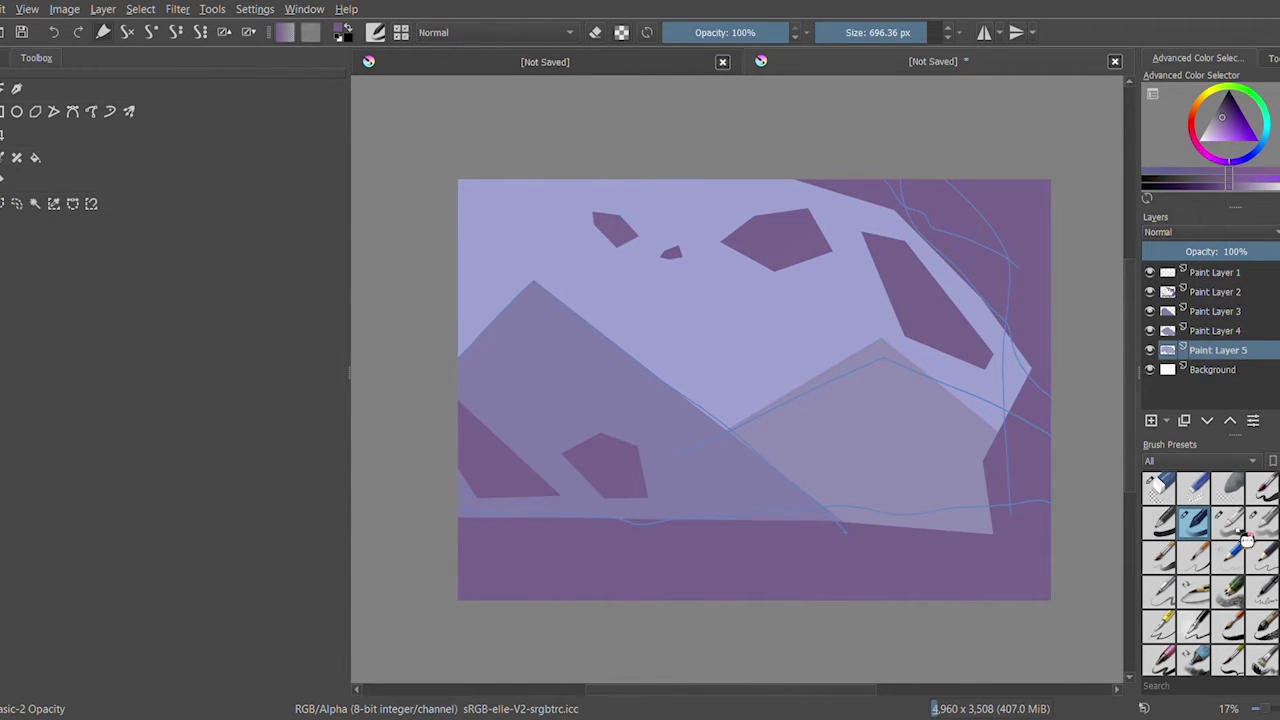
click(1228, 520)
ctrl+click(480, 250)
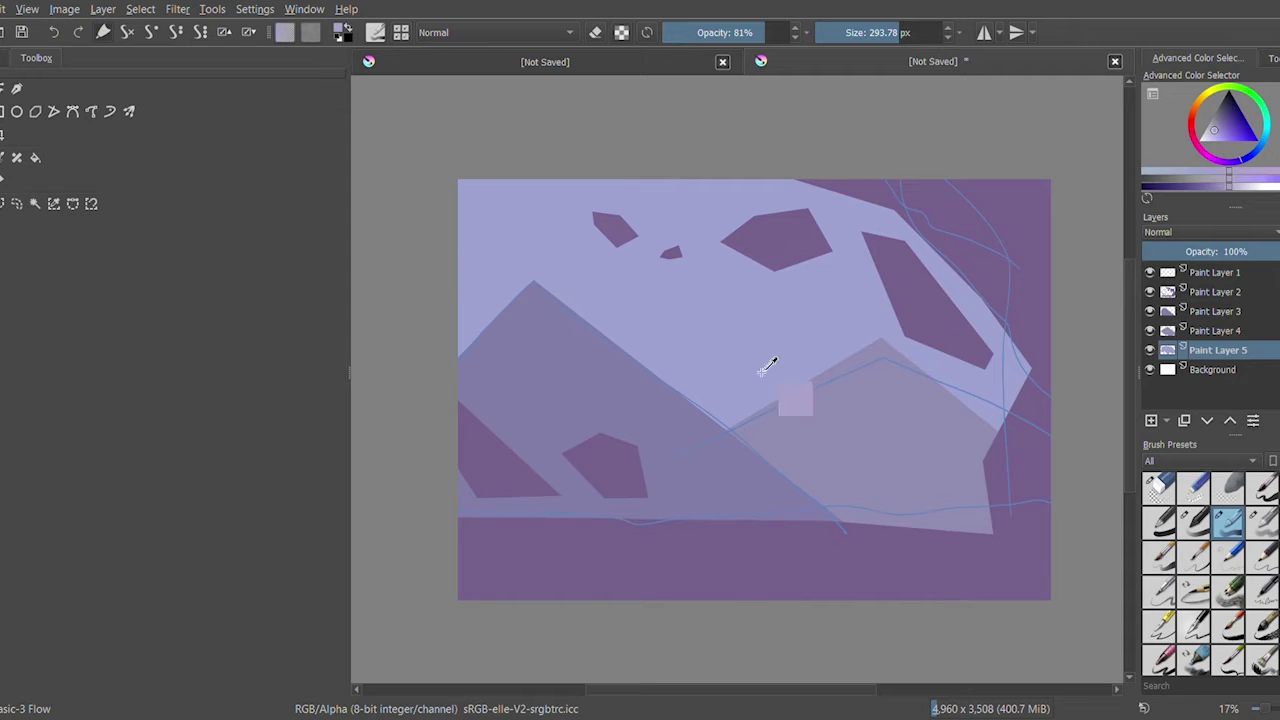
drag(470, 272, 757, 306)
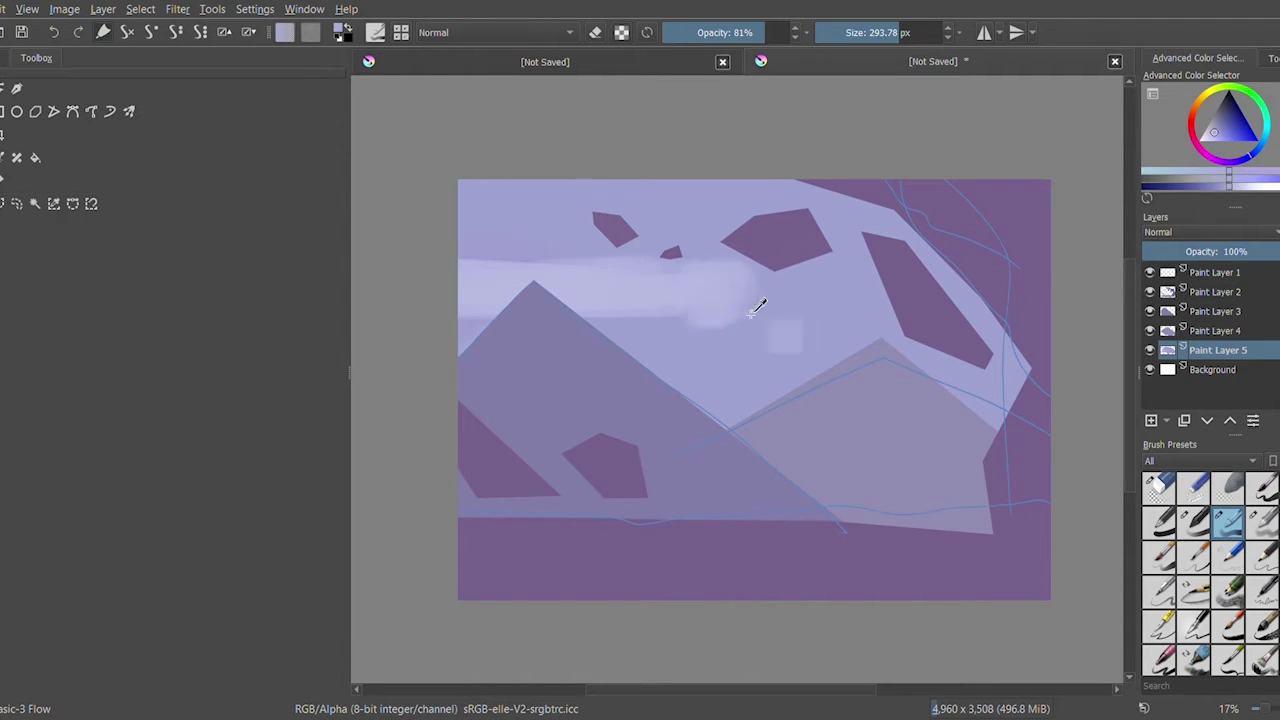
drag(475, 195, 800, 200)
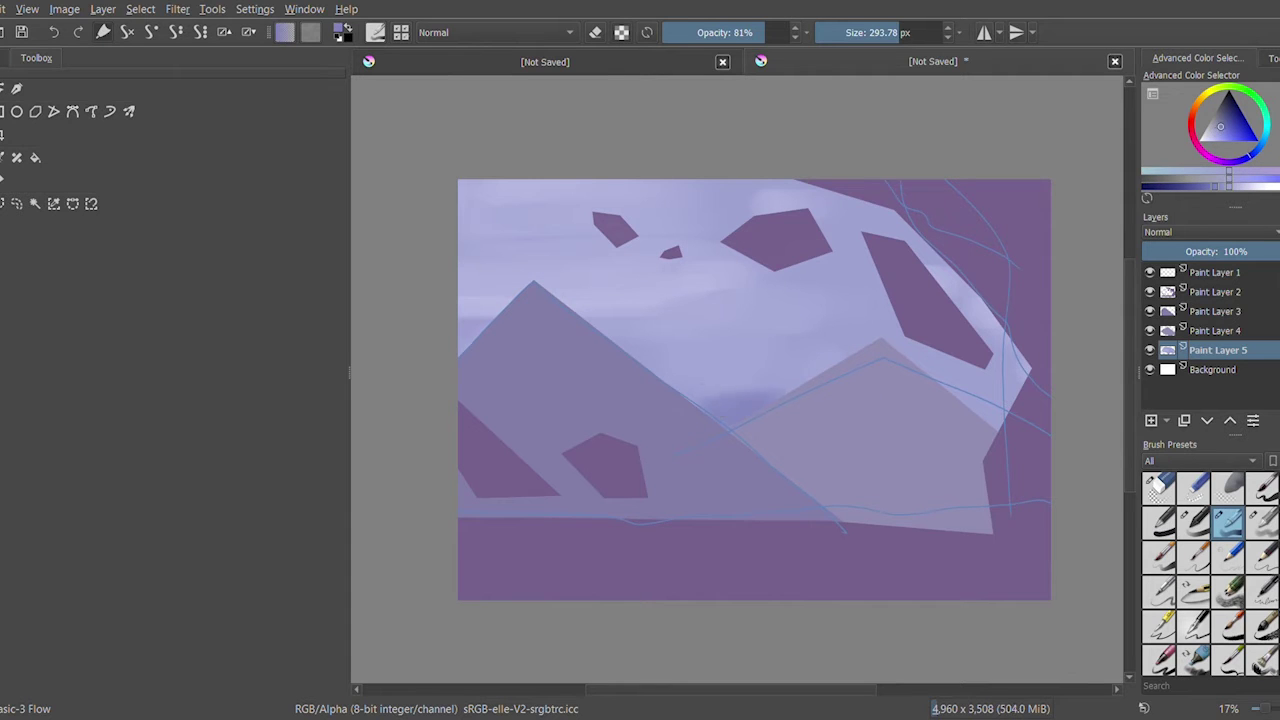
Blend the sky by repeatedly sampling its light and dark tones and painting over the clouds and the area behind the mountains
ctrl+click(771, 394)
ctrl+click(988, 380)
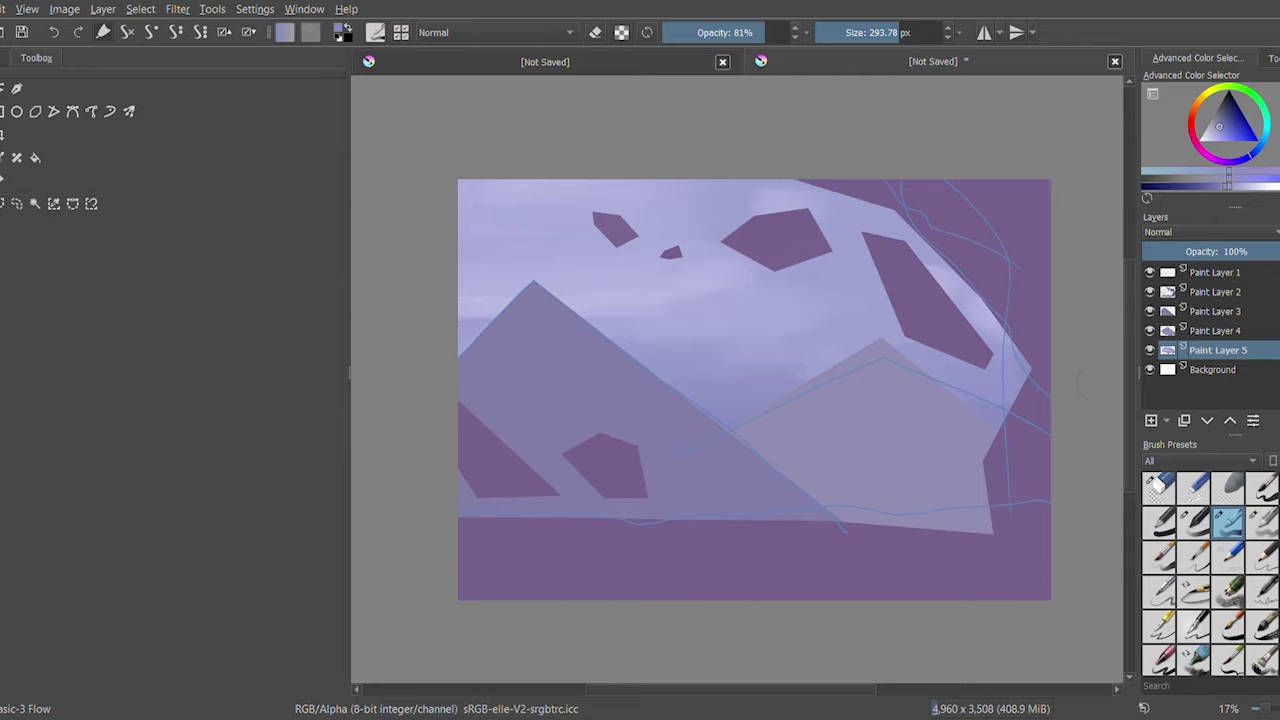
ctrl+click(496, 215)
ctrl+click(489, 264)
ctrl+click(865, 263)
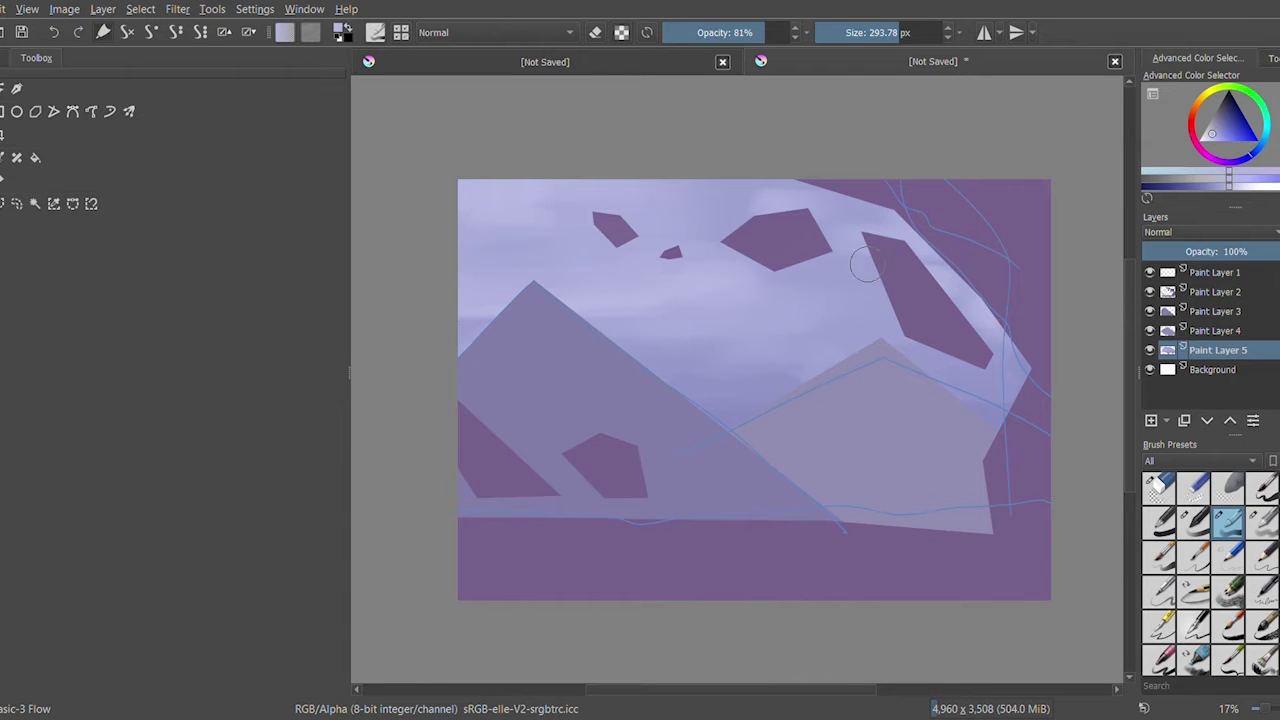
ctrl+click(488, 312)
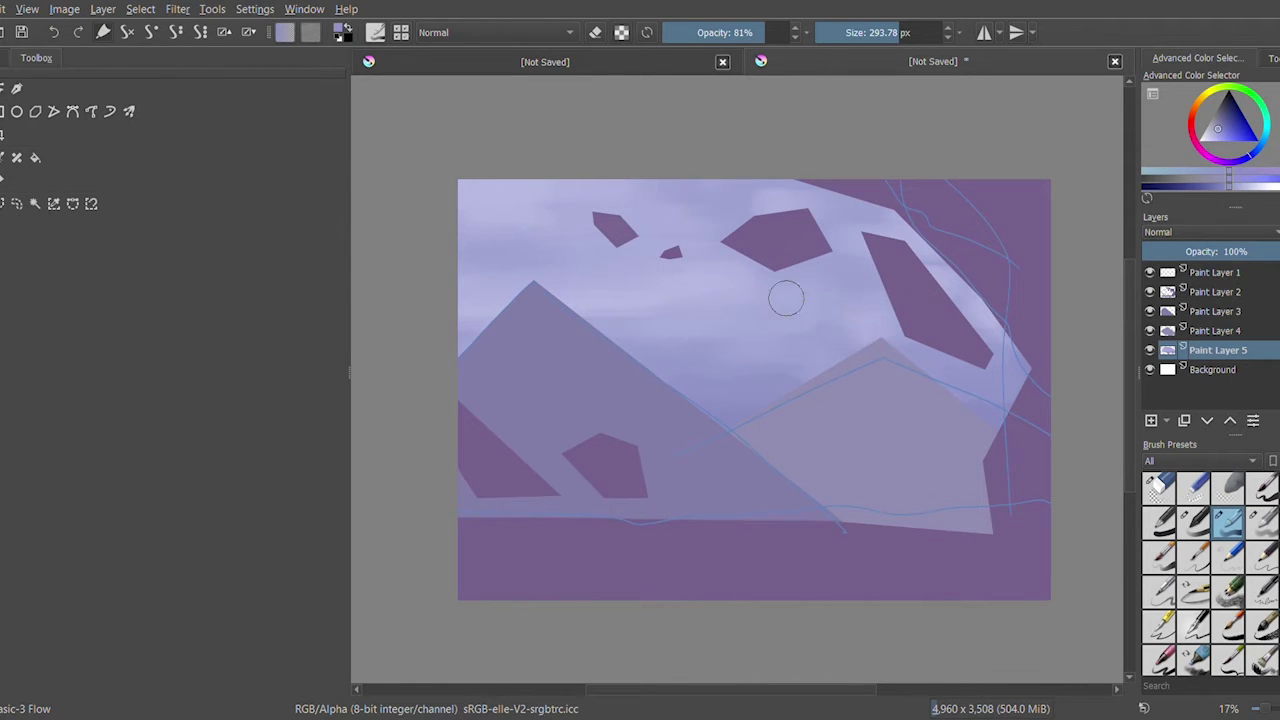
ctrl+click(757, 382)
ctrl+click(523, 230)
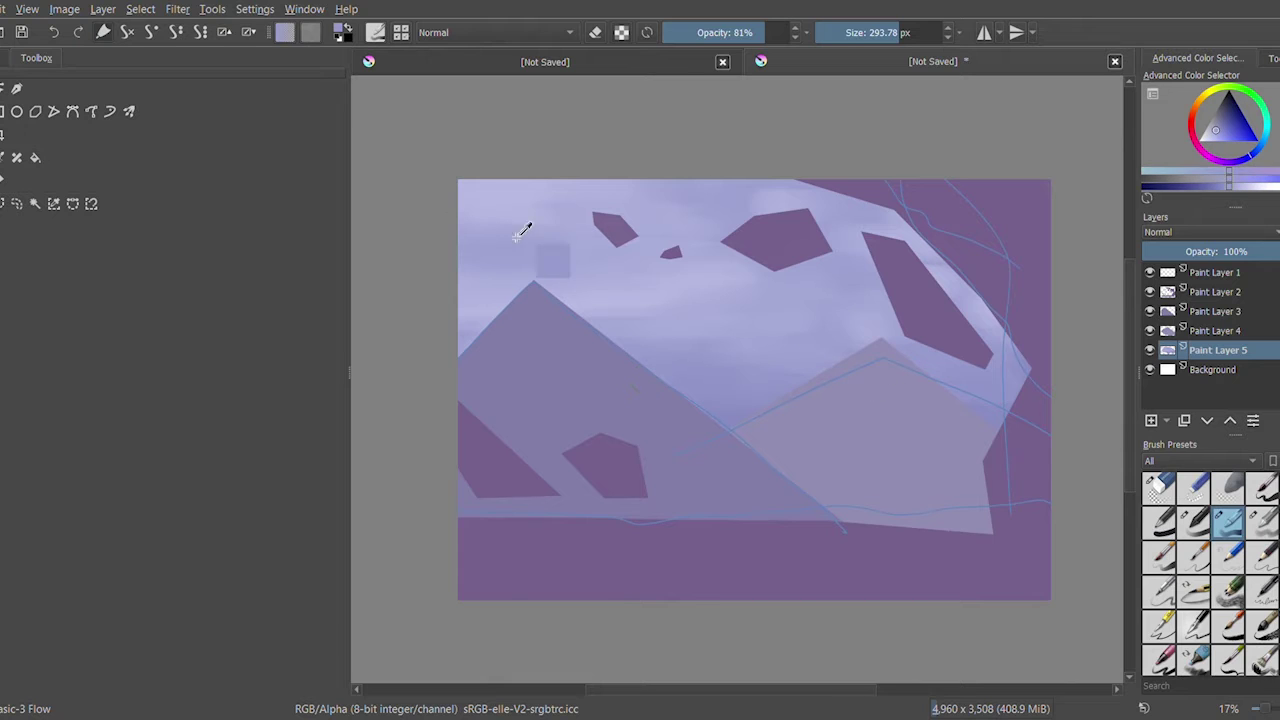
ctrl+click(829, 328)
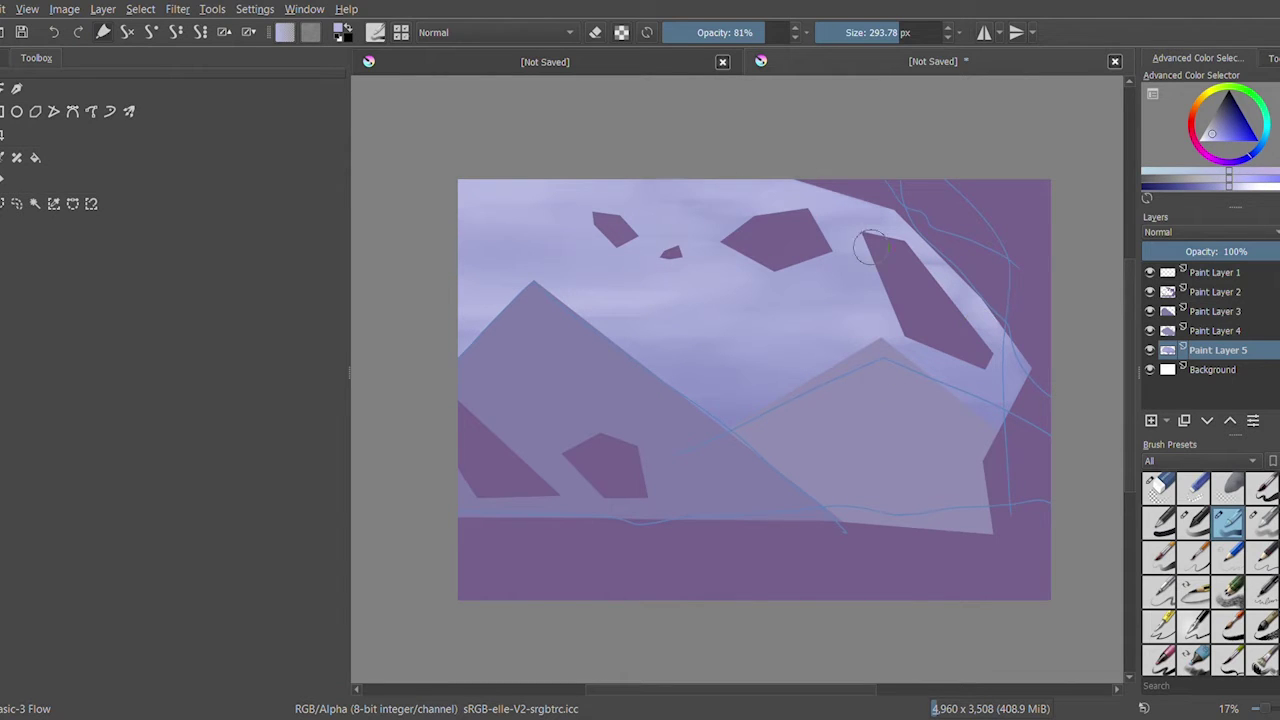
Brush a soft lighter tone across the lower part of the right mountain on Paint Layer 4 with Airbrush Soft at 1000 px
click(1156, 331)
key(slash)
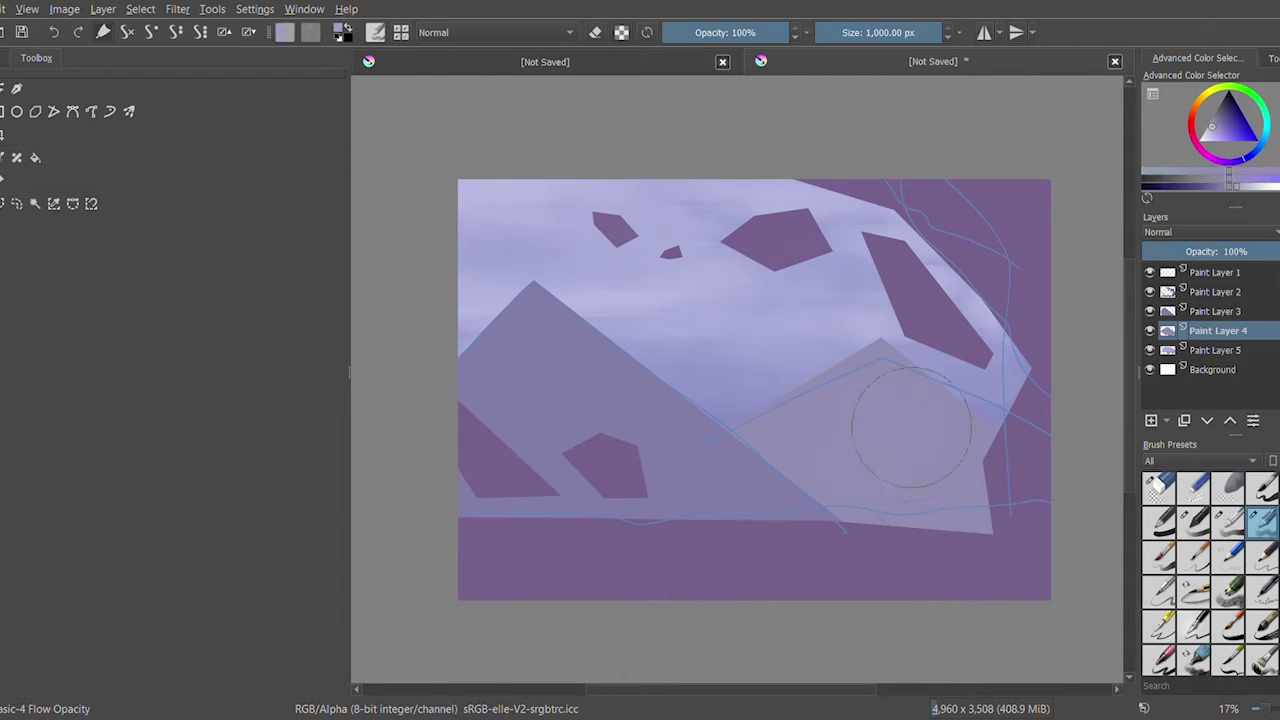
key(slash)
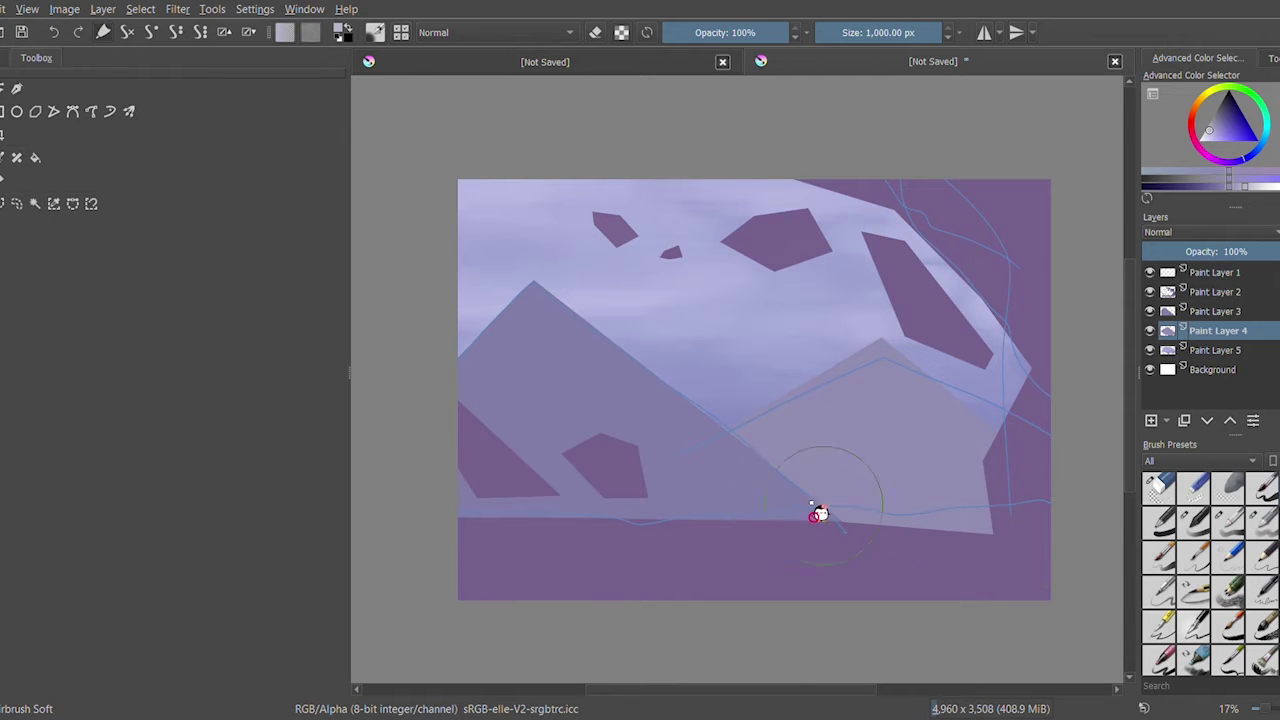
drag(819, 498, 960, 505)
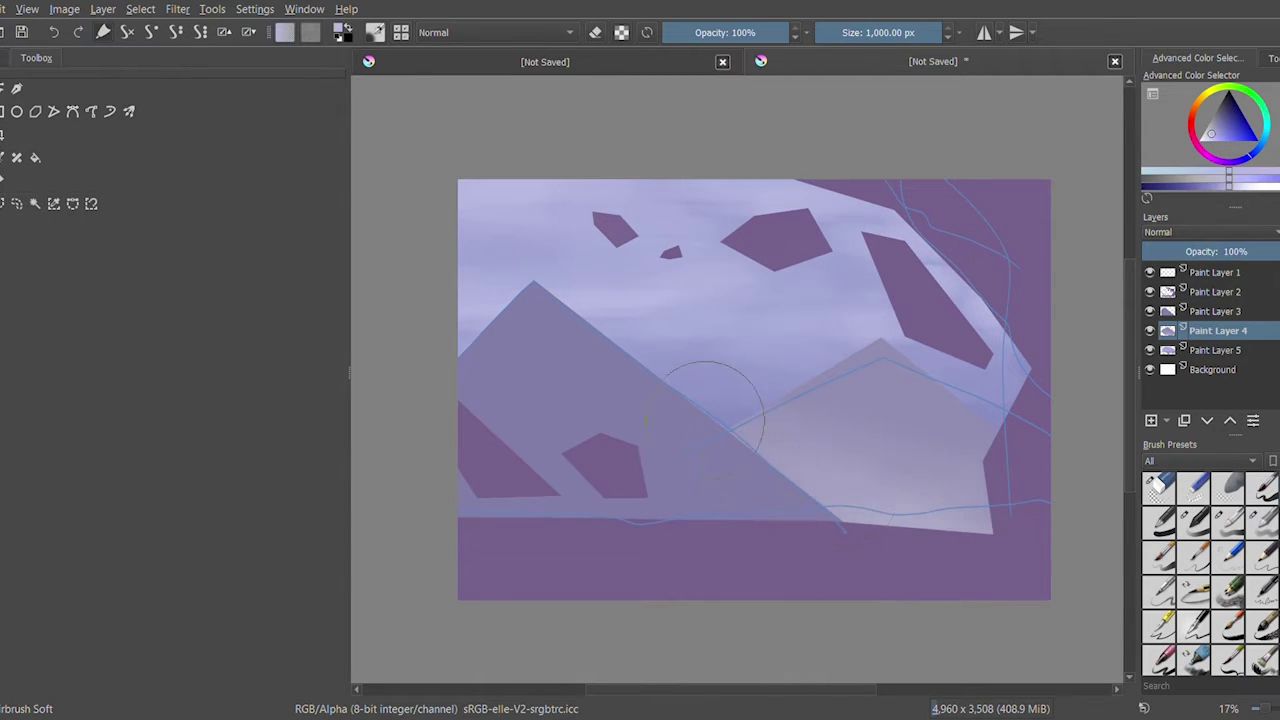
Shade the right mountain's right-hand slope darker with Basic-2 Opacity, and soften the light face with Airbrush Soft
click(1224, 185)
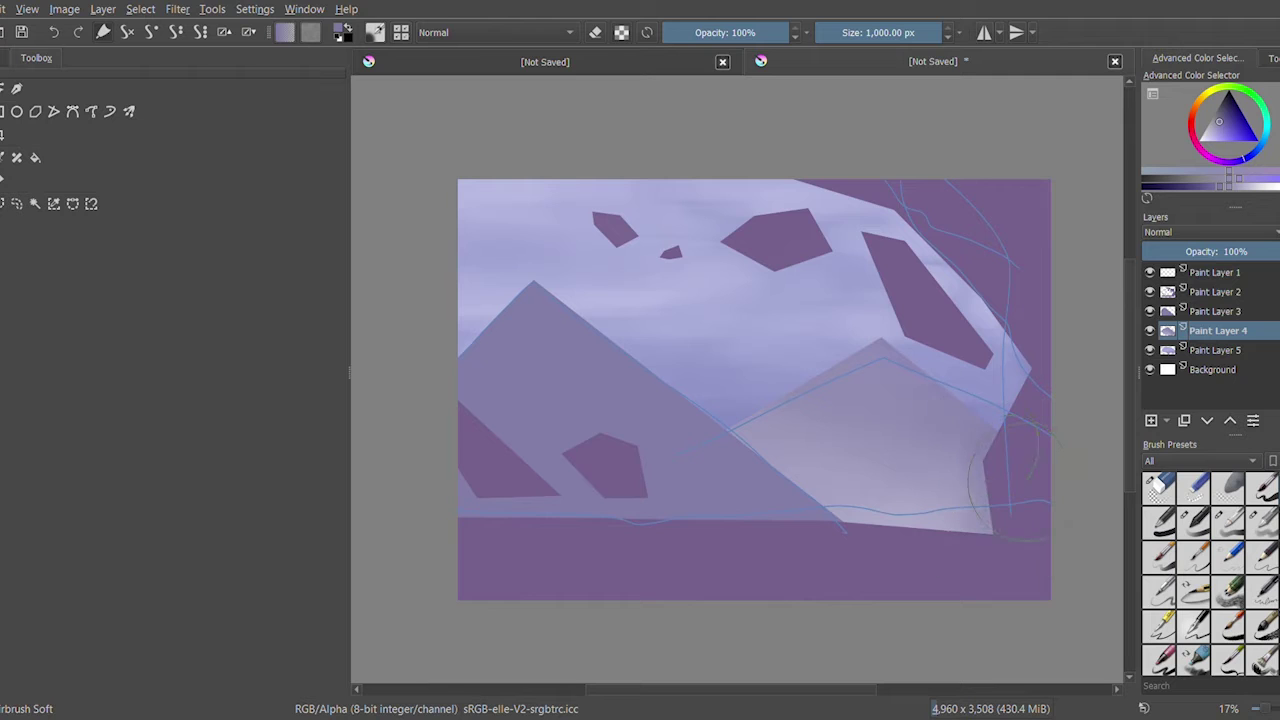
click(1194, 522)
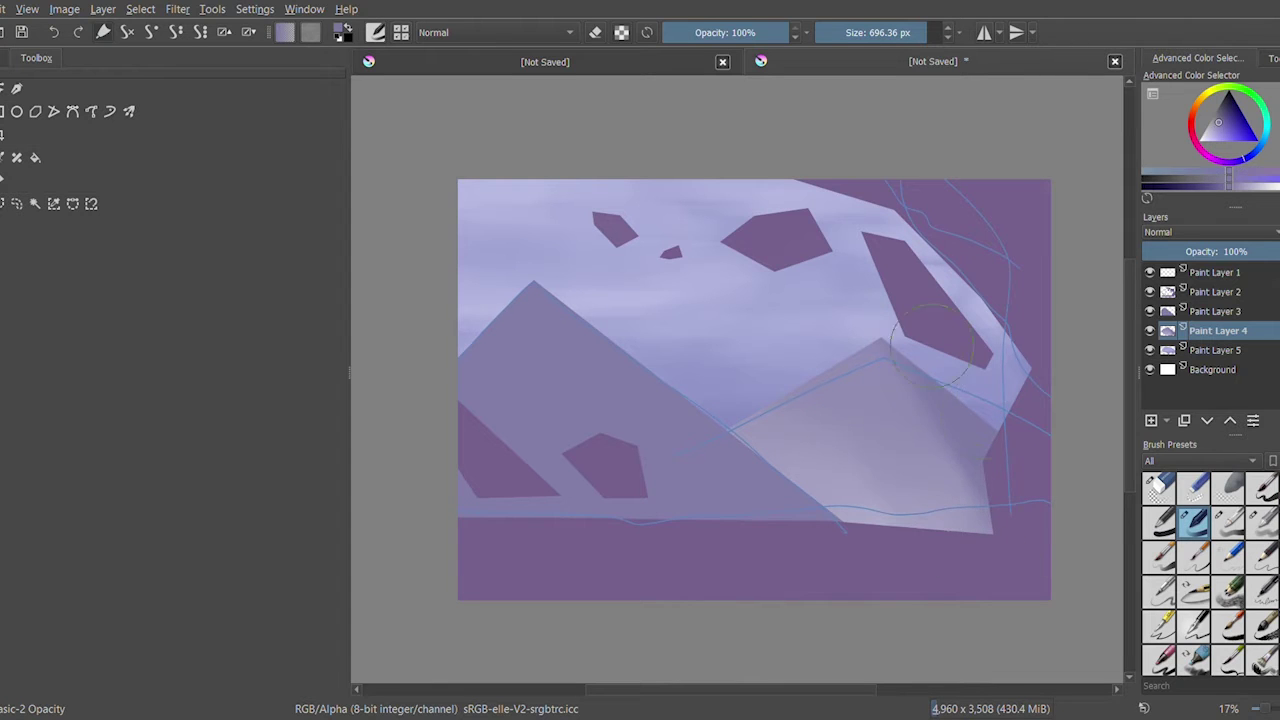
ctrl+click(905, 420)
key(slash)
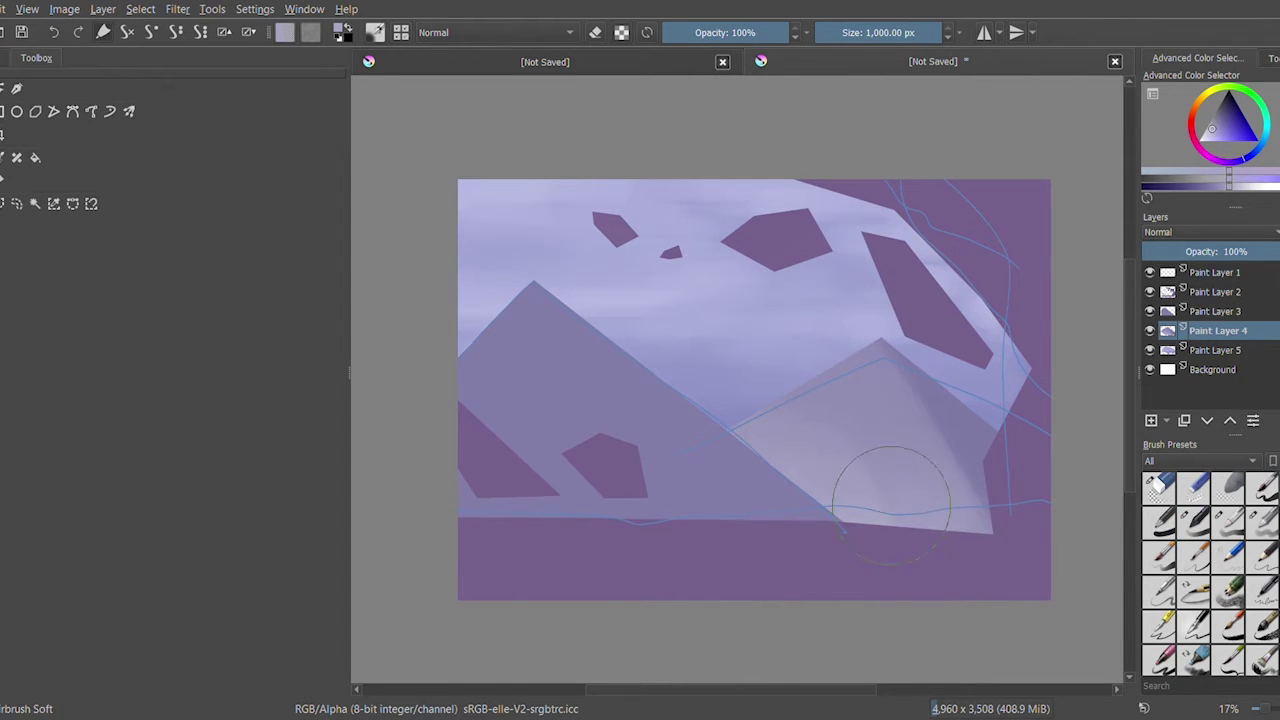
Paint a lighter purple over the left face of the left mountain on Paint Layer 3 with Basic-2 Opacity
key(Page_Up)
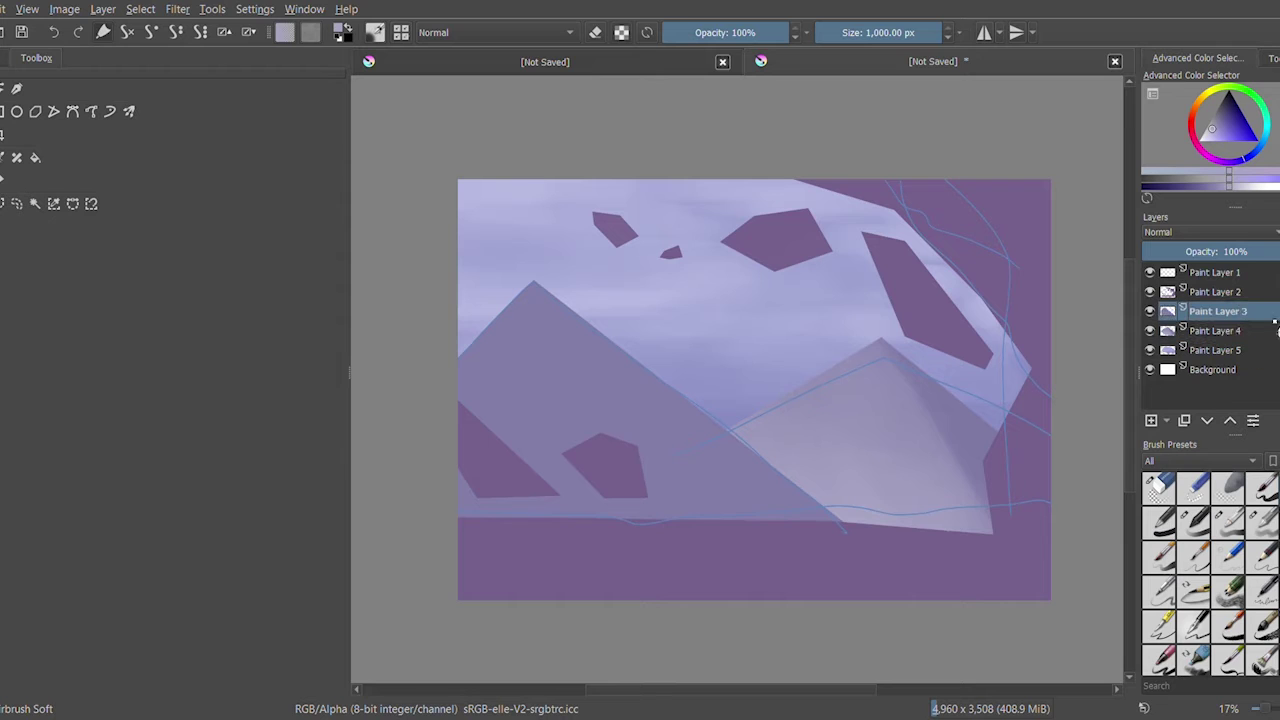
ctrl+click(560, 366)
mouse_move(560, 366)
mouse_down()
mouse_move(537, 471)
mouse_move(500, 400)
mouse_up()
key(ctrl+z)
key(slash)
drag(458, 312, 496, 478)
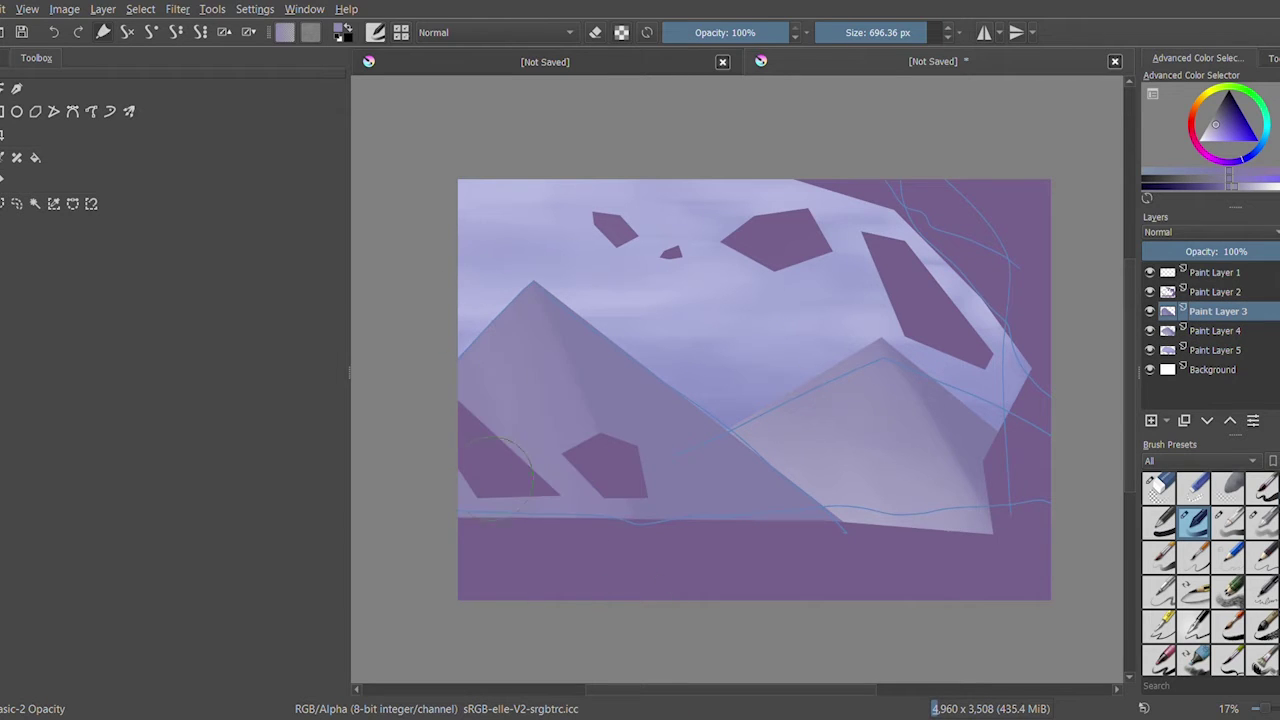
Sample the left mountain's tones and blend its lit face into a darker right slope with Airbrush Soft
ctrl+click(583, 287)
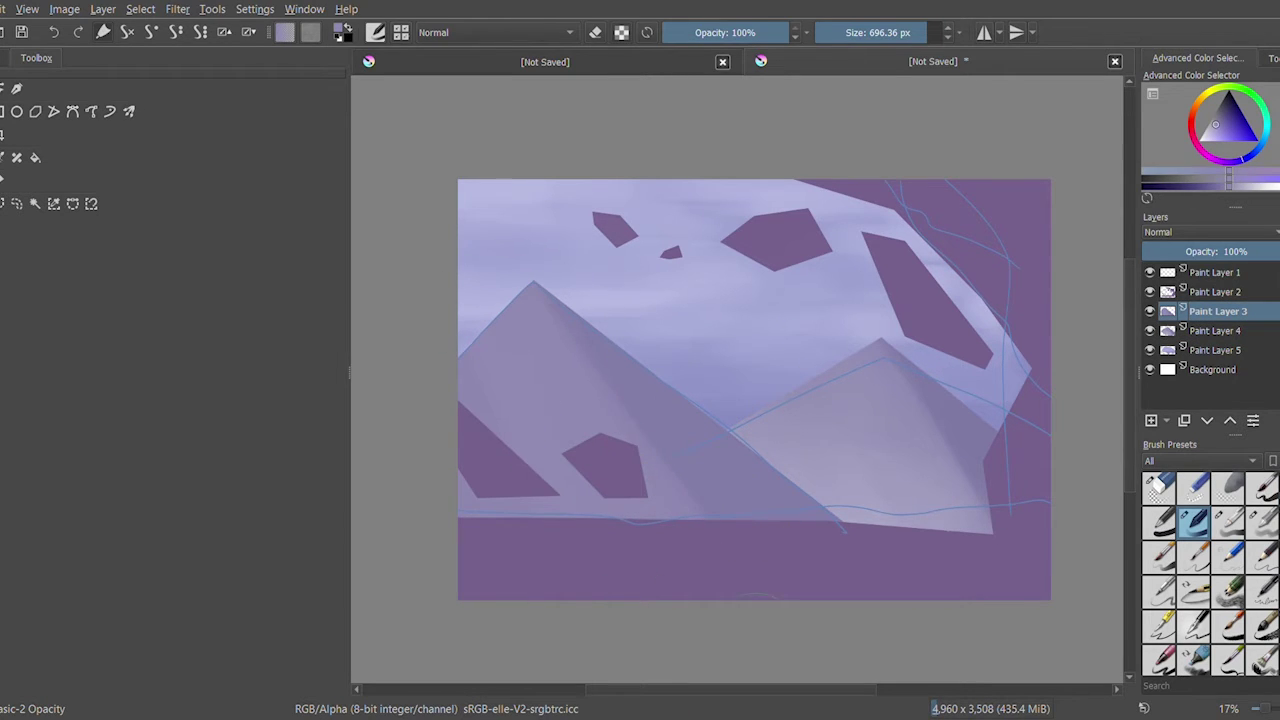
ctrl+click(554, 260)
key(slash)
ctrl+click(517, 254)
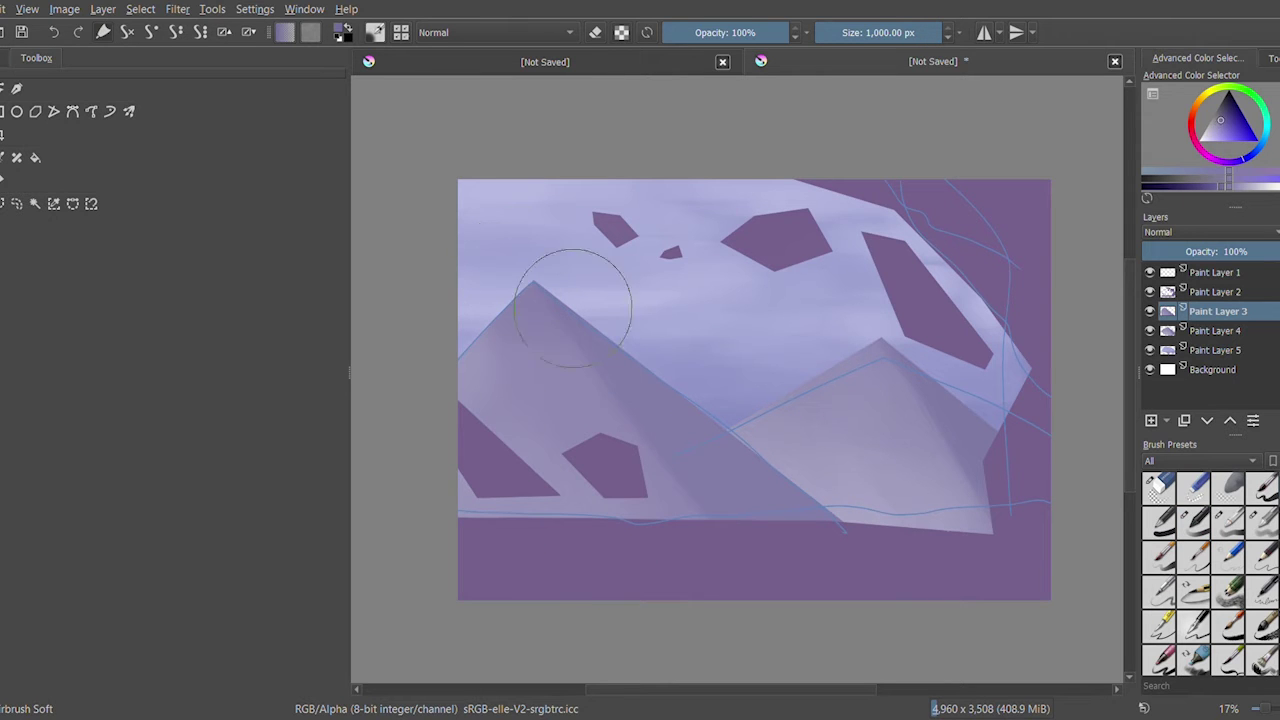
Add darker purple shading to the two small floating rocks on Paint Layer 2 with Basic-2 Opacity
click(1215, 291)
click(1193, 521)
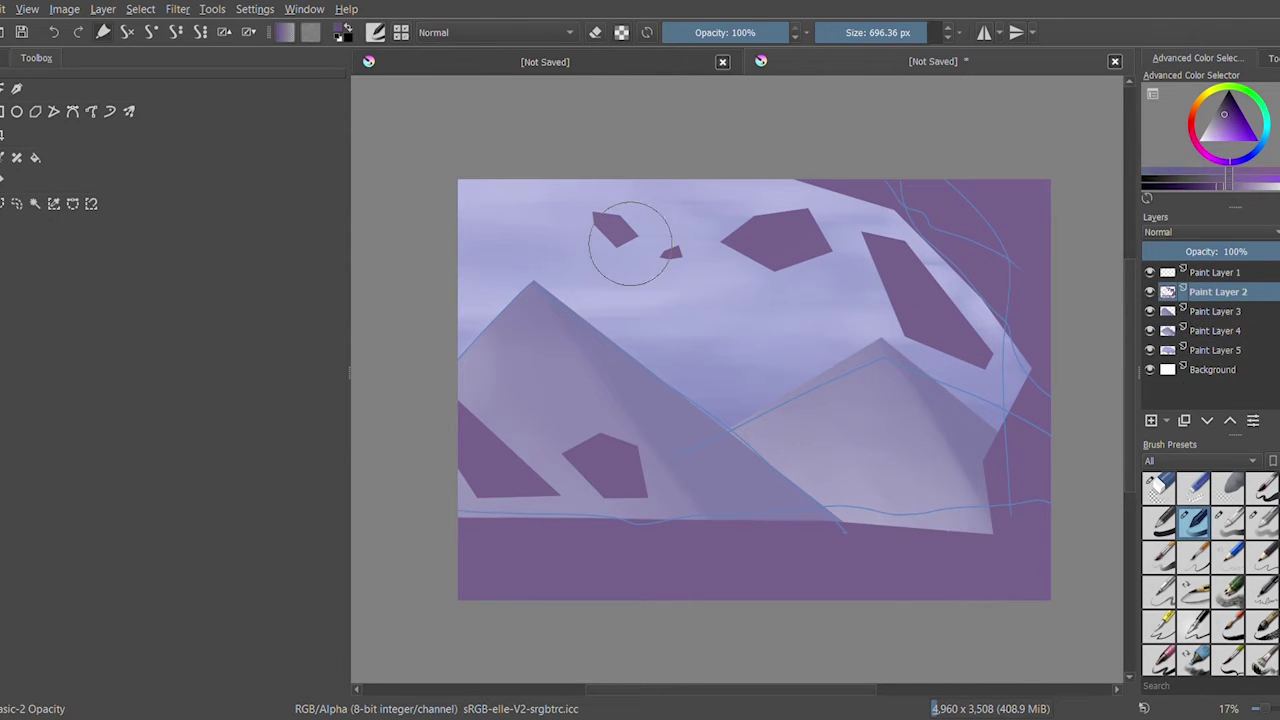
scroll(253, 521, up, 1)
scroll(253, 521, up, 1)
mouse_move(194, 517)
mouse_down()
mouse_move(343, 351)
mouse_move(437, 351)
mouse_up()
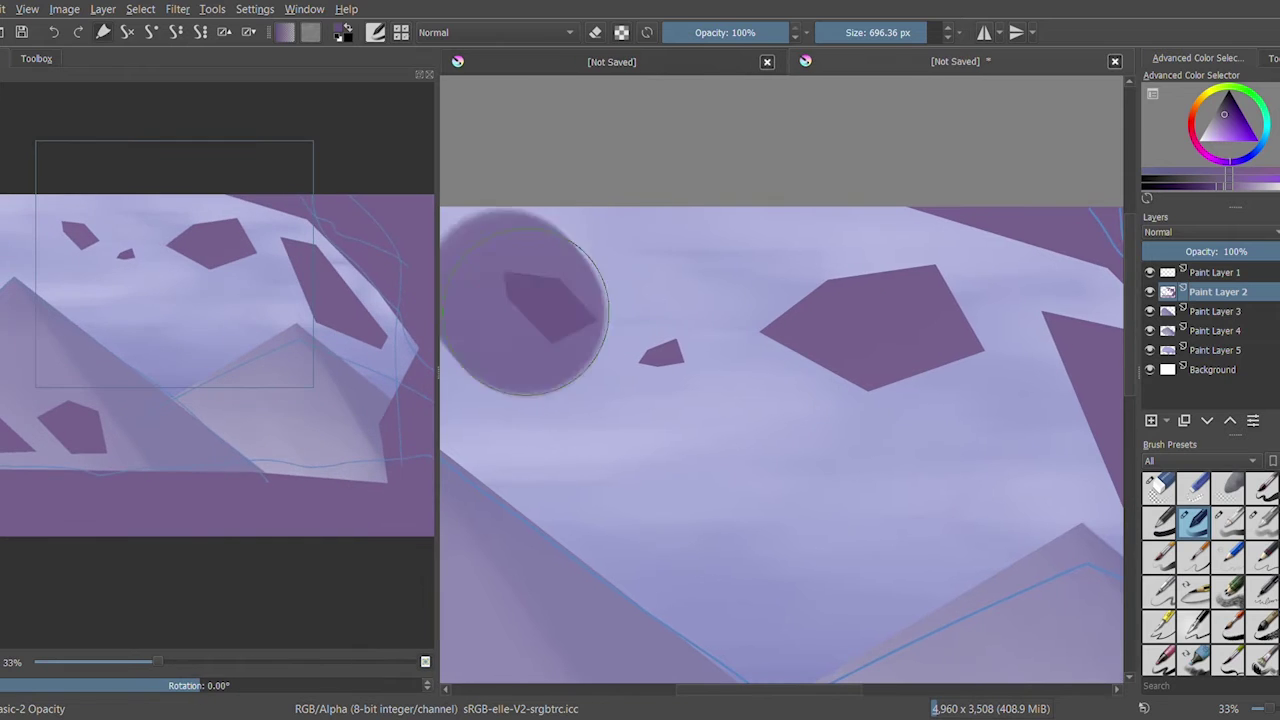
drag(528, 286, 483, 288)
scroll(194, 280, up, 1)
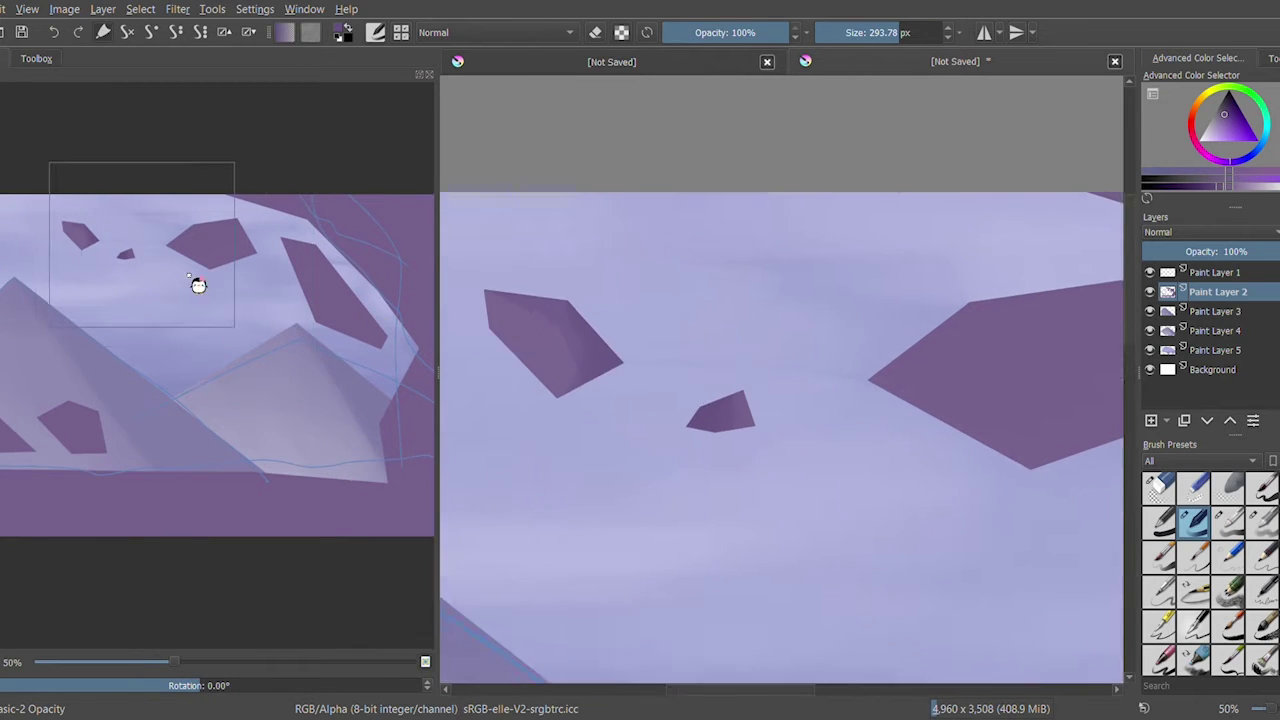
Lighten the left side of the upper-left floating rock and deepen the smallest rock's shadow with sampled purples
drag(194, 280, 172, 262)
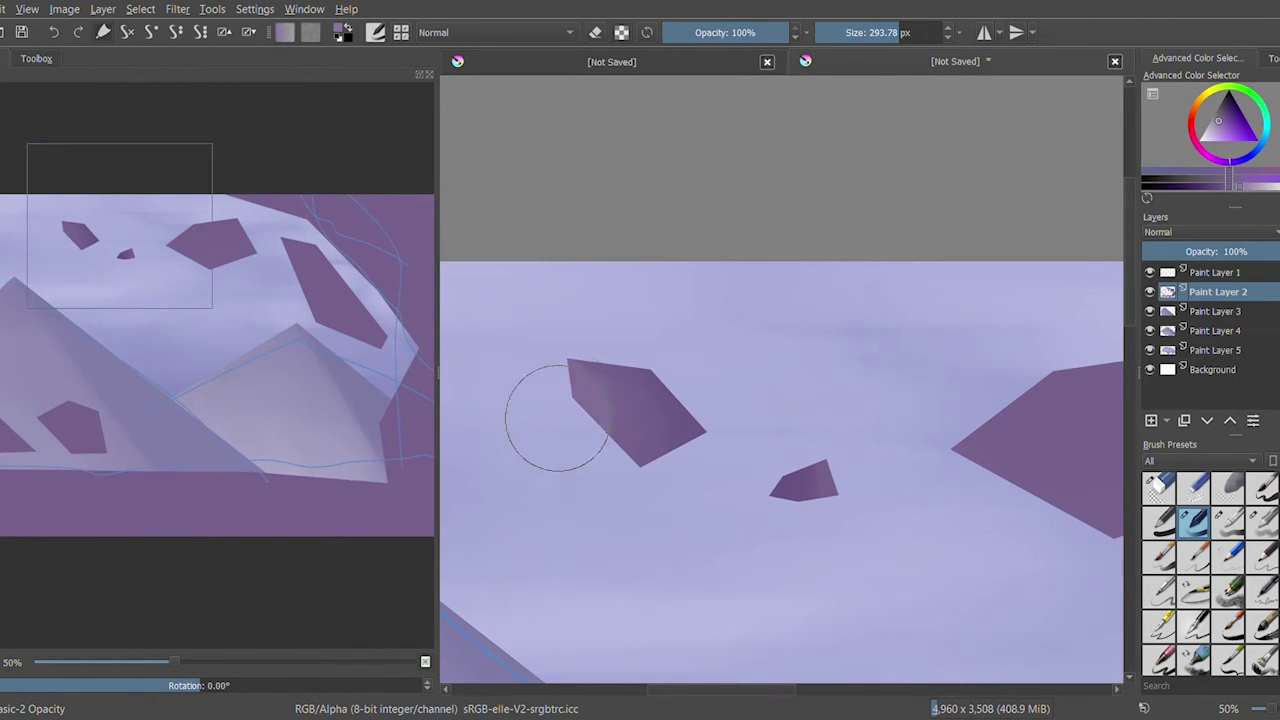
ctrl+click(697, 367)
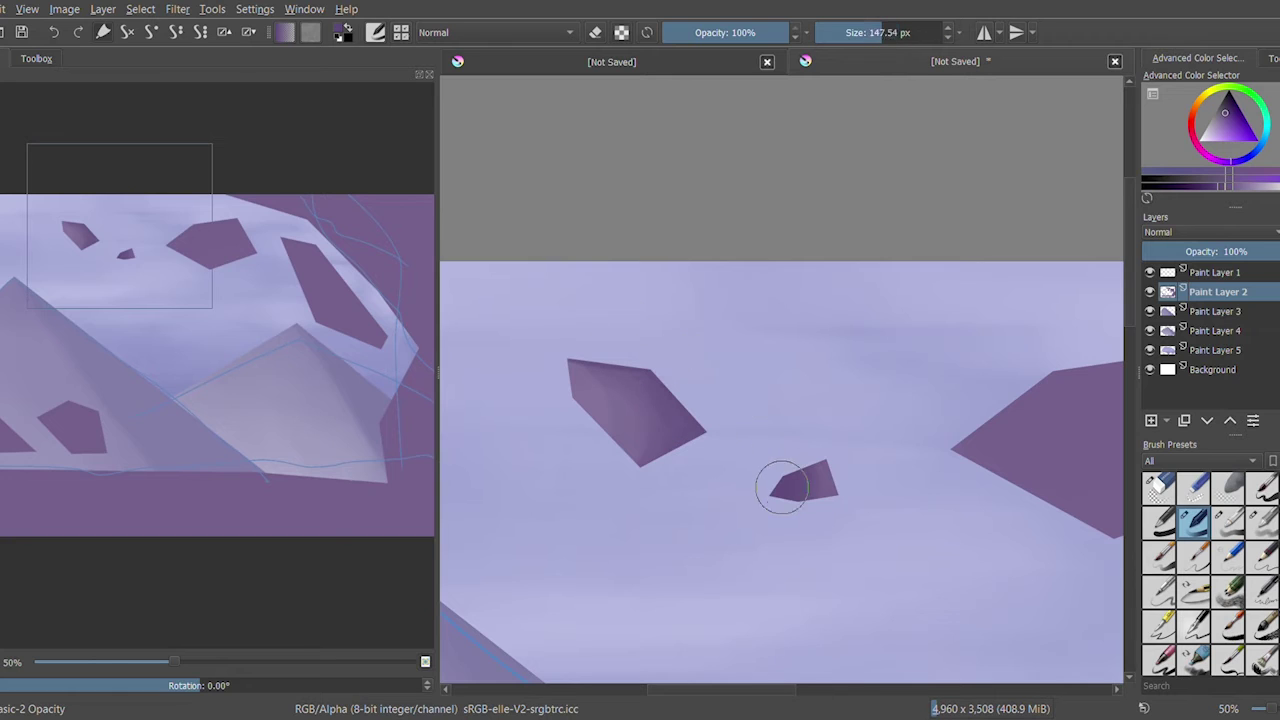
ctrl+click(583, 589)
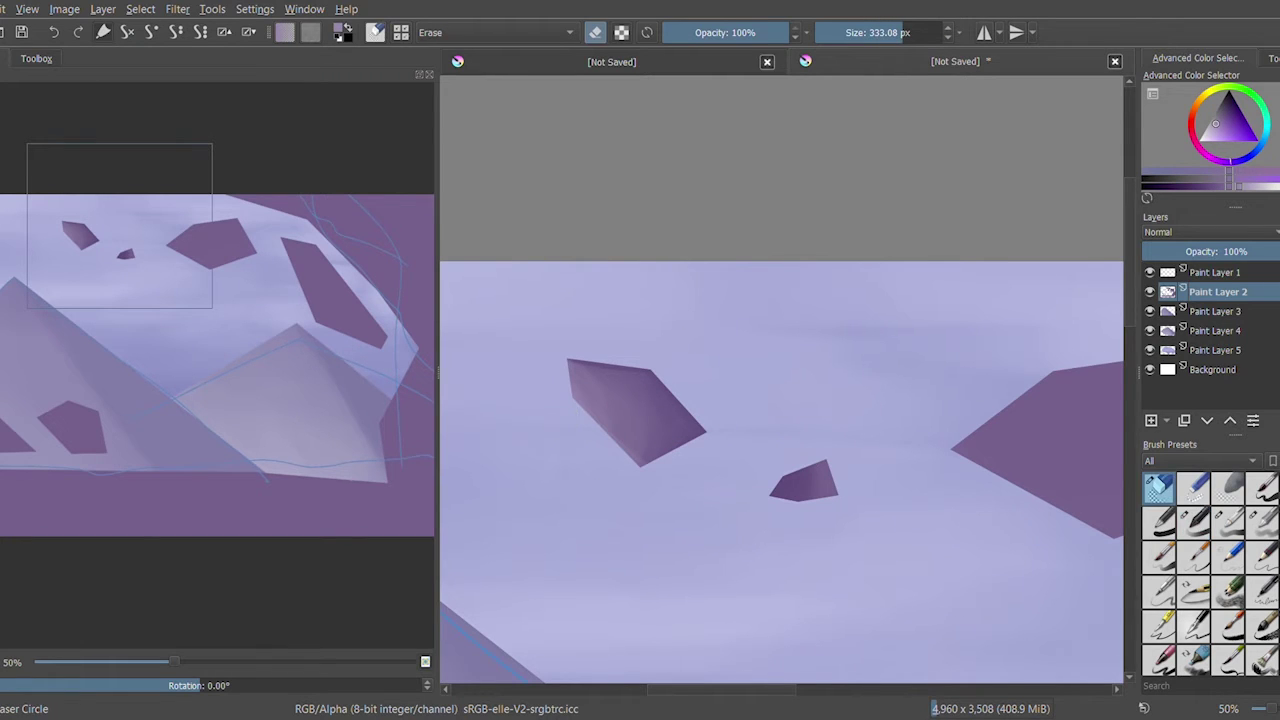
Soften and round the edges of the upper-left floating rock with Eraser Soft at 60 px
key(e)
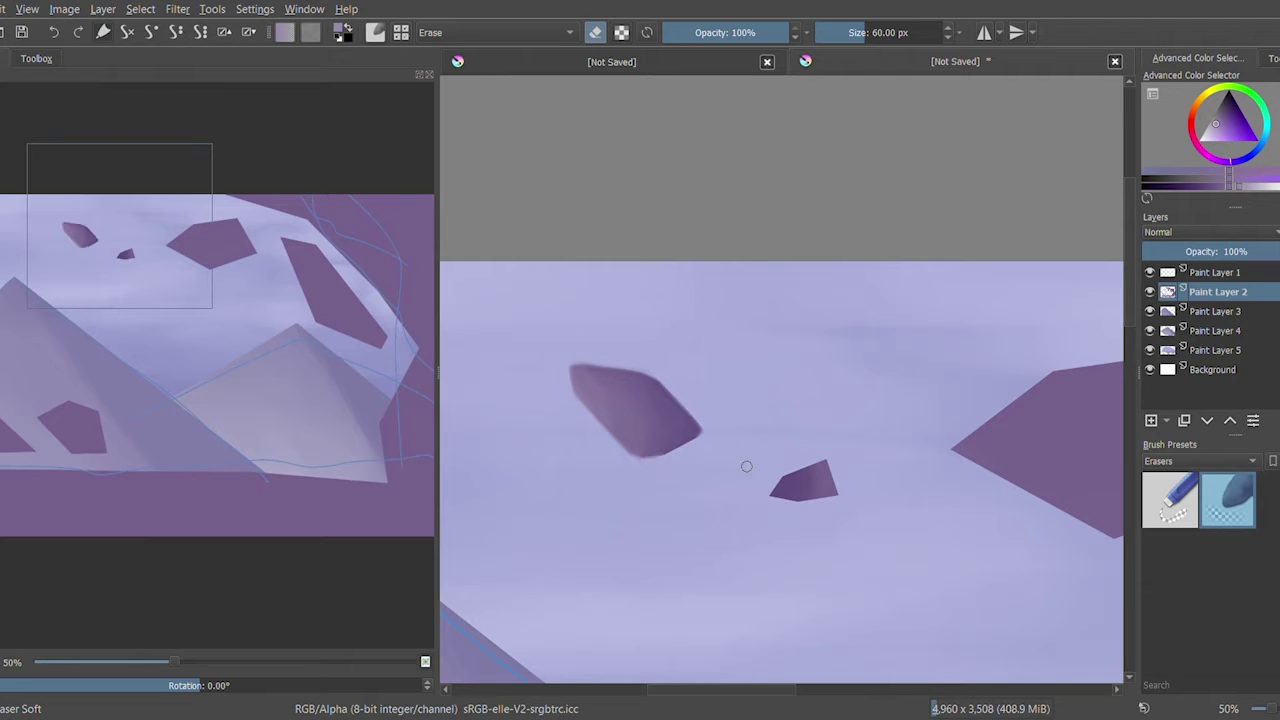
key(e)
ctrl+click(634, 357)
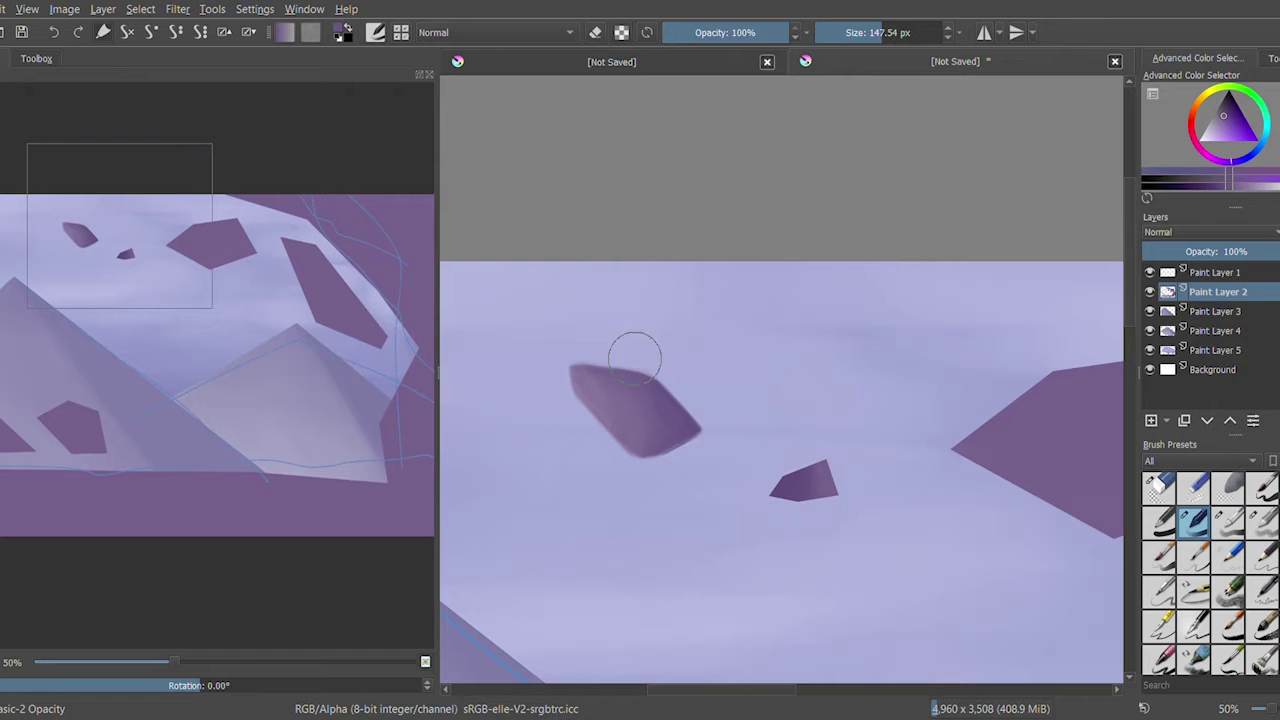
Draw fine light and dark crack details on the upper-left floating rock with Pencil-4 Soft at 16 px, undoing stray strokes
click(1262, 487)
key(1)
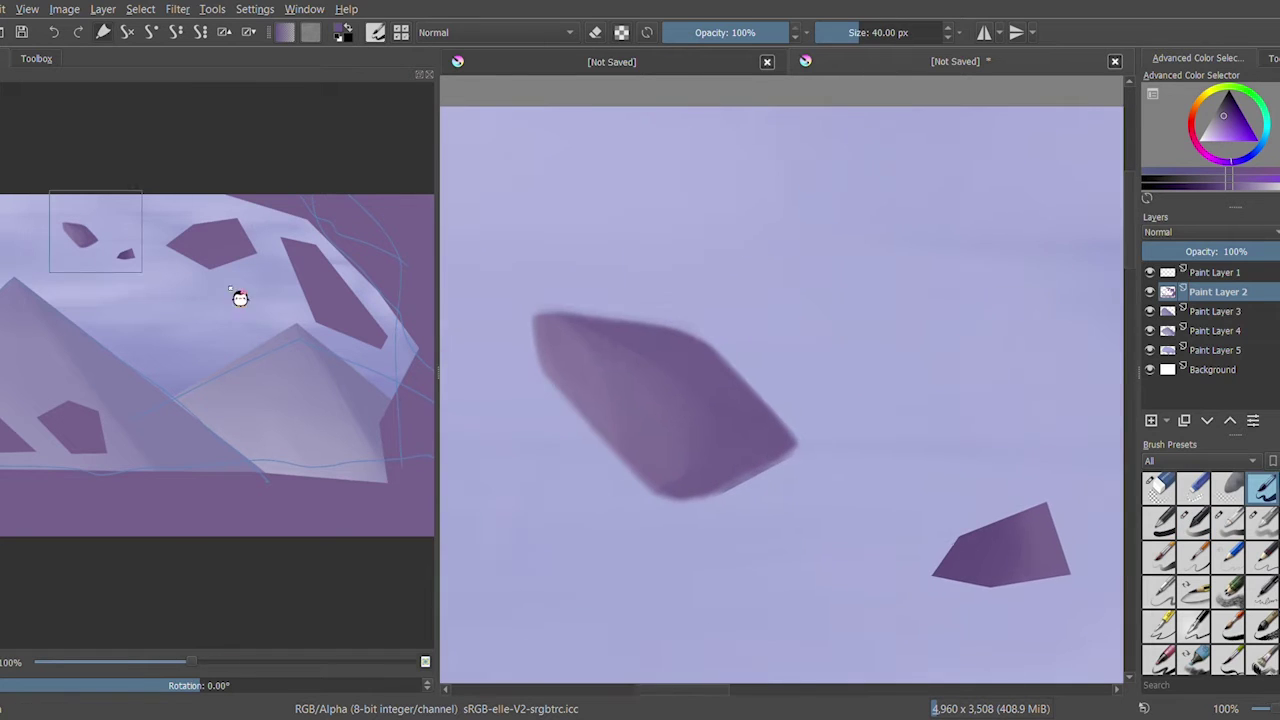
key(/)
mouse_move(622, 360)
mouse_down()
mouse_move(624, 398)
mouse_move(626, 376)
mouse_move(680, 400)
mouse_move(647, 443)
mouse_up()
key(ctrl+z)
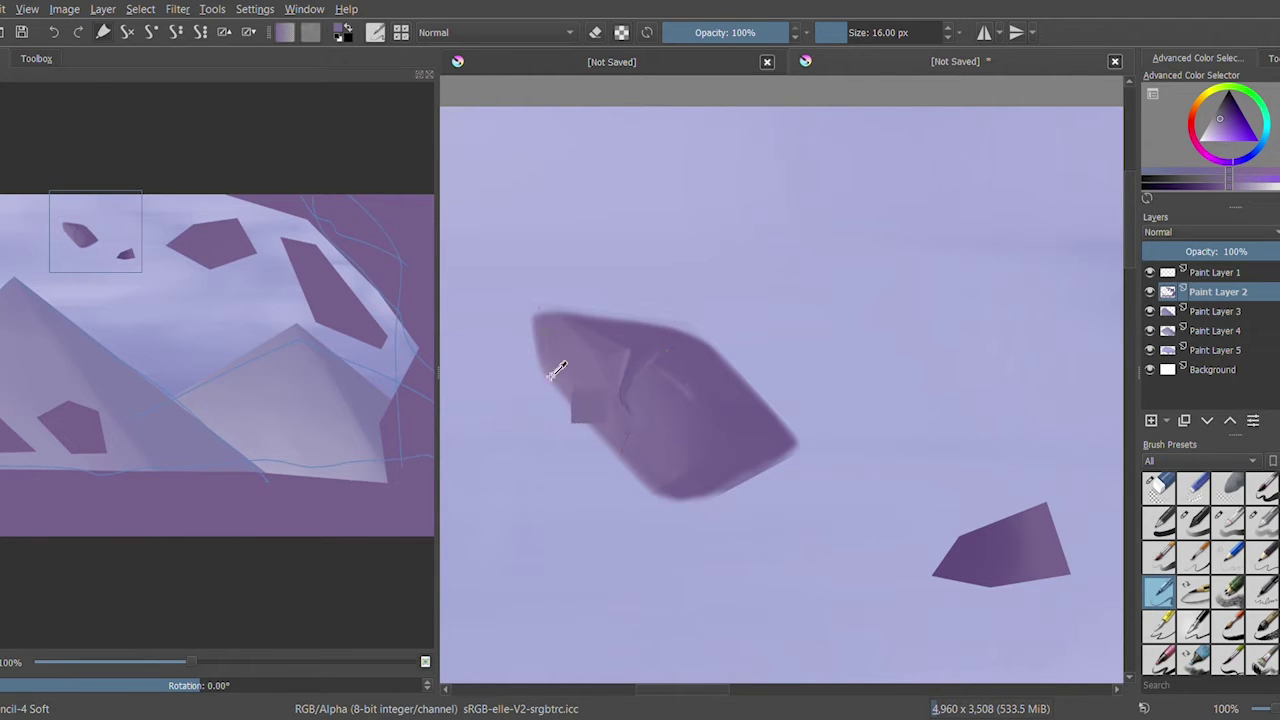
key(ctrl+z)
key(ctrl+z)
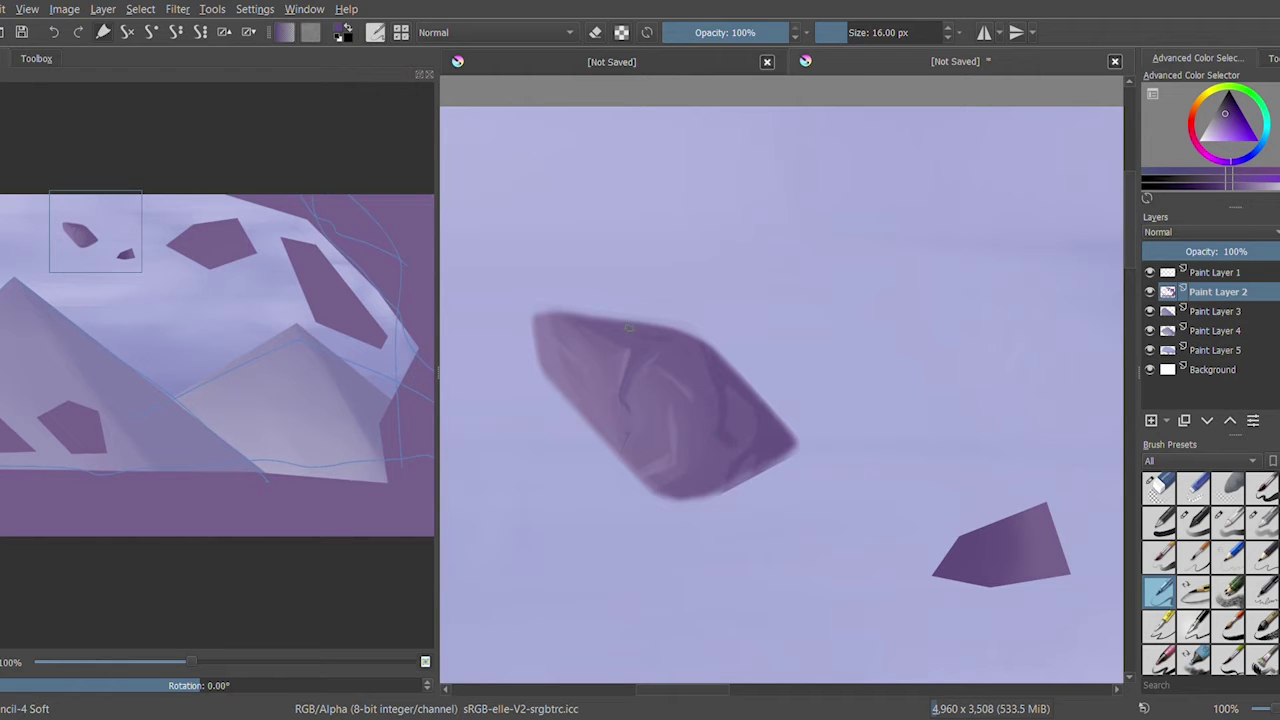
Shade the smallest floating rock with sampled light and dark purples using Basic-3 Flow at 81% opacity
drag(116, 247, 128, 253)
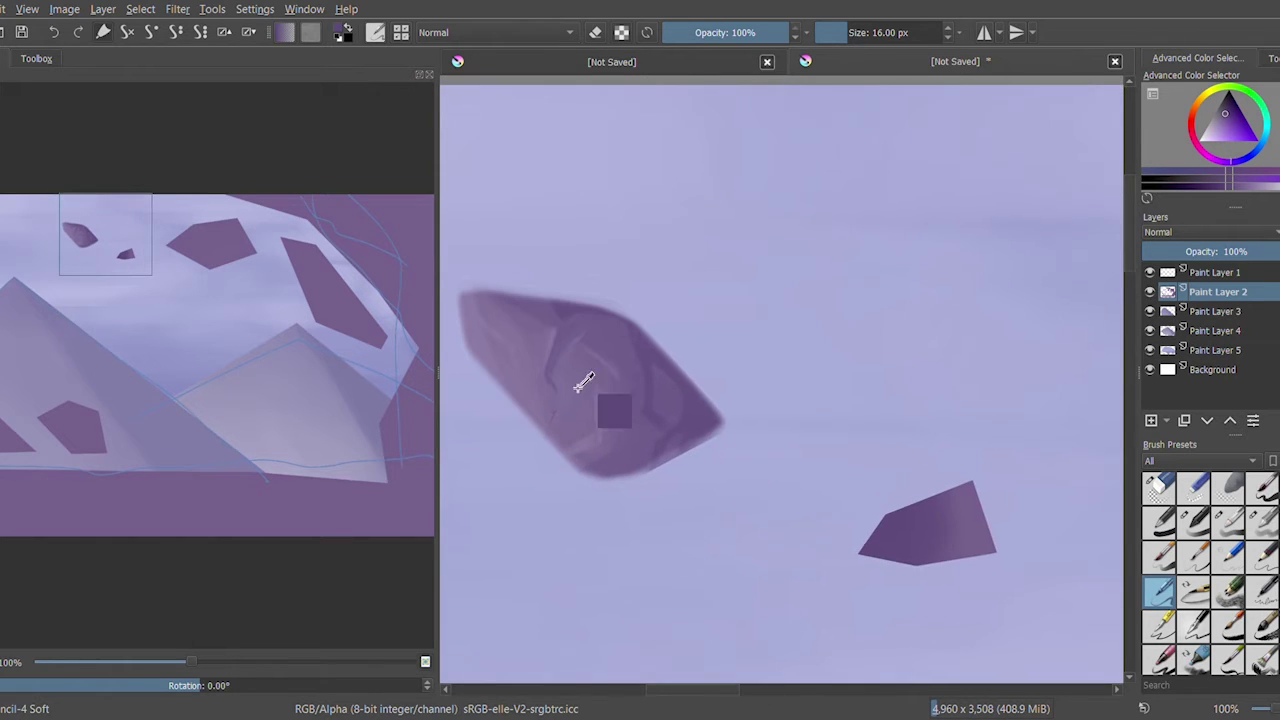
key(slash)
ctrl+click(648, 370)
mouse_move(960, 528)
mouse_down()
mouse_move(998, 514)
mouse_move(950, 512)
mouse_up()
ctrl+click(693, 412)
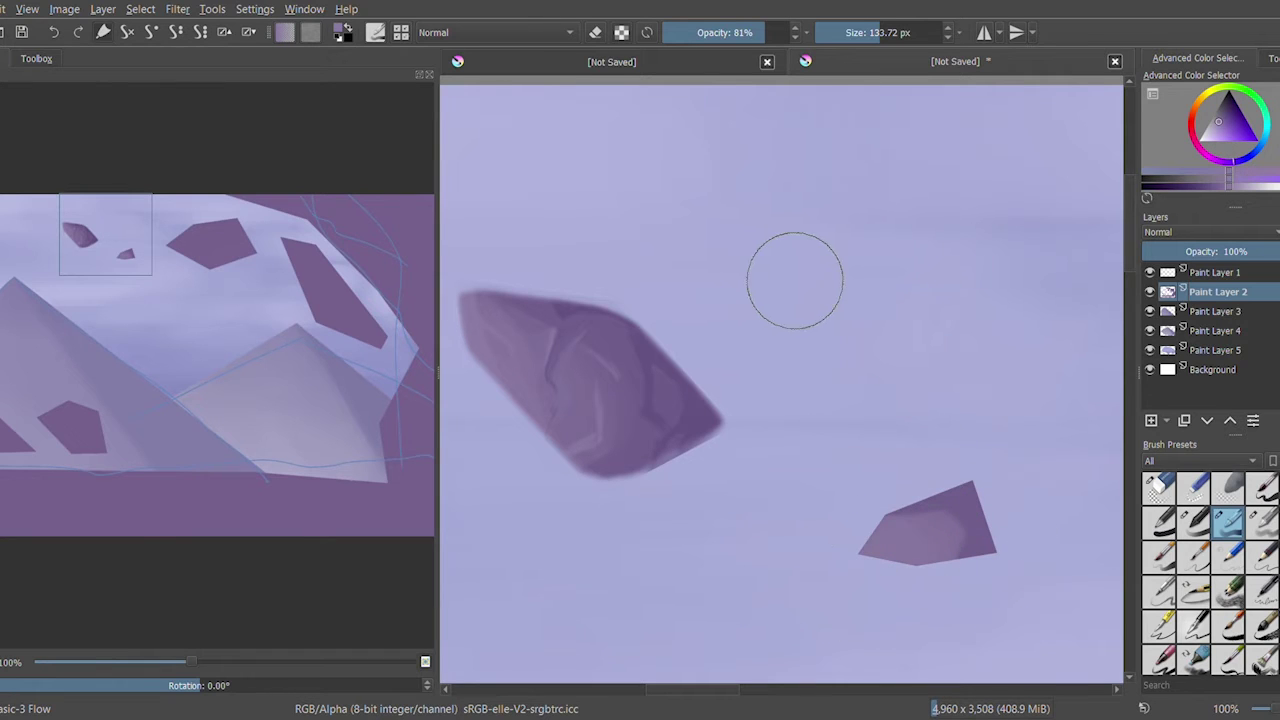
ctrl+click(663, 349)
key(bracketleft)
key(bracketleft)
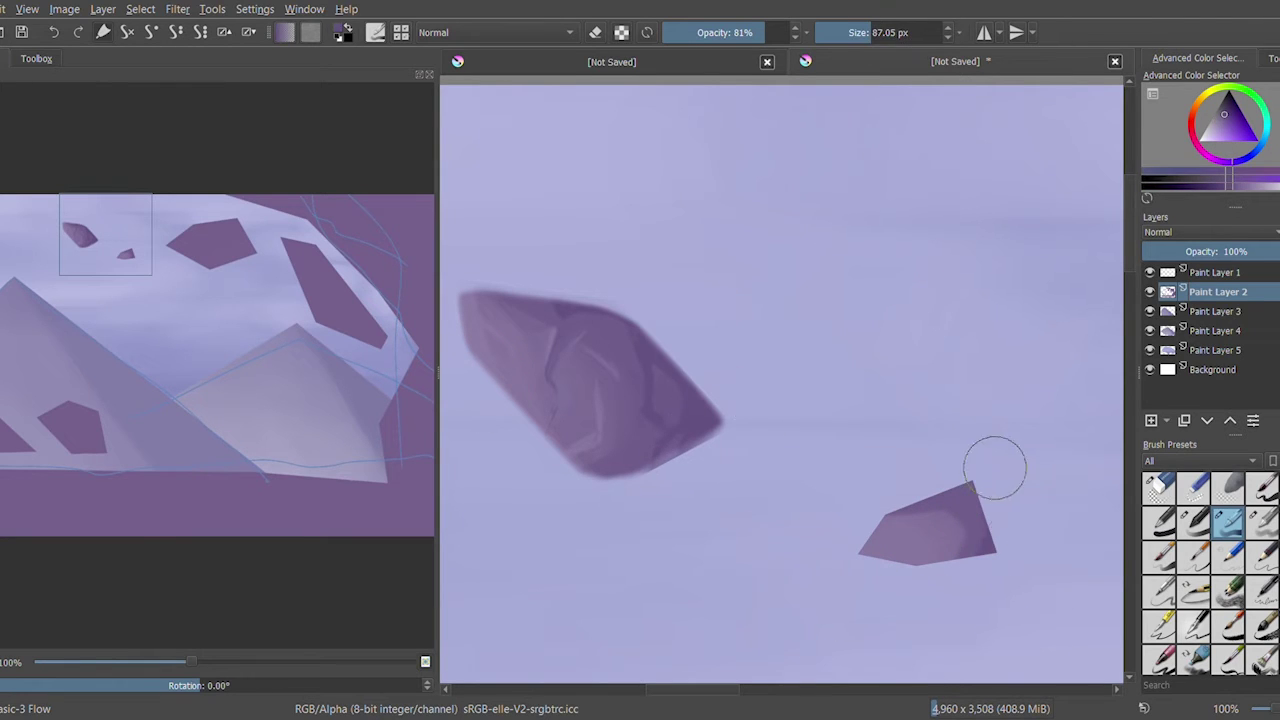
Draw fine crack details on the smallest floating rock with Pencil-4 Soft at about 18 px
ctrl+click(680, 393)
drag(680, 395, 550, 340)
click(1159, 592)
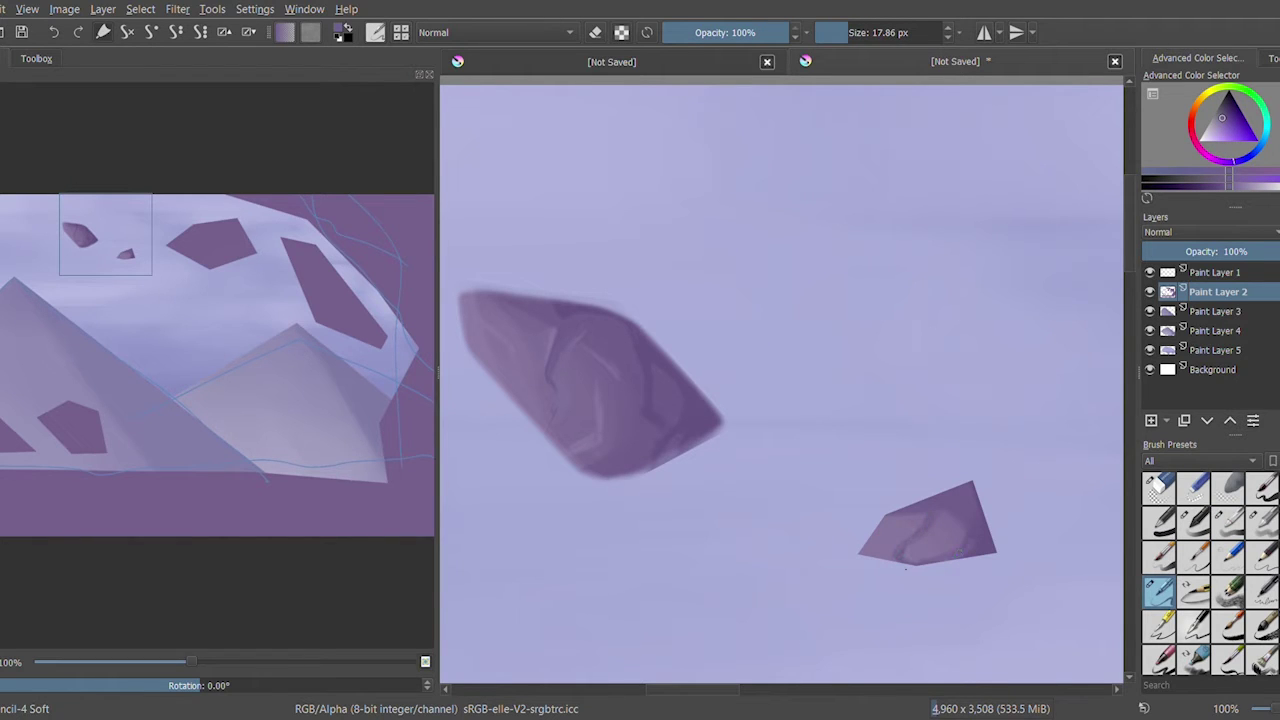
Darken the upper-left floating rock's shading and redraw its crack highlights with Pencil-4 Soft
click(1240, 190)
click(1228, 592)
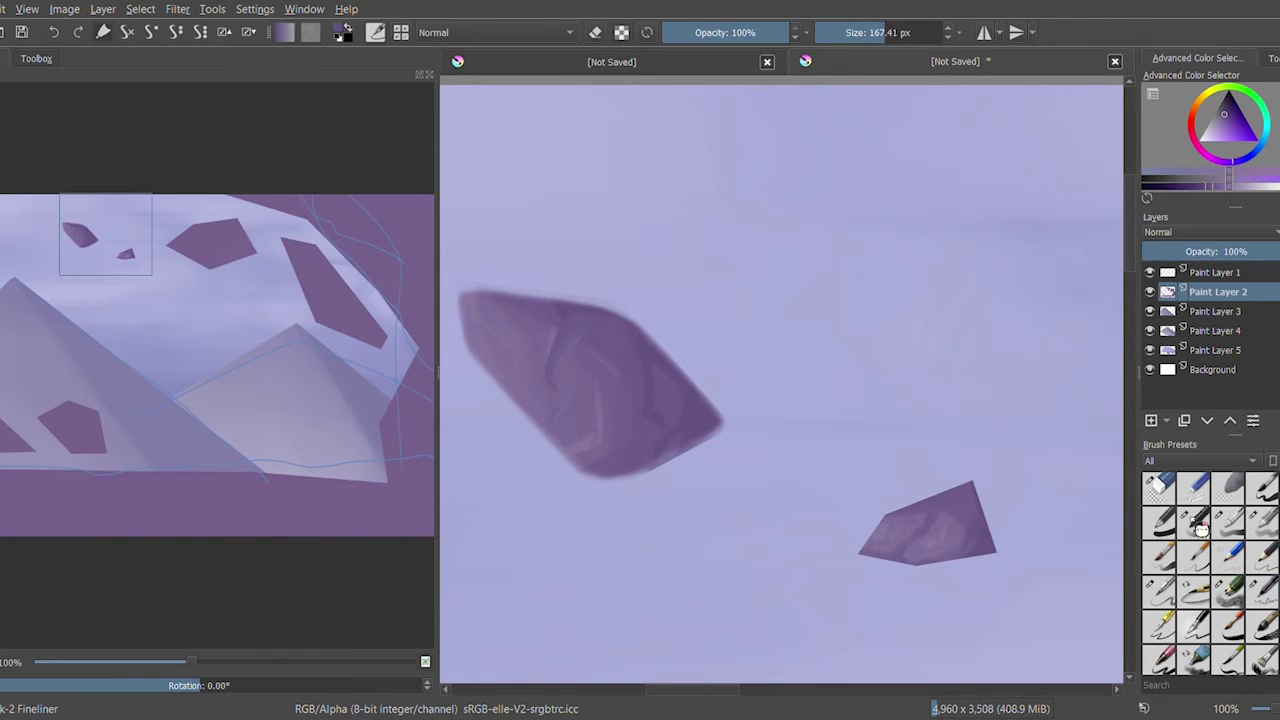
key(slash)
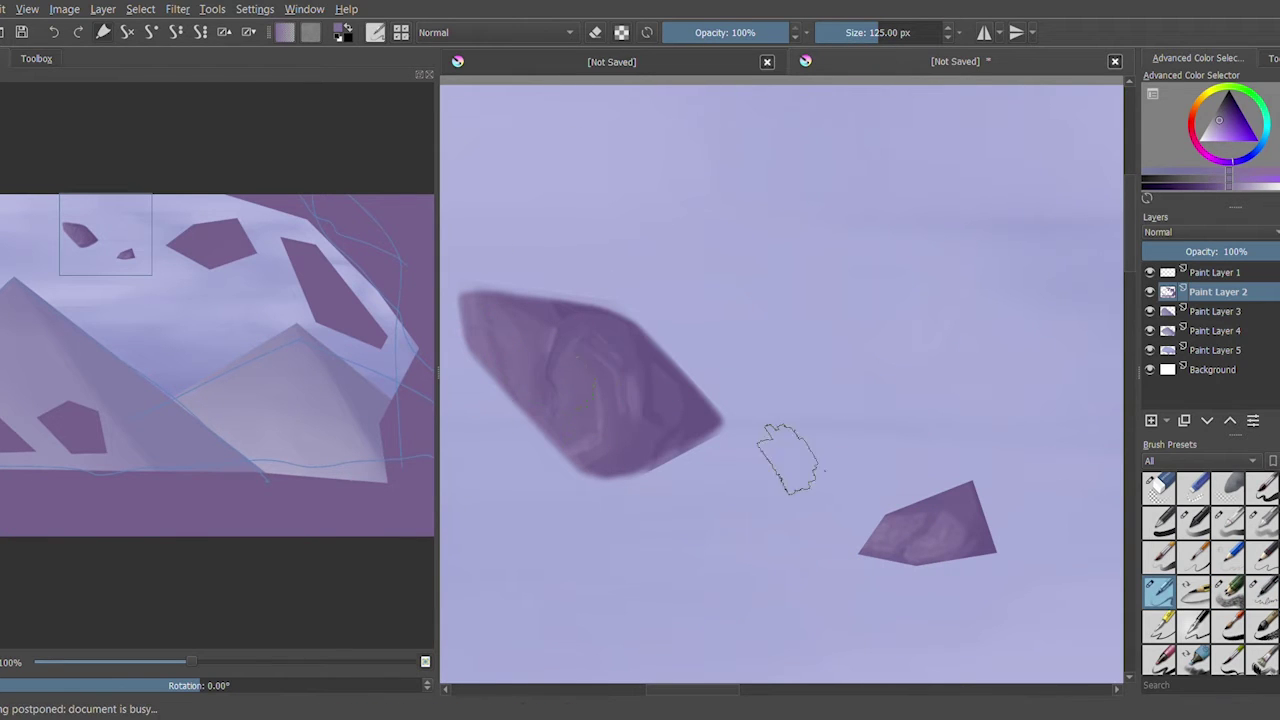
Soften and round the edges of the smallest floating rock with Eraser Soft at 60 px
drag(130, 174, 157, 188)
key(e)
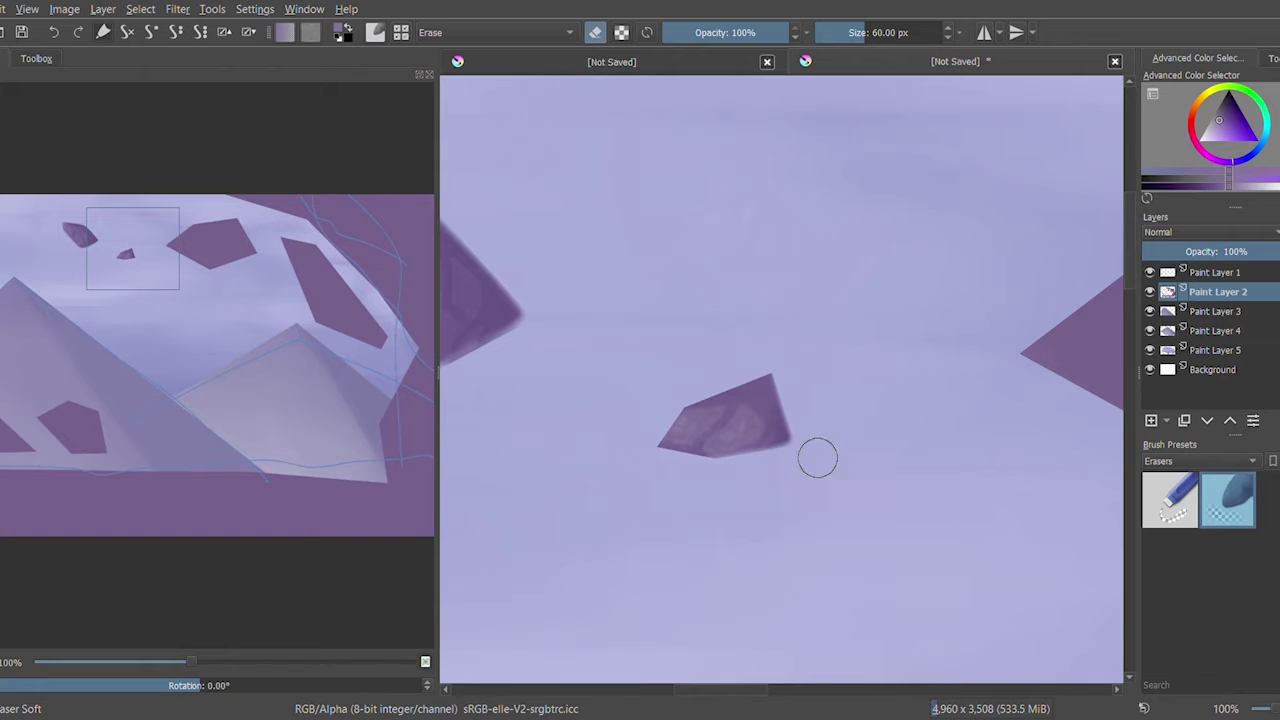
drag(790, 366, 682, 392)
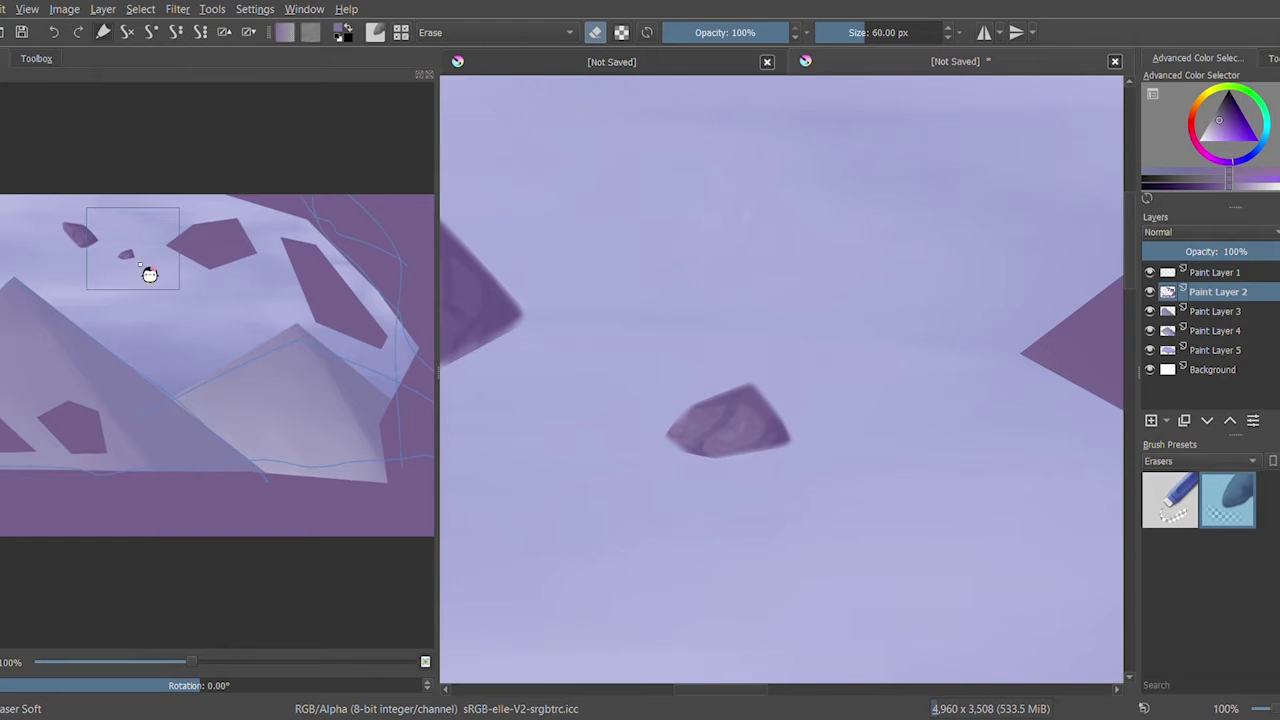
Shade the large floating rock with lighter and darker purples using Pencil-6 Quick Shade at about 206 px
scroll(149, 271, down, 2)
key(/)
key(.)
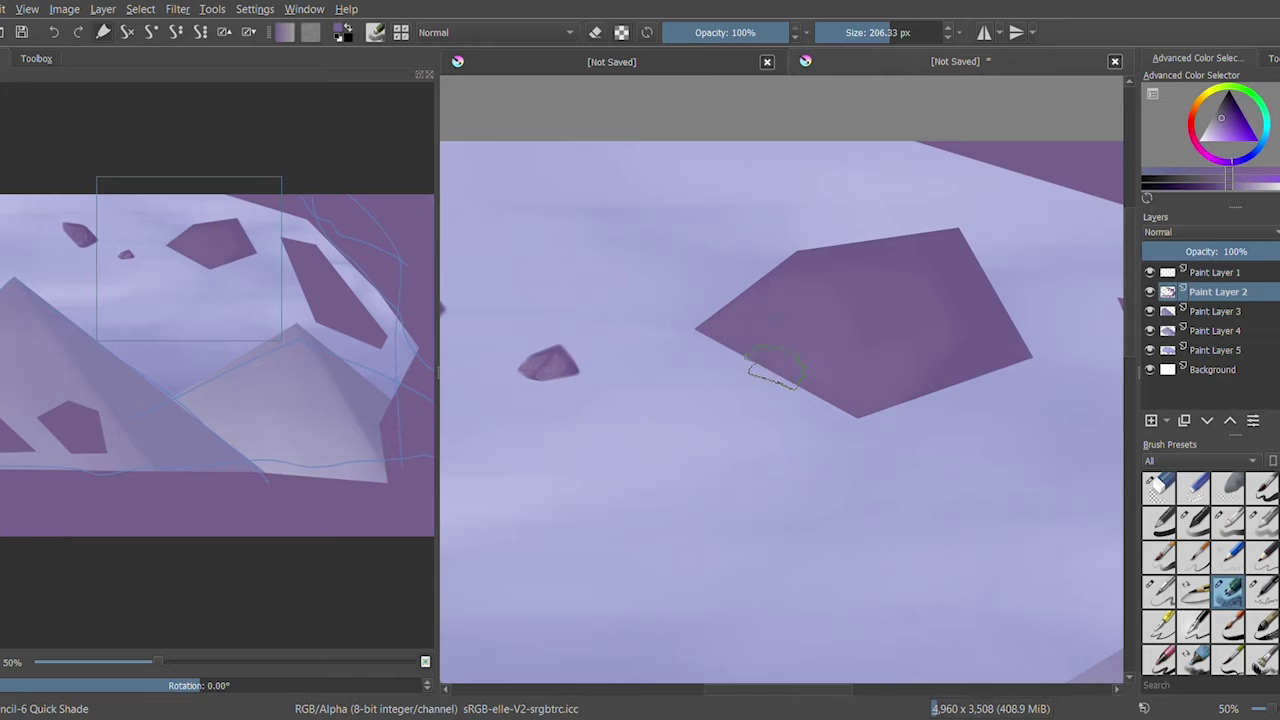
drag(773, 370, 905, 390)
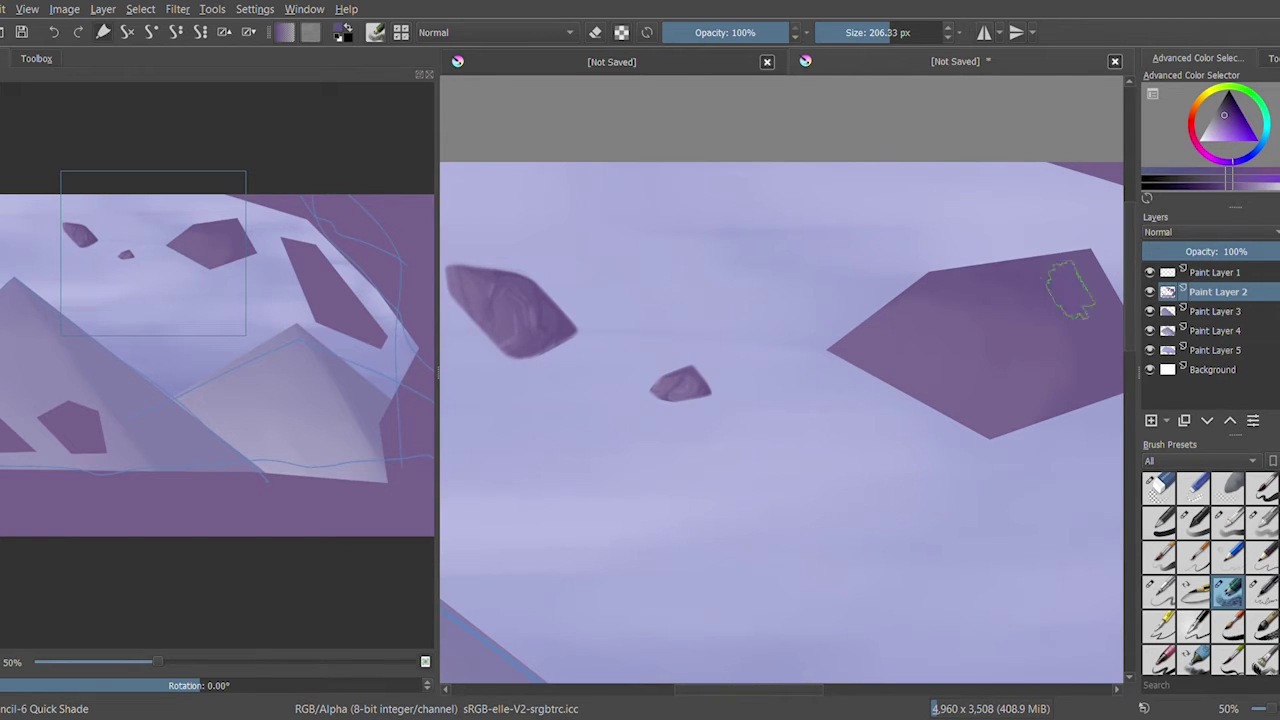
drag(530, 370, 552, 432)
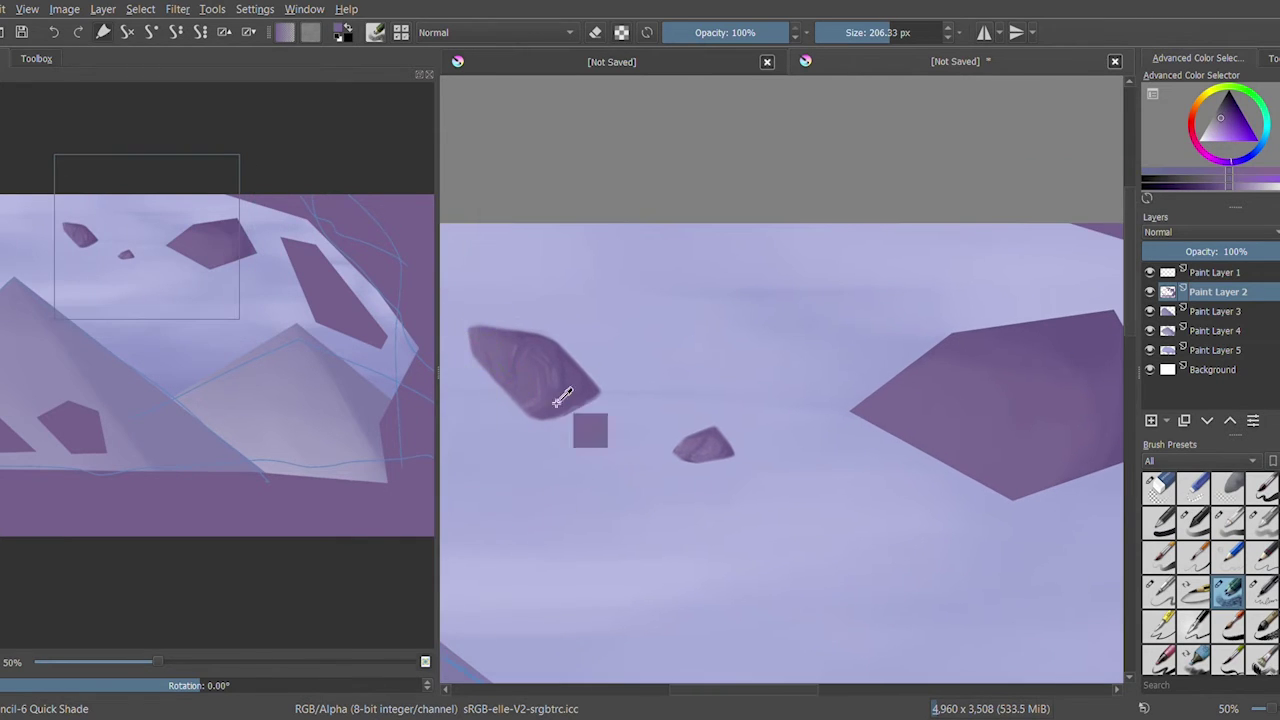
Blend the large floating rock's light area with sampled tones, and draw dark crack lines using Pencil-4 Soft at about 94 px
drag(1085, 418, 981, 412)
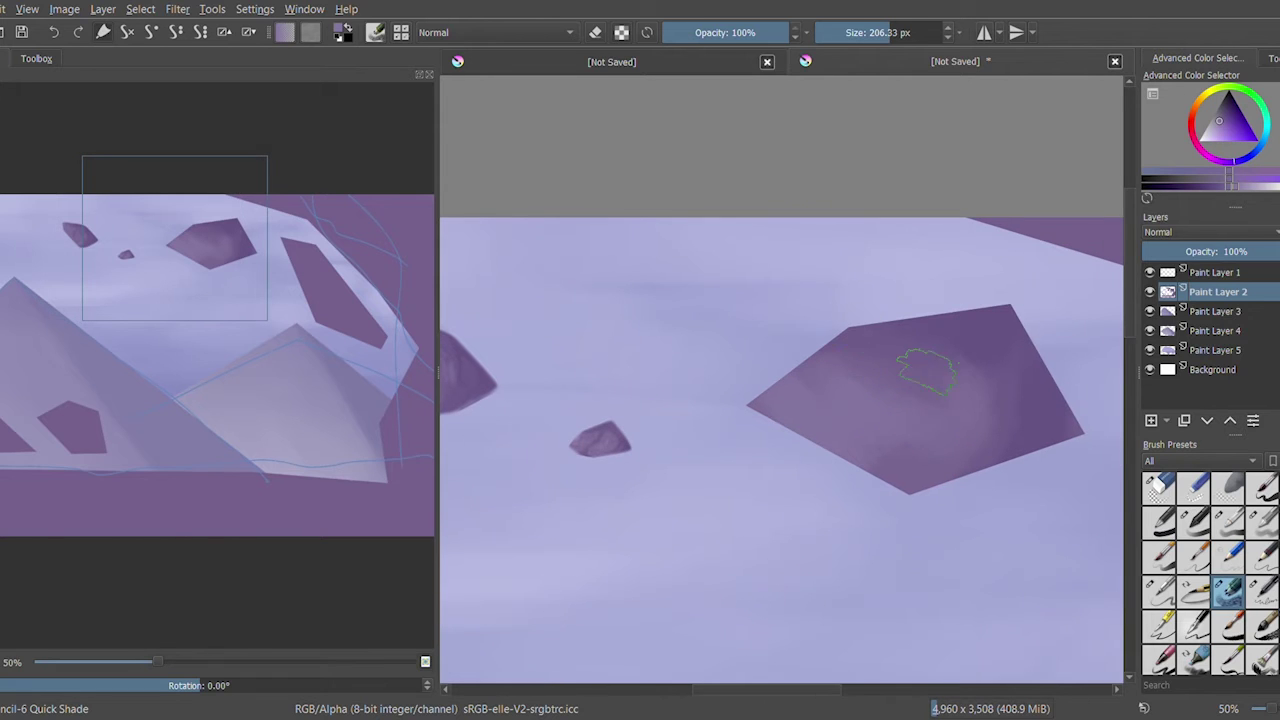
ctrl+click(773, 450)
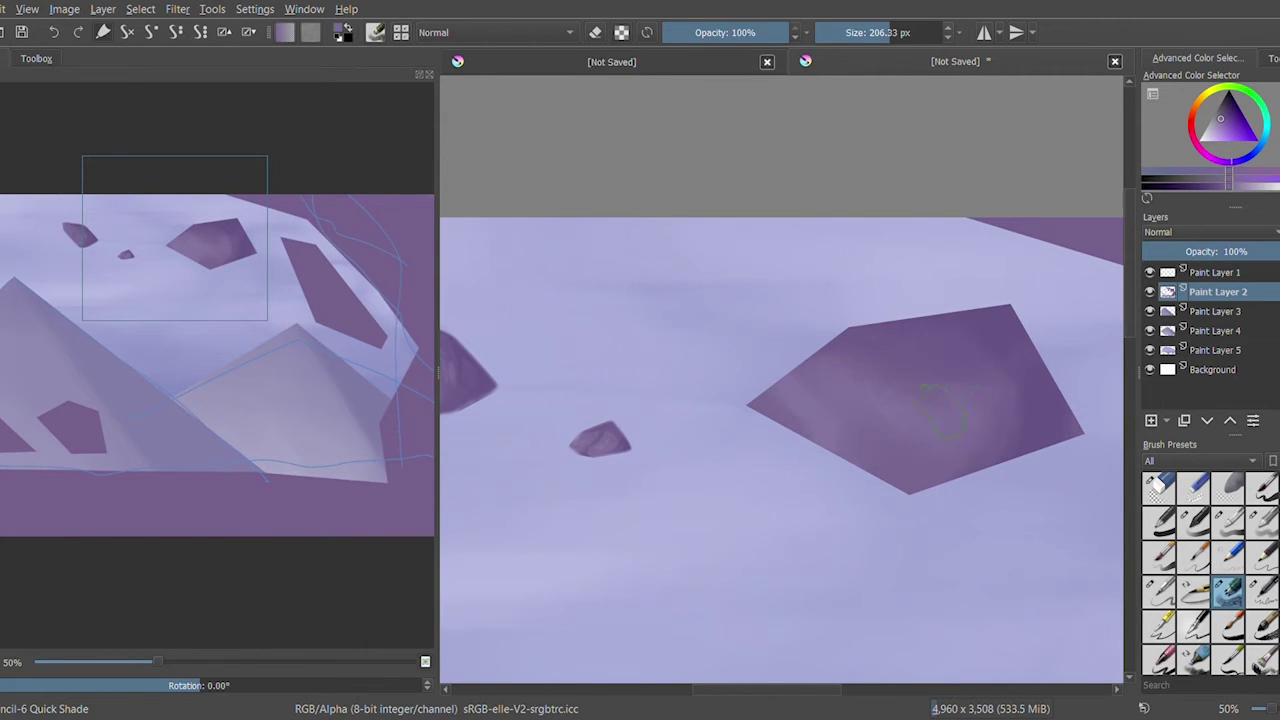
key(slash)
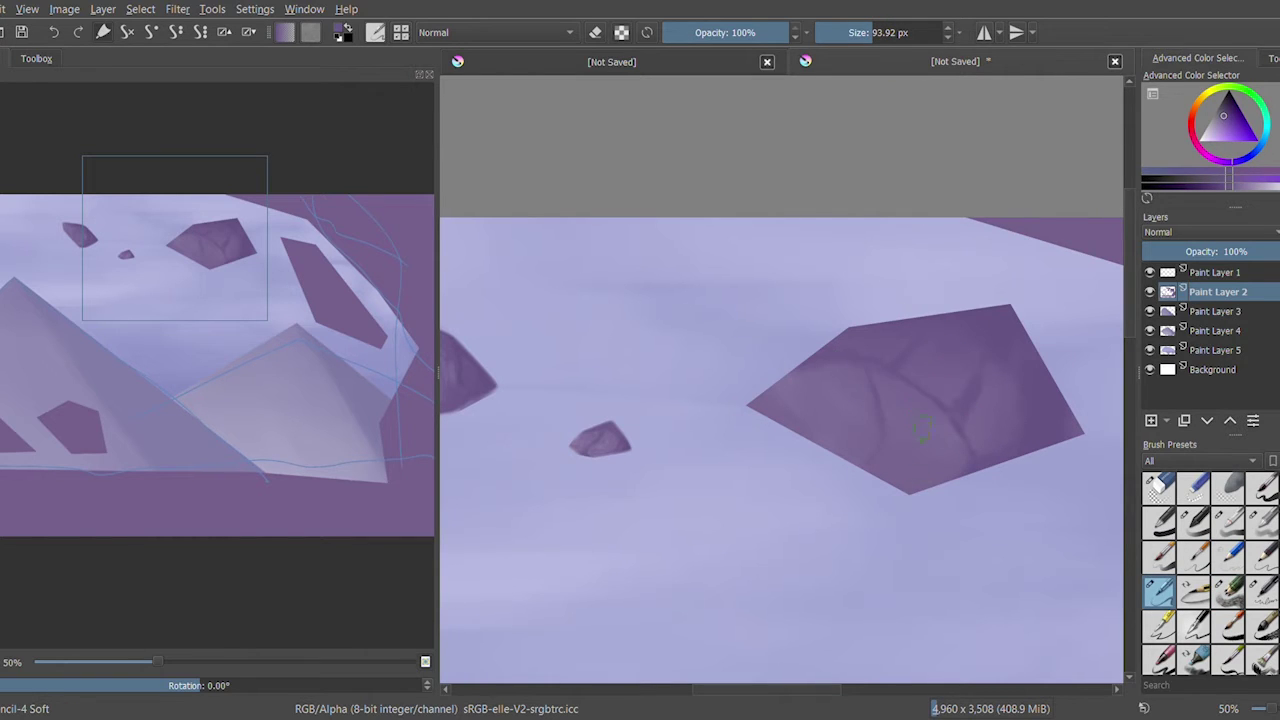
Paint over the large floating rock's cracks with mottled sampled purples using Pencil-4 Soft at about 432 px and 238 px
mouse_move(921, 430)
shift+mouse_down()
mouse_move(915, 257)
mouse_move(985, 340)
shift+mouse_up()
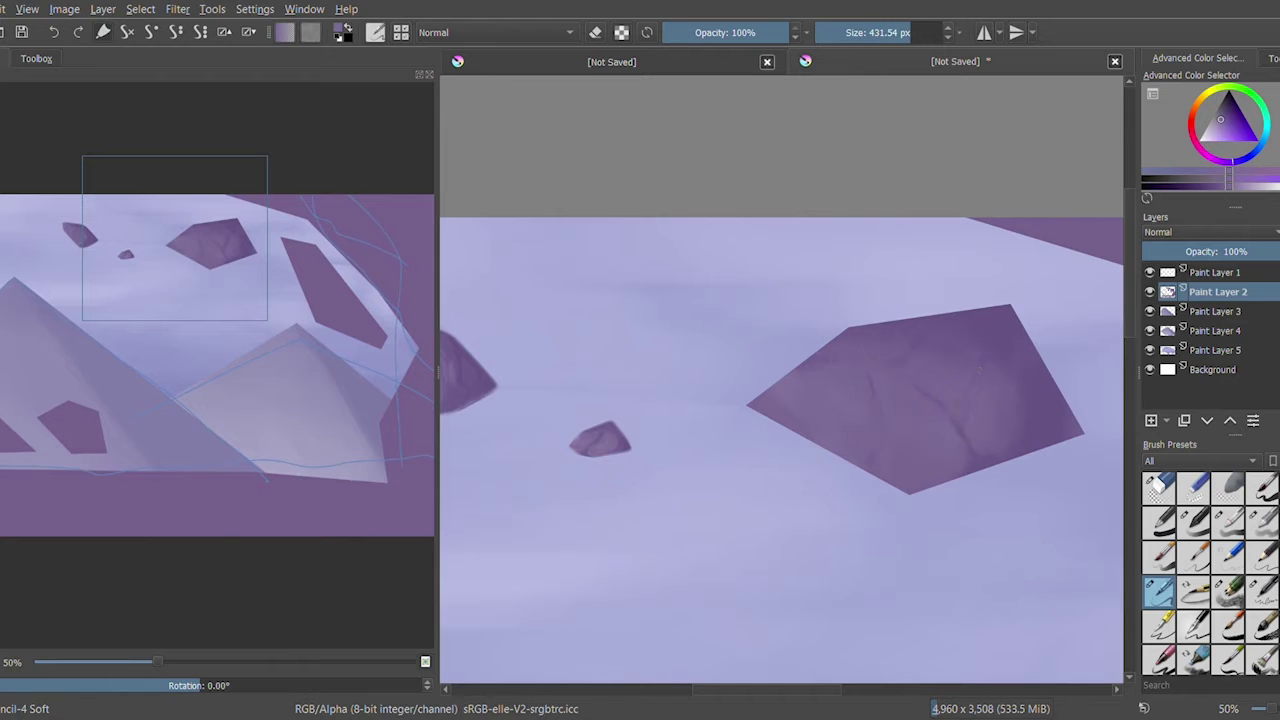
mouse_move(971, 500)
mouse_down()
mouse_move(825, 345)
mouse_move(935, 330)
mouse_move(1000, 300)
mouse_up()
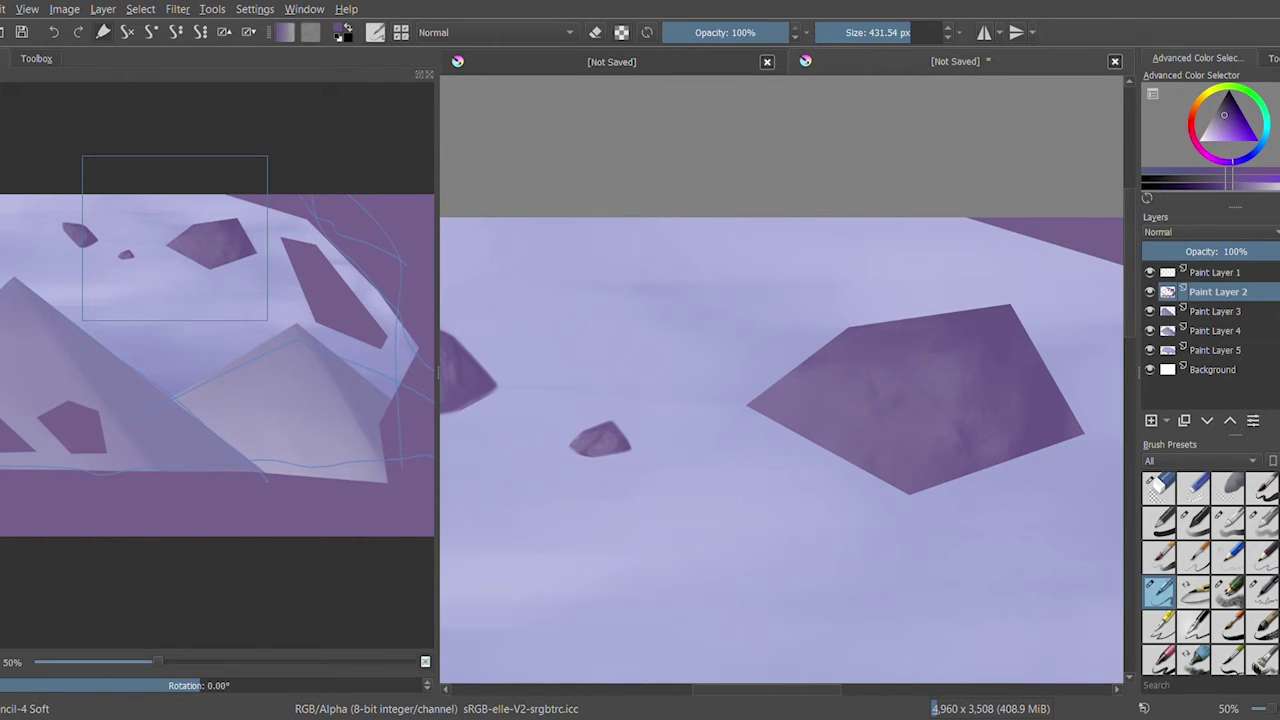
ctrl+click(885, 540)
shift+drag(885, 540, 790, 405)
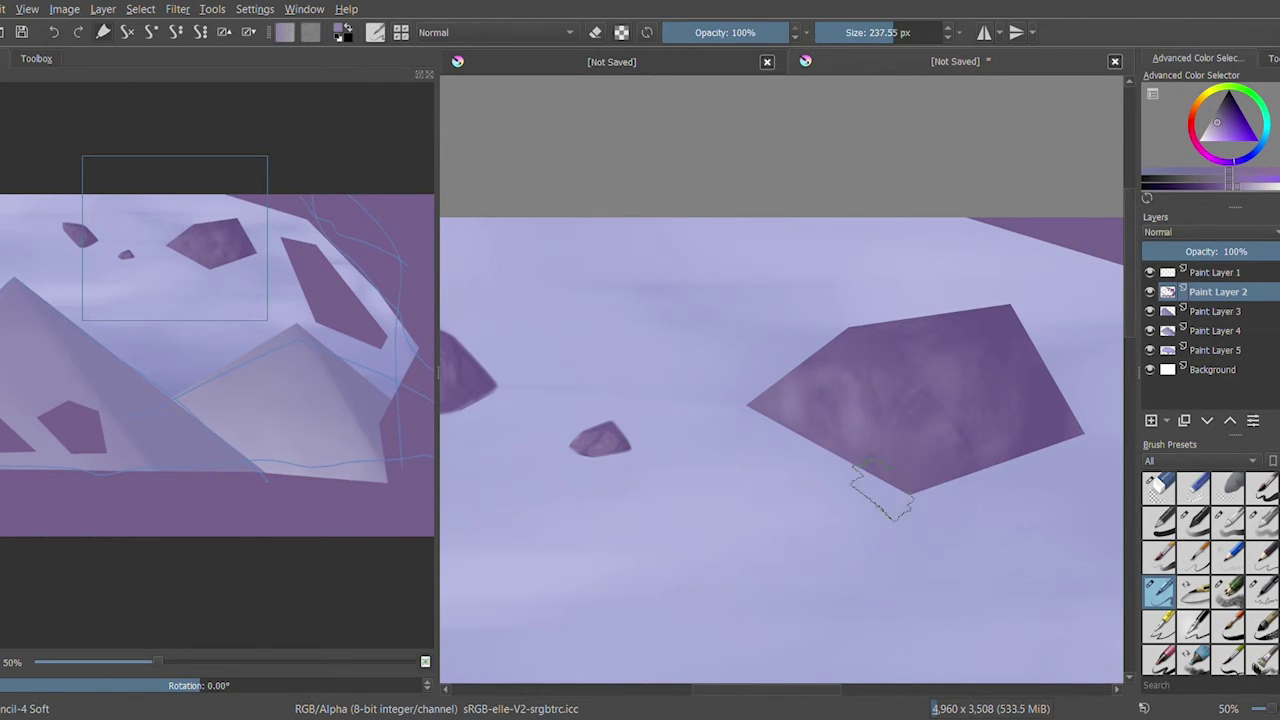
drag(980, 428, 850, 410)
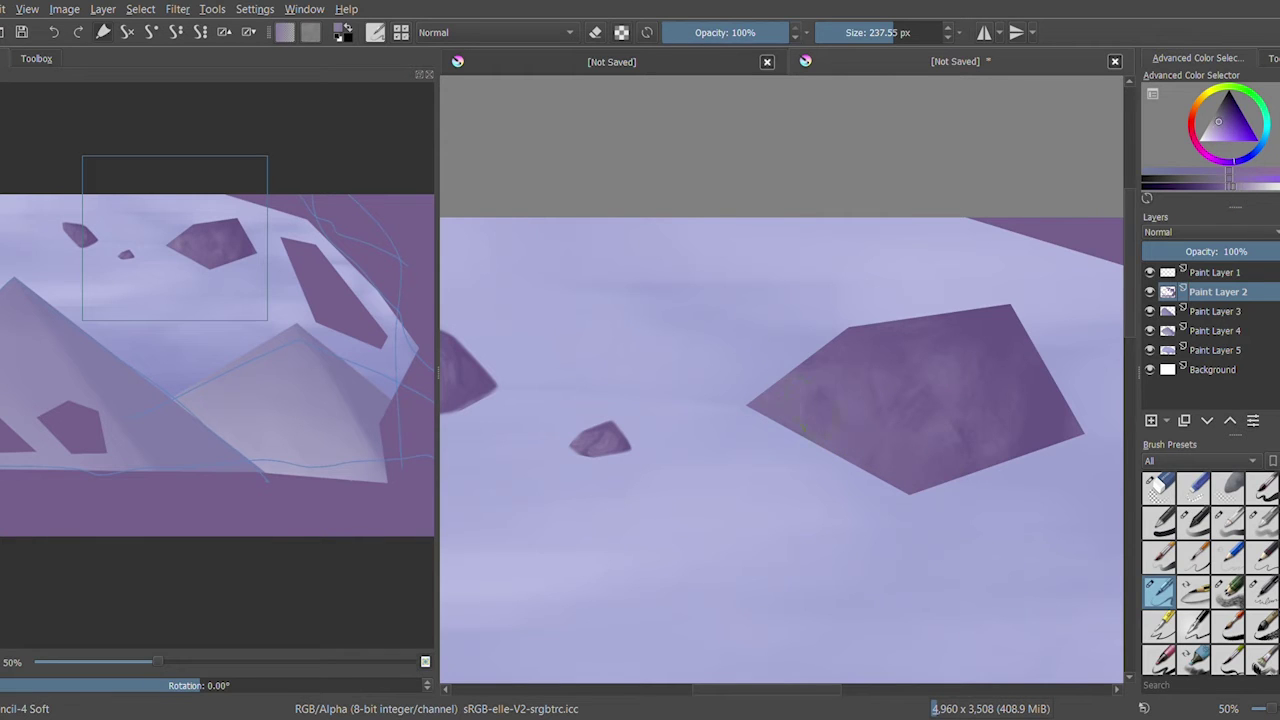
Round and soften the large floating rock's outline with Eraser Soft at 60 px, carving a dip into its upper edge
click(1200, 460)
click(1189, 505)
click(1228, 498)
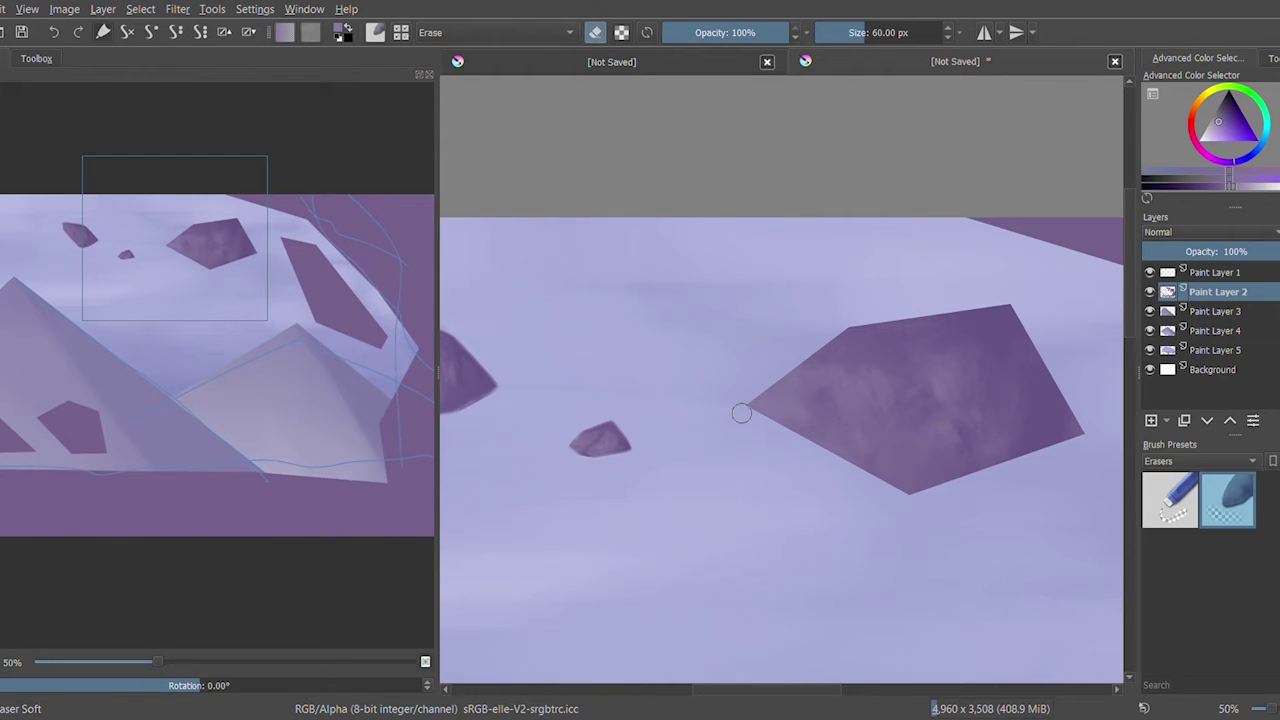
drag(750, 405, 897, 498)
mouse_move(1076, 430)
mouse_down()
mouse_move(999, 301)
mouse_move(1032, 319)
mouse_move(936, 303)
mouse_move(1012, 296)
mouse_up()
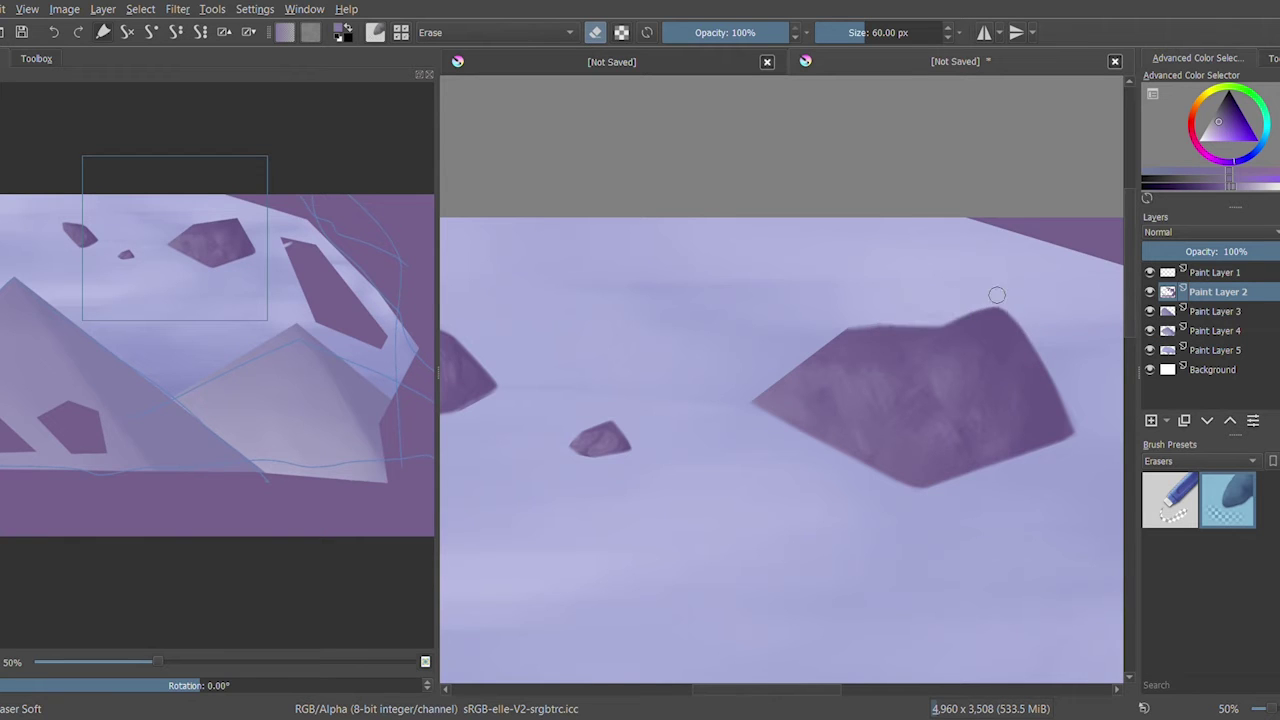
Shade the long floating rock with darker and lighter purples using Pencil-6 Quick Shade at about 206 px
drag(204, 281, 309, 302)
key(/)
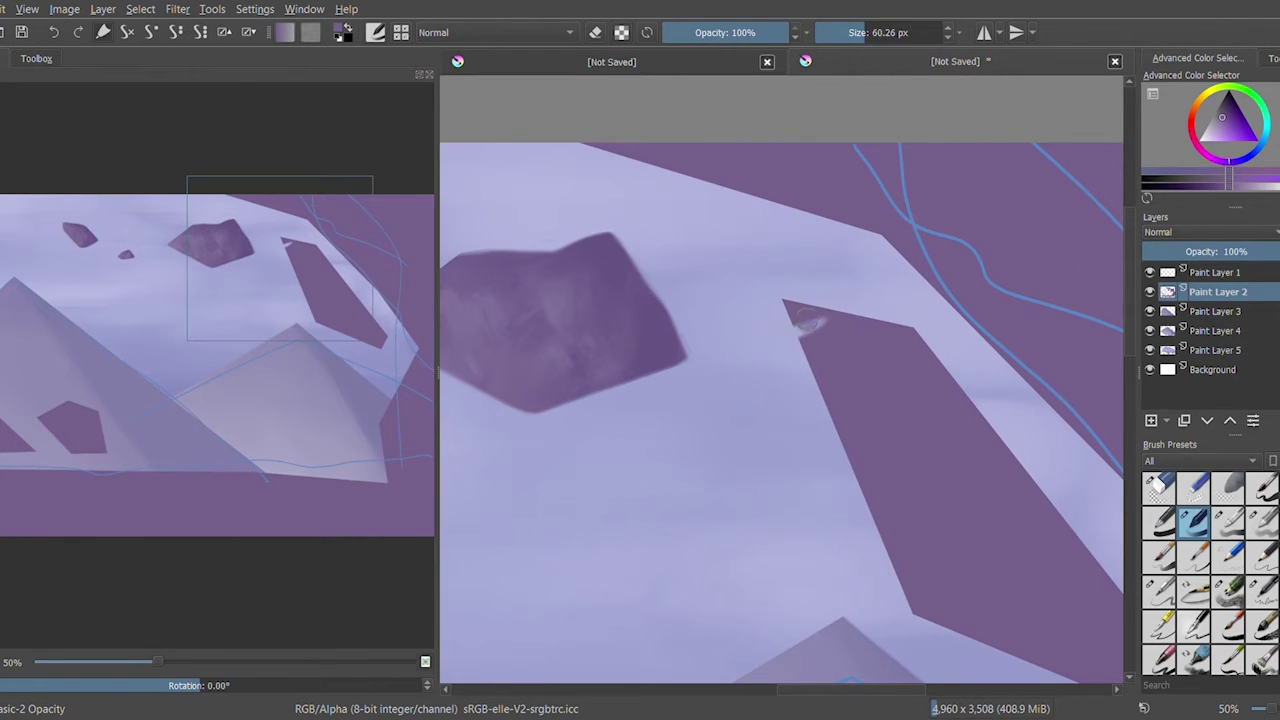
click(1228, 591)
drag(287, 287, 306, 303)
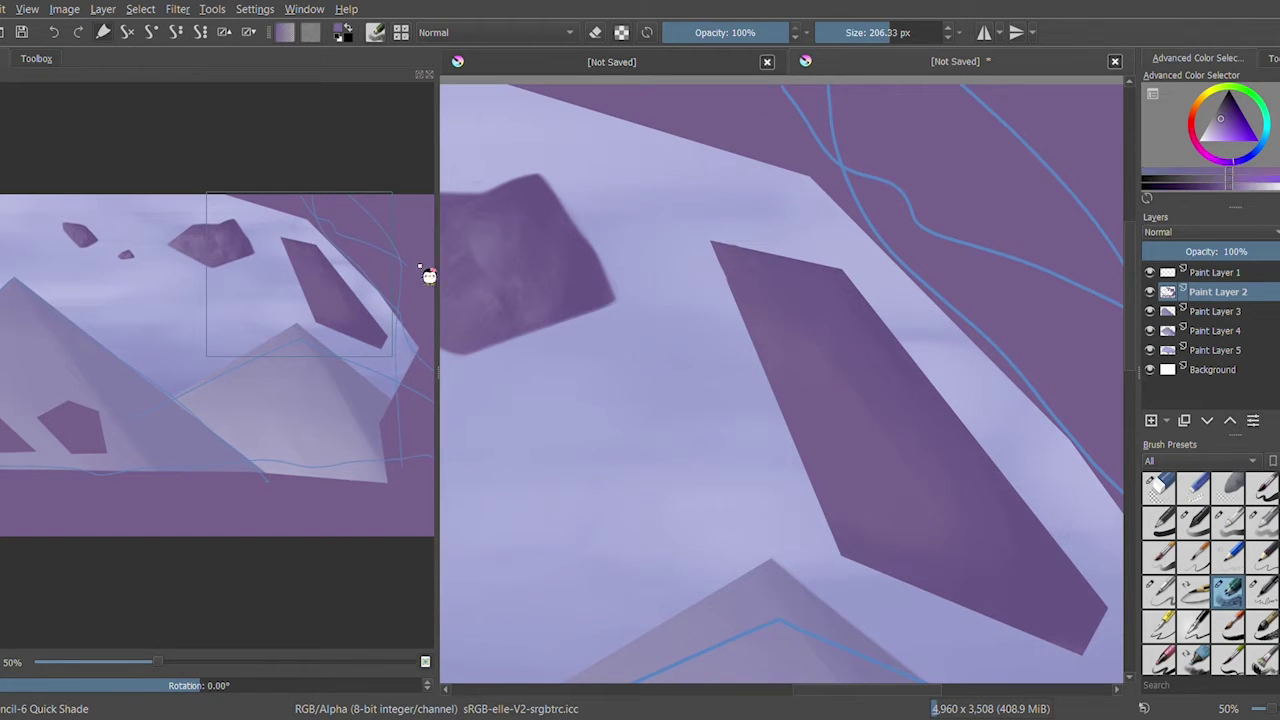
Blend mottled light and dark purple patches into the long floating rock using Pencil-4 Soft at about 422 px
click(1159, 591)
mouse_move(1060, 625)
mouse_down()
mouse_move(1029, 543)
mouse_move(900, 580)
mouse_up()
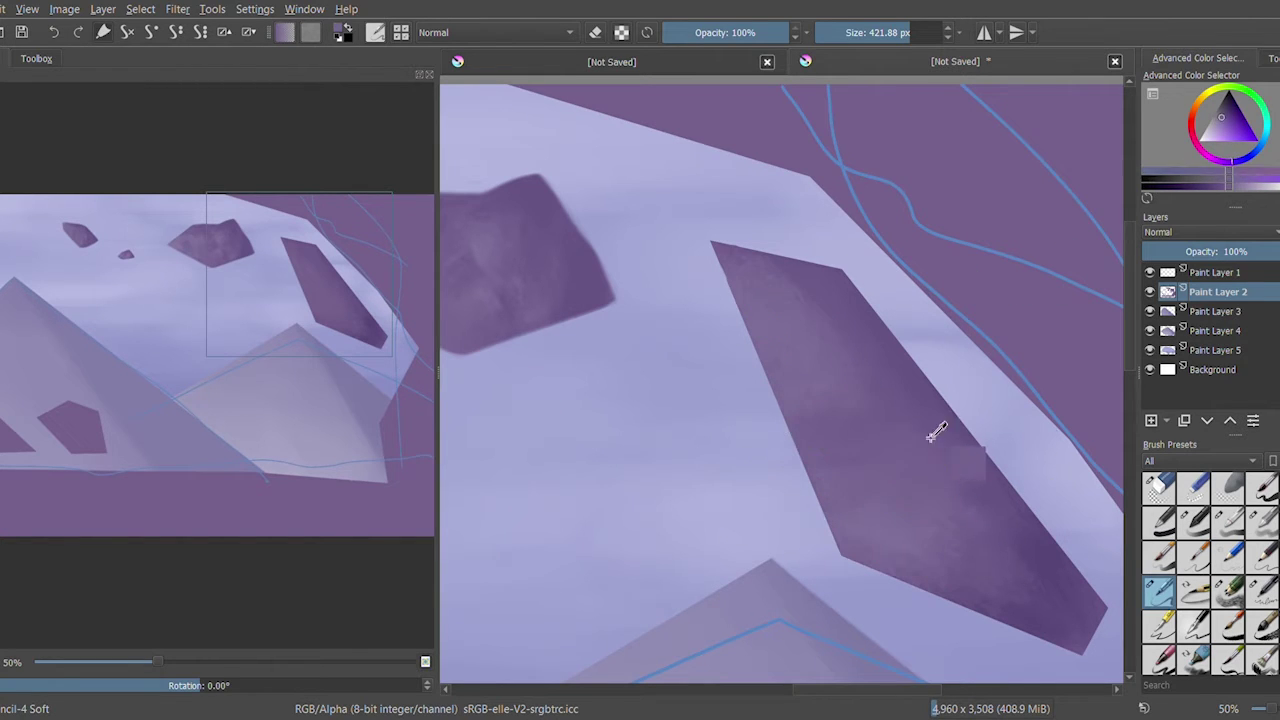
mouse_move(935, 432)
mouse_down()
mouse_move(1008, 613)
mouse_move(875, 537)
mouse_move(785, 342)
mouse_up()
ctrl+click(810, 352)
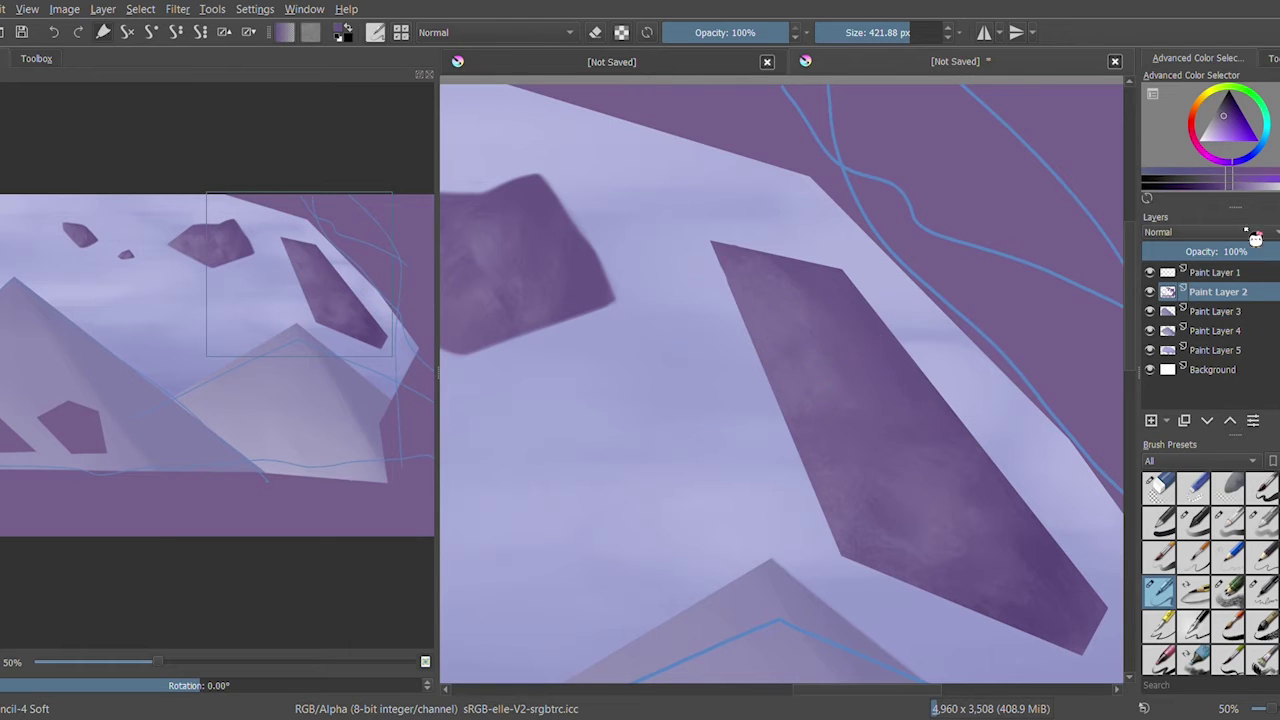
Soften the long floating rock's edges and round its corners with Eraser Soft at 60 px
key(e)
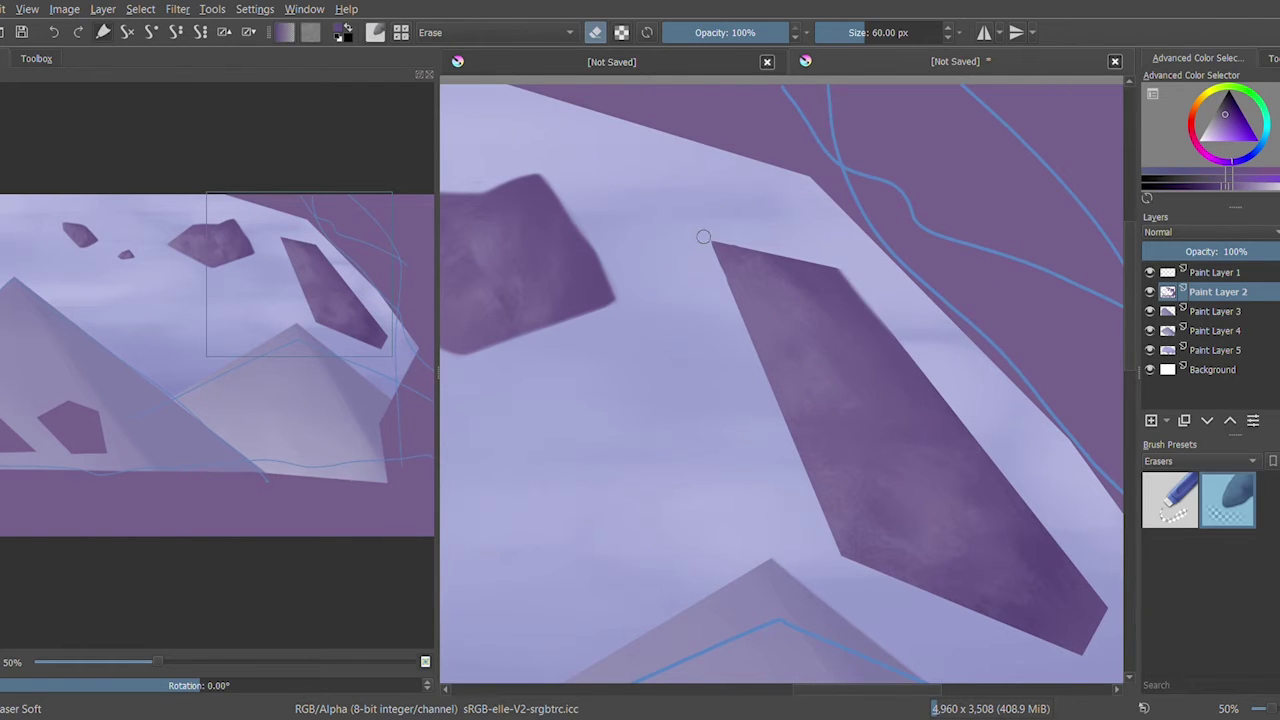
drag(708, 236, 856, 560)
mouse_move(871, 303)
mouse_down()
mouse_move(891, 586)
mouse_move(1070, 640)
mouse_up()
drag(845, 272, 810, 263)
drag(314, 263, 300, 320)
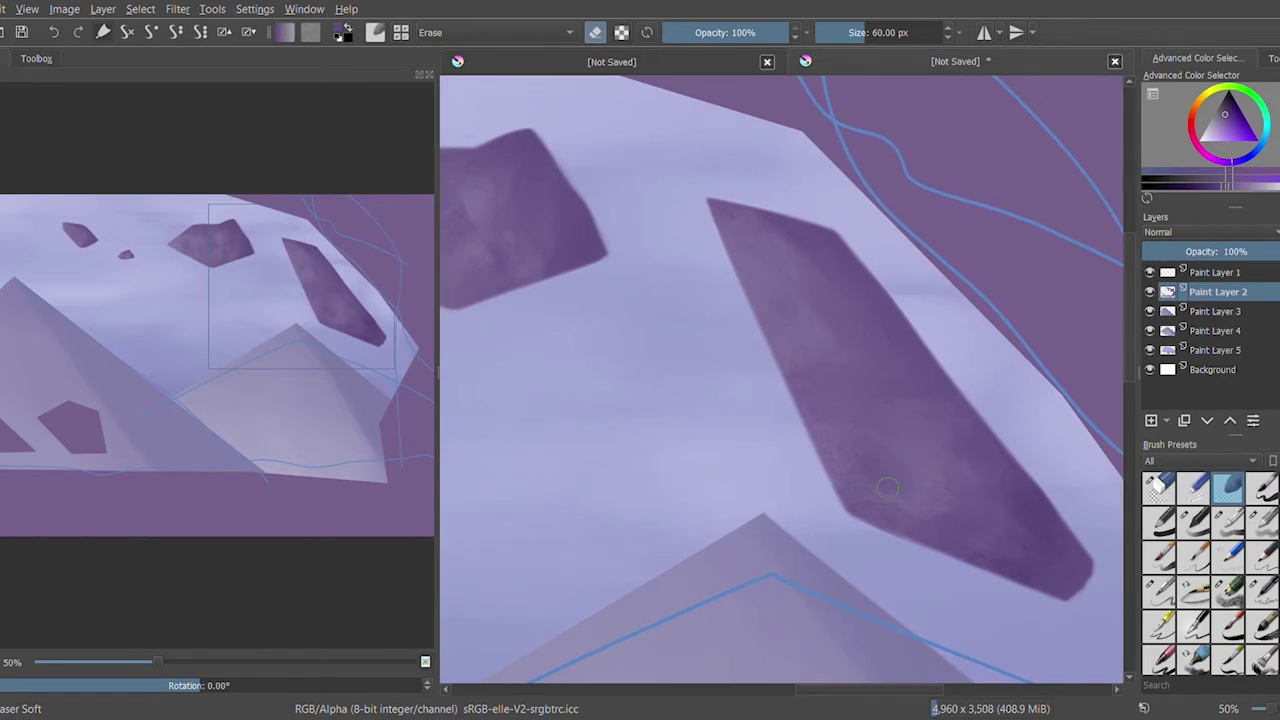
Shade the rock at the canvas's left edge with sampled purples using Pencil-6 Quick Shade at about 206 px, blending with Pencil-4 Soft
mouse_move(155, 662)
mouse_down()
mouse_move(109, 677)
mouse_move(133, 662)
mouse_up()
click(1228, 592)
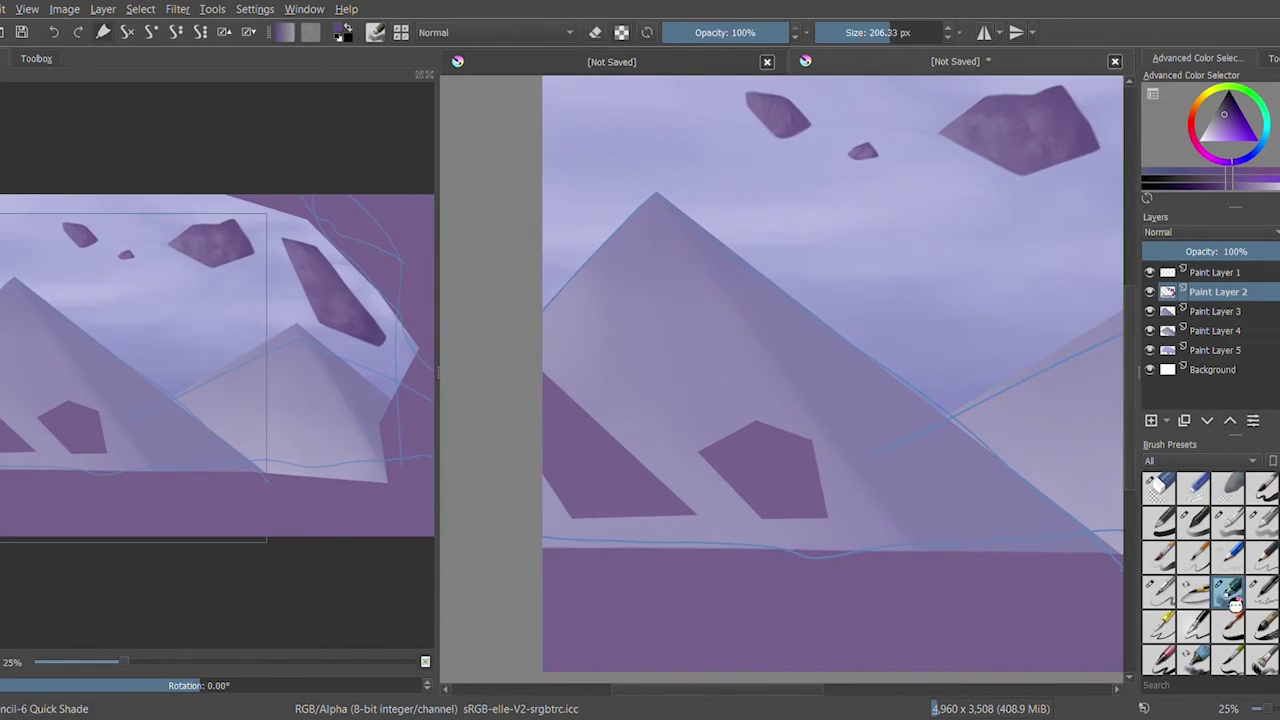
ctrl+click(1005, 130)
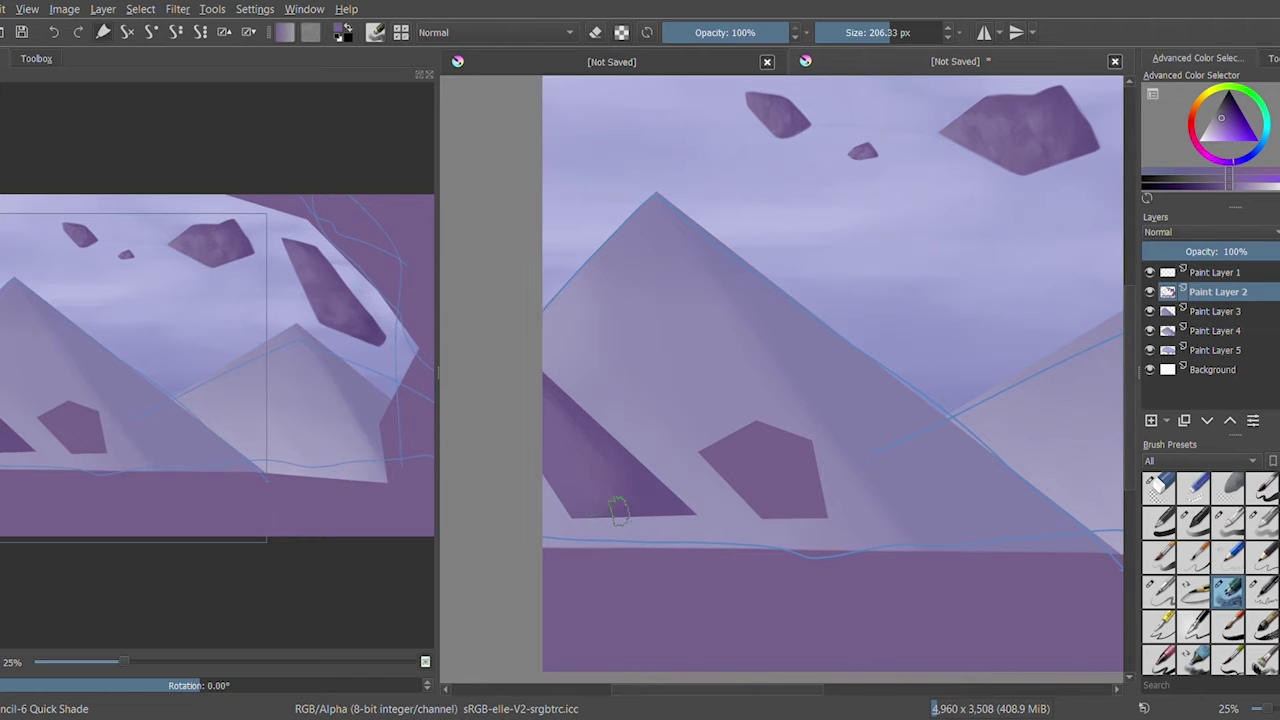
mouse_move(552, 375)
mouse_down()
mouse_move(648, 497)
mouse_move(614, 500)
mouse_move(689, 514)
mouse_move(585, 485)
mouse_up()
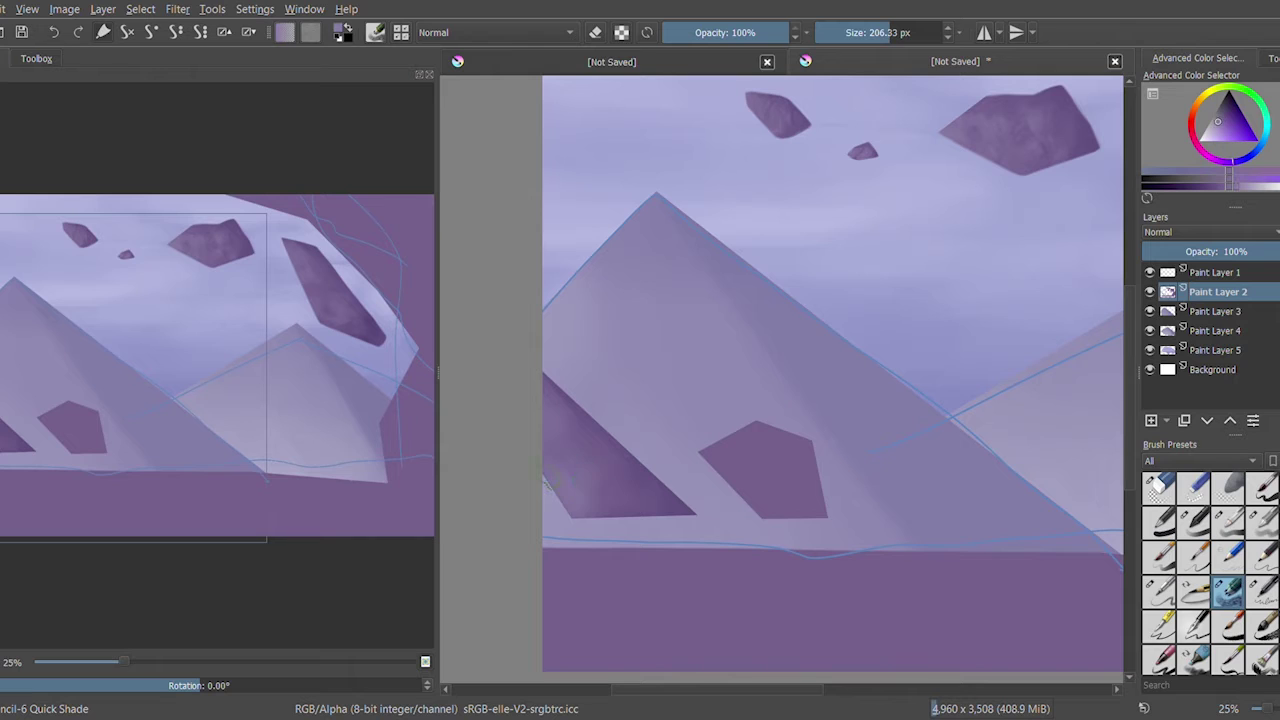
key(slash)
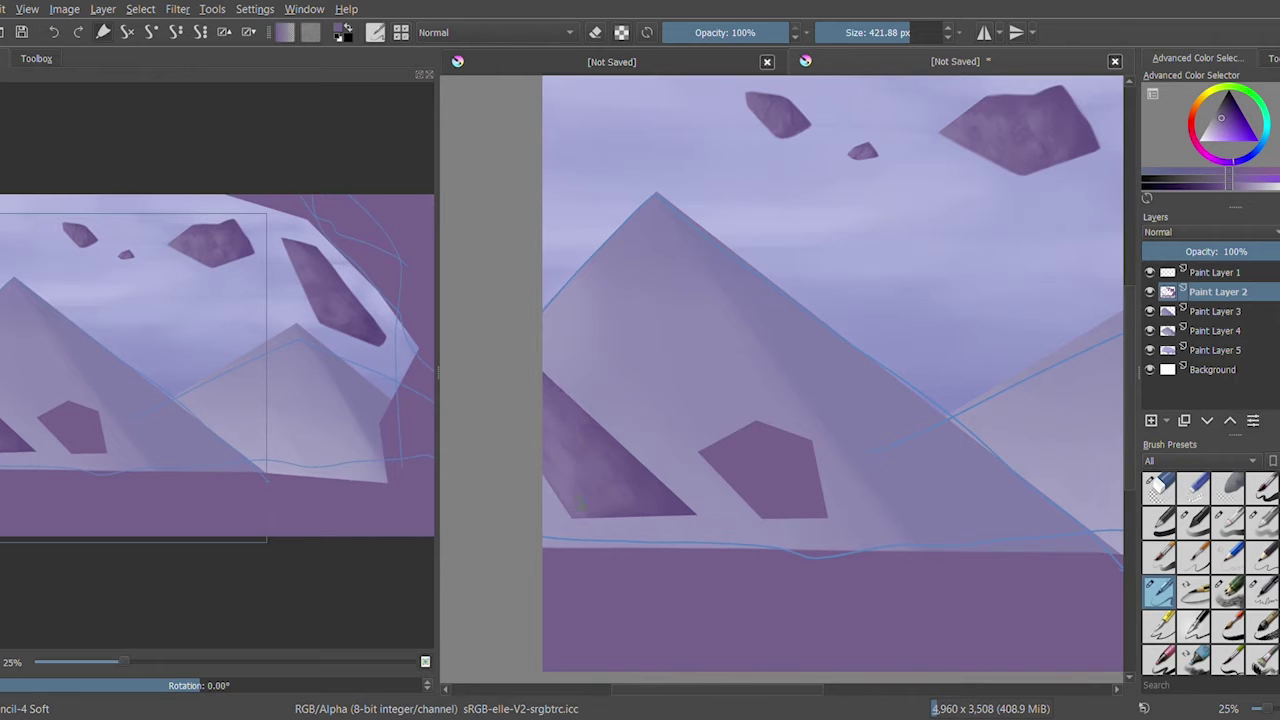
Soften and round the edges of the rock at the canvas's left edge with Eraser Soft at 60 px
click(187, 338)
key(e)
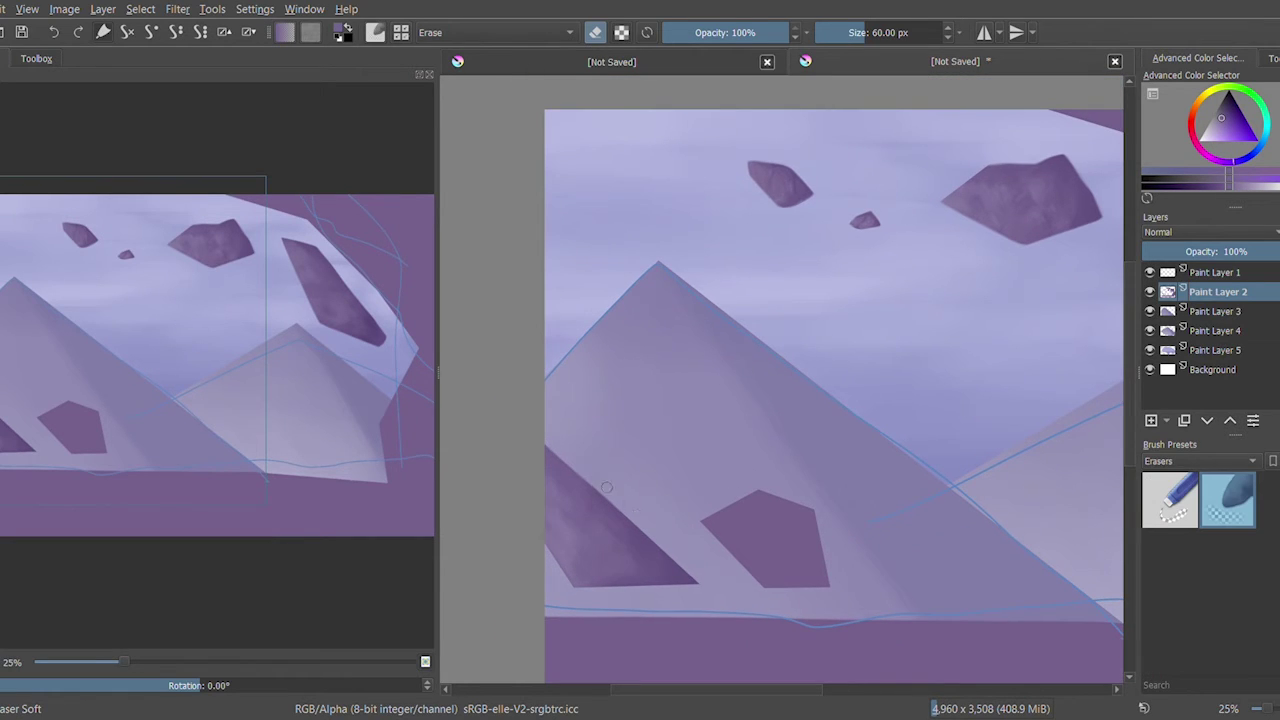
key(e)
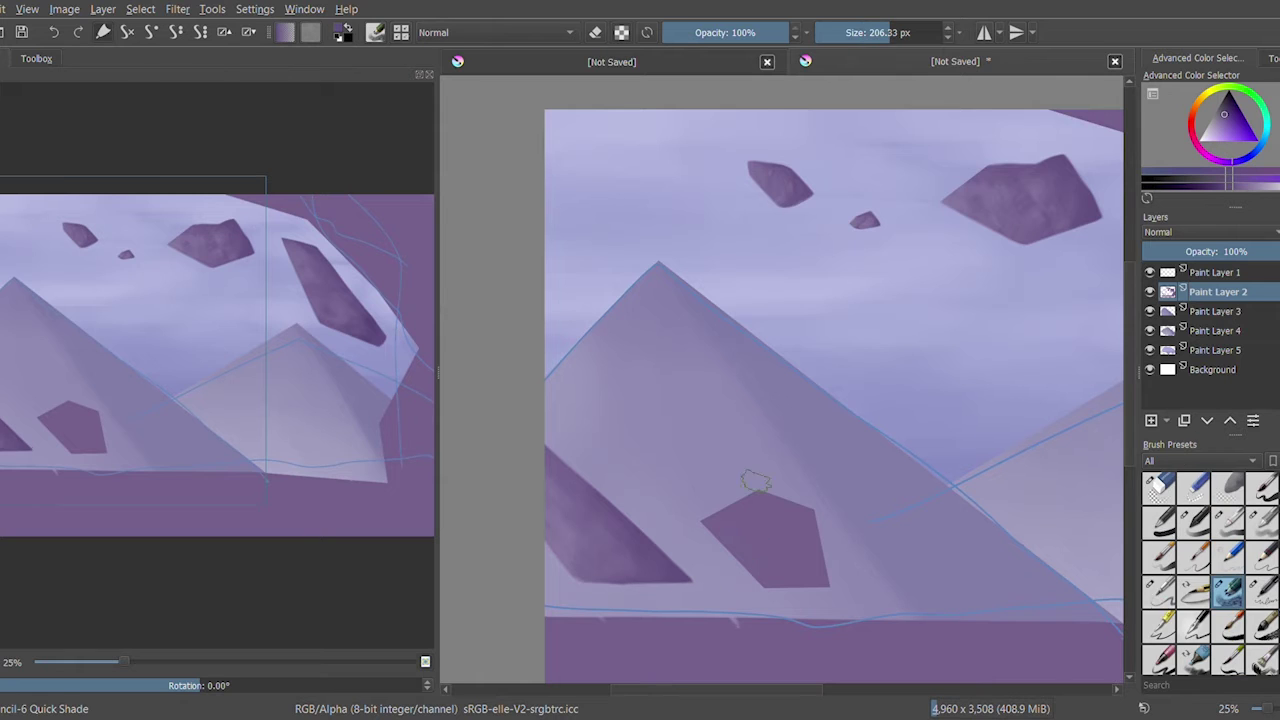
Shade the five-sided rock in front of the large mountain with sampled purples using Pencil-6 Quick Shade at about 206 px
click(245, 259)
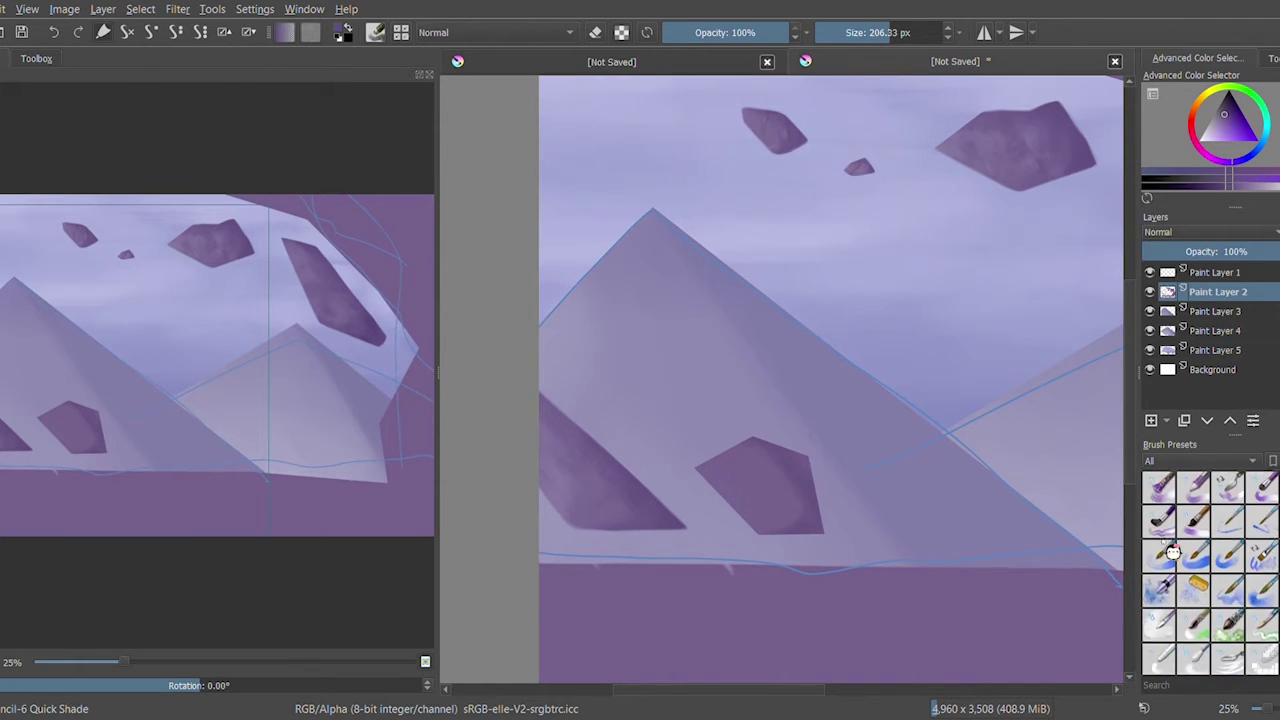
ctrl+click(745, 485)
ctrl+click(765, 455)
drag(765, 455, 813, 532)
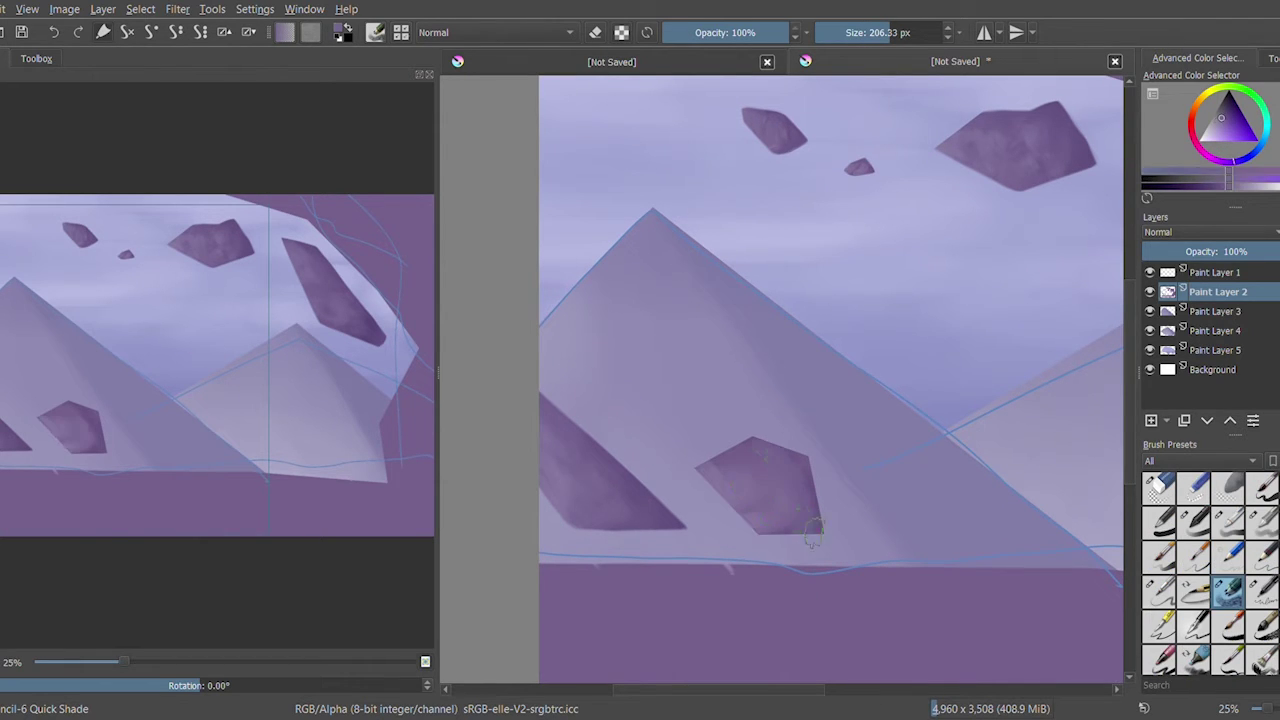
ctrl+click(722, 482)
ctrl+click(767, 430)
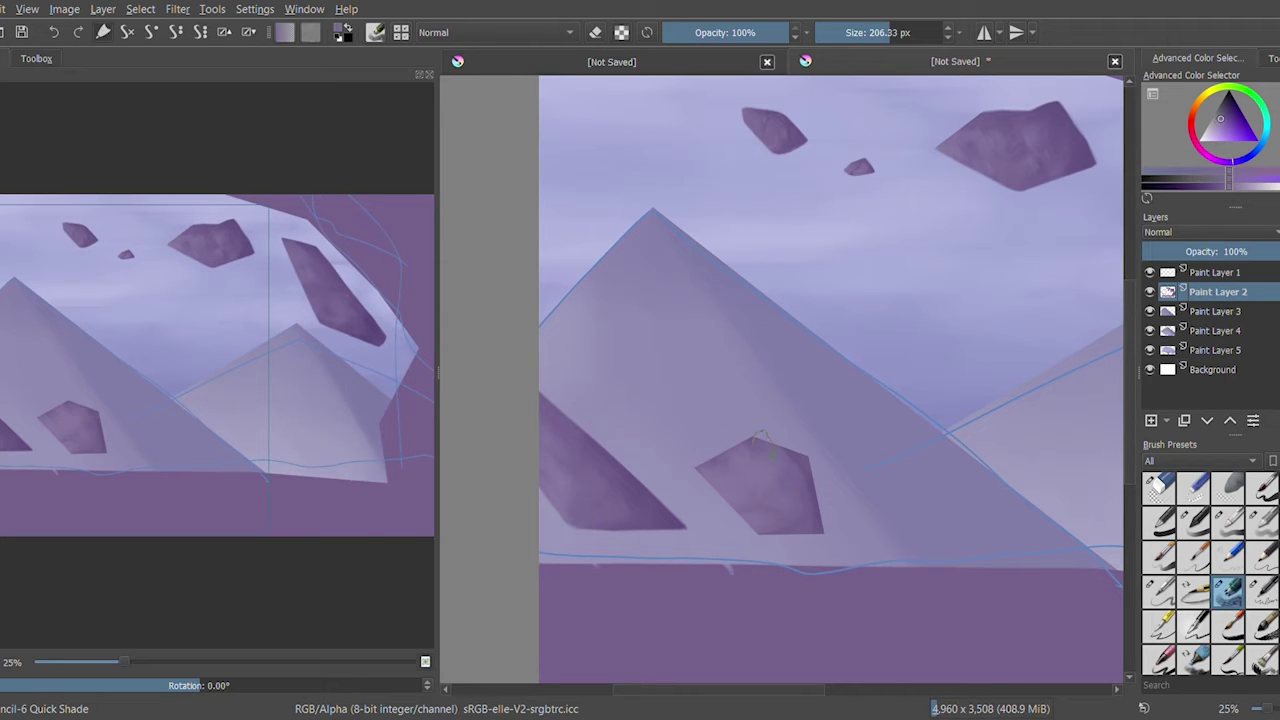
Blend the five-sided rock's light and dark areas with sampled tones using Pencil-4 Soft at about 422 px
ctrl+click(668, 506)
key(/)
ctrl+click(815, 497)
drag(815, 497, 780, 524)
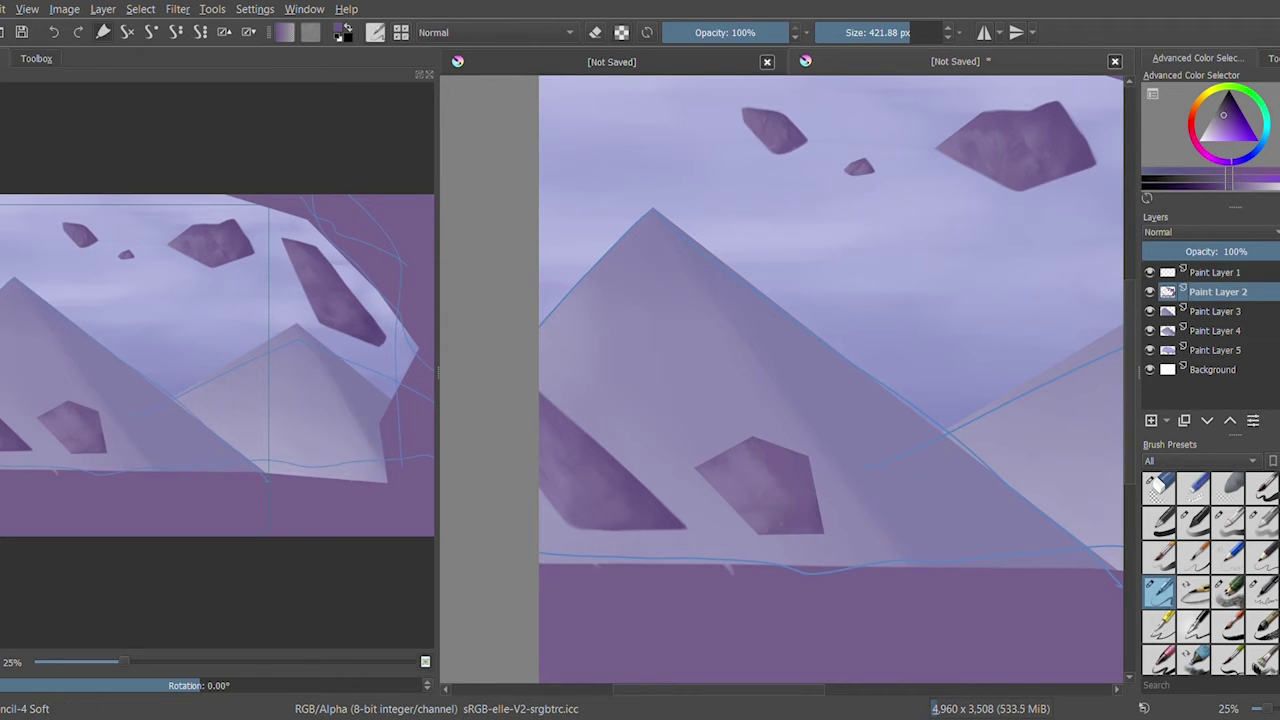
ctrl+click(755, 505)
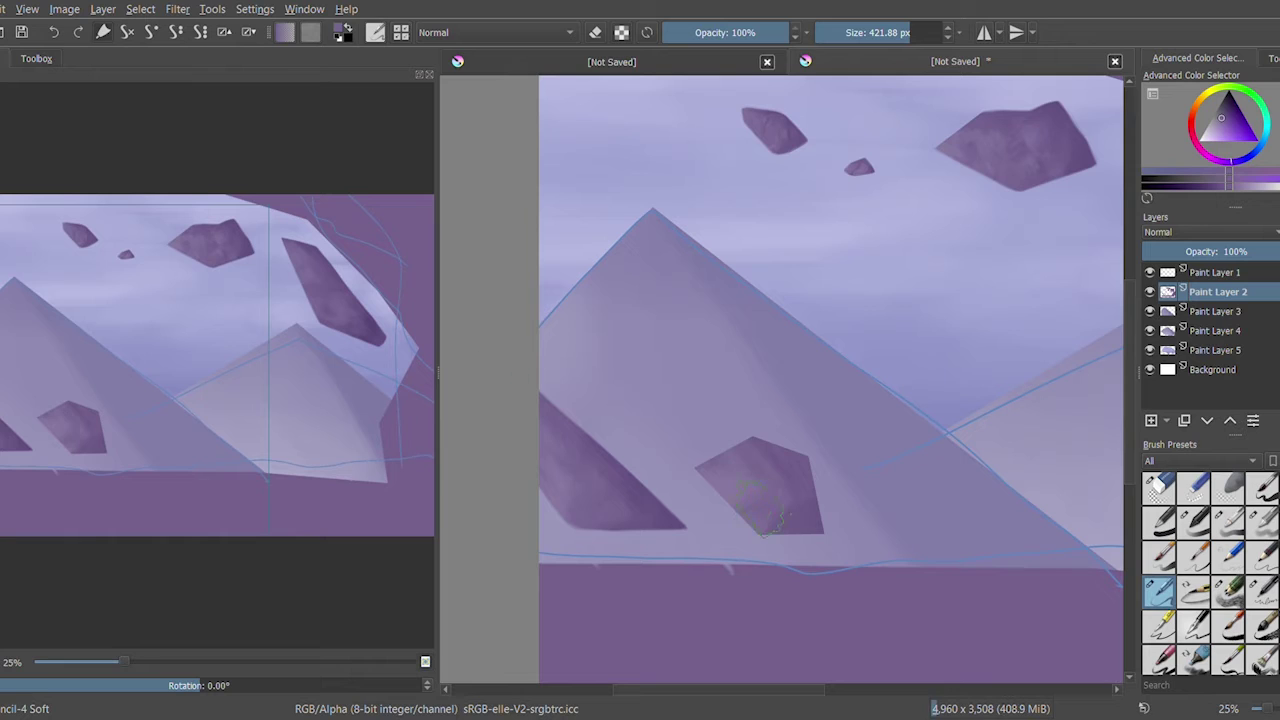
ctrl+click(590, 520)
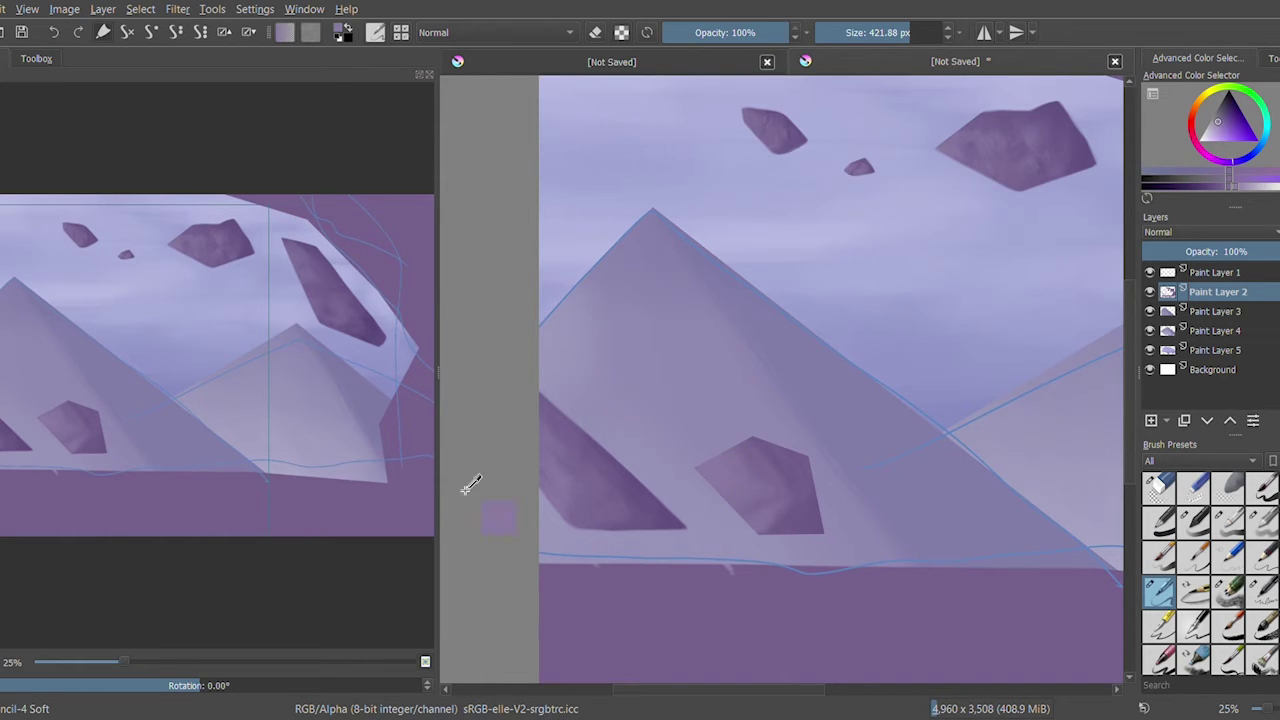
Trim and soften the five-sided rock's outline with Eraser Soft at 60 px
key(e)
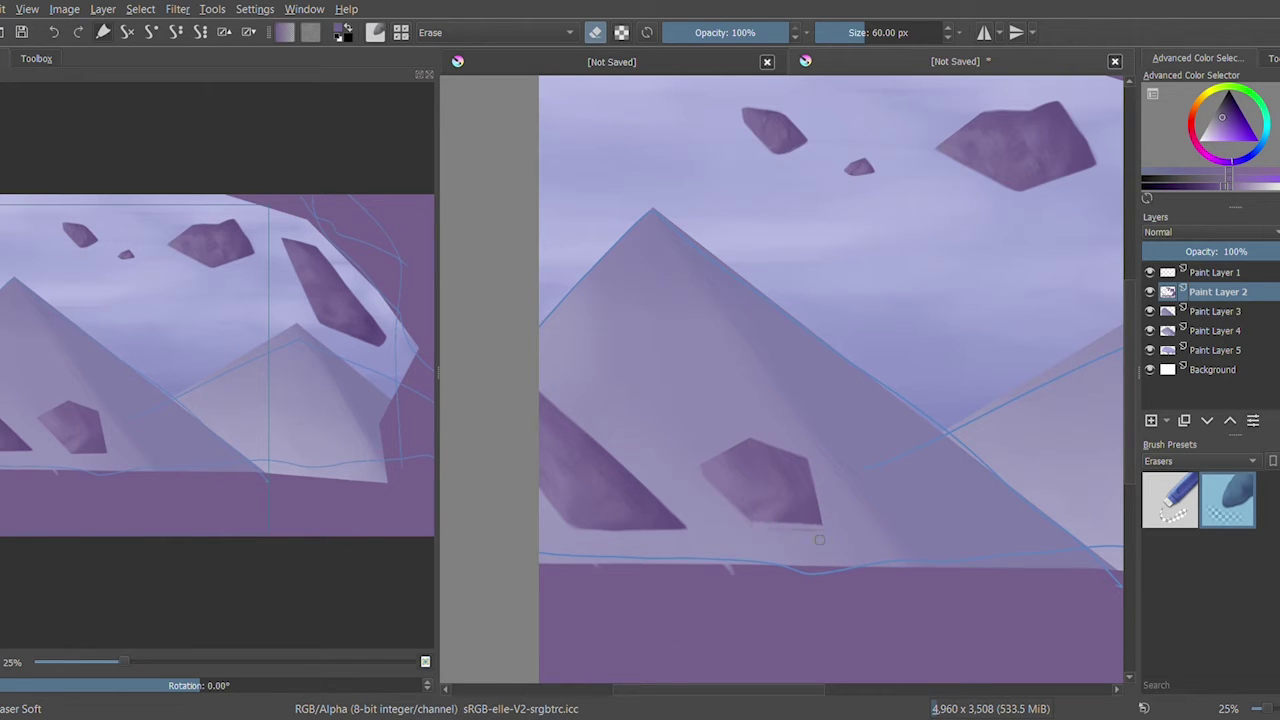
key(e)
scroll(57, 457, up, 3)
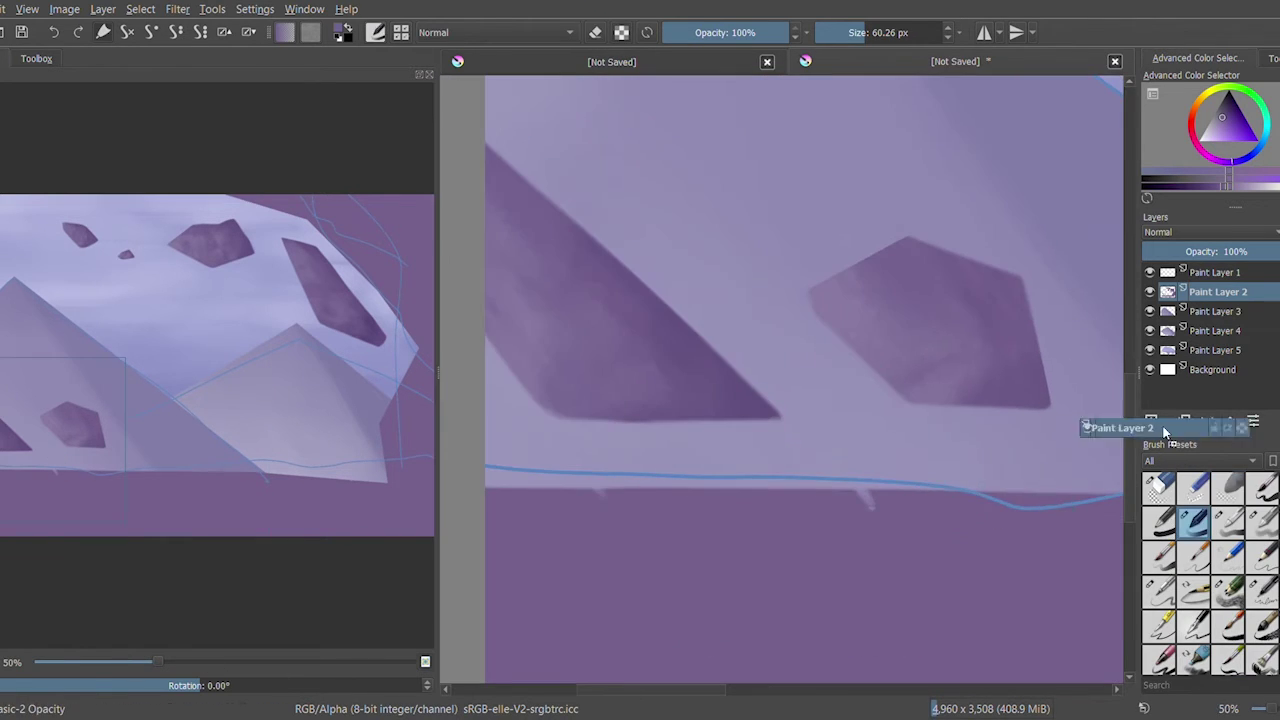
Darken the purple foreground along the canvas's right side on Paint Layer 2 using Pencil-4 Soft at about 839 px
scroll(203, 497, down, 3)
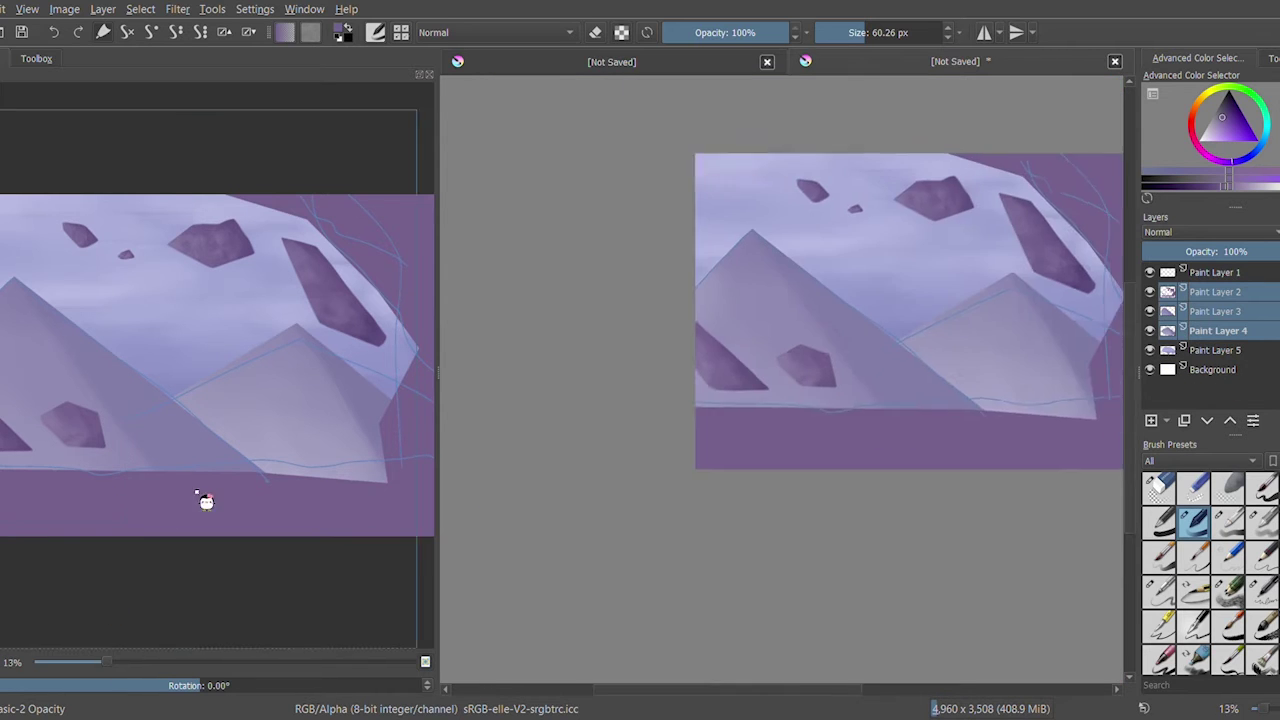
mouse_move(105, 662)
mouse_down()
mouse_move(126, 662)
mouse_move(100, 662)
mouse_up()
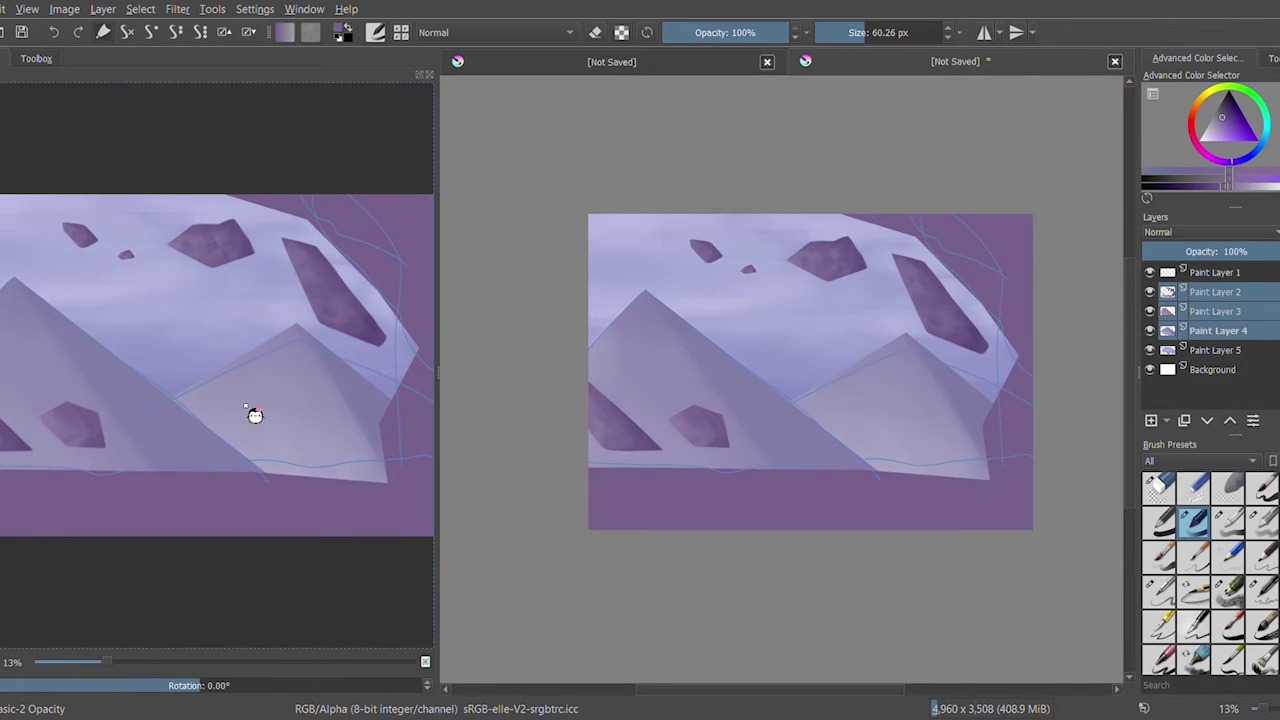
click(1158, 591)
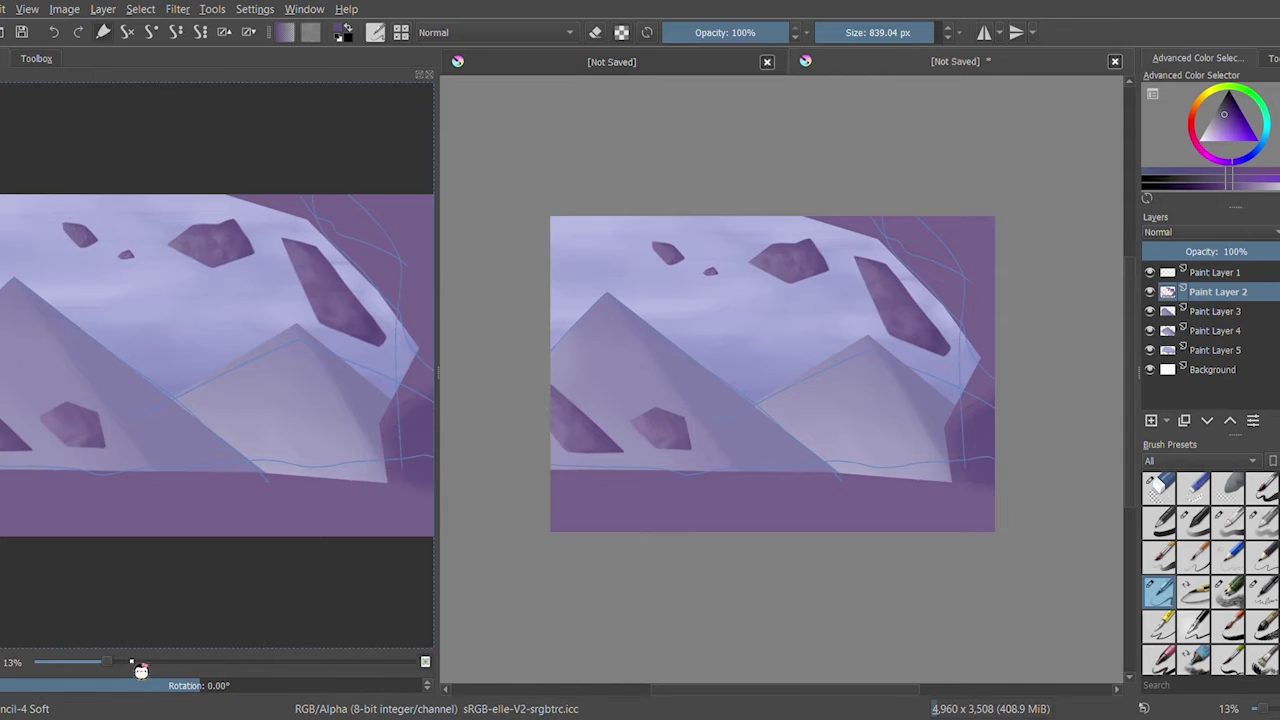
click(135, 664)
scroll(329, 280, up, 1)
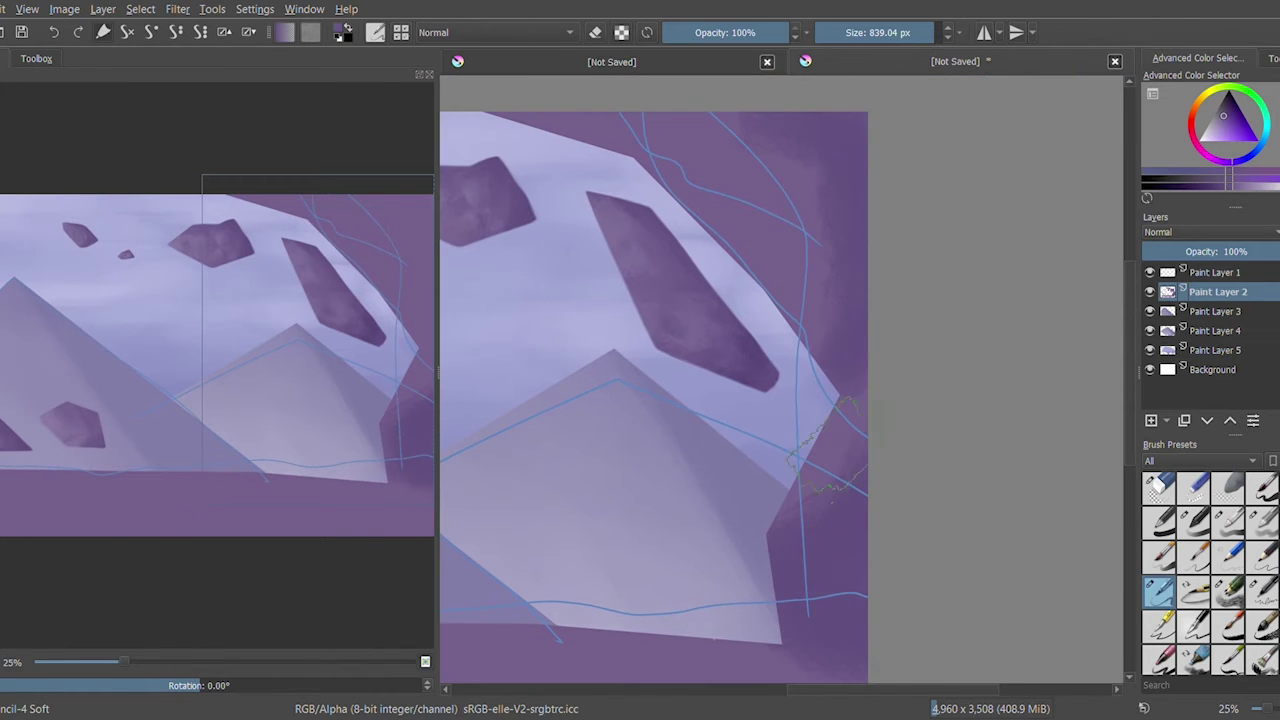
click(1224, 186)
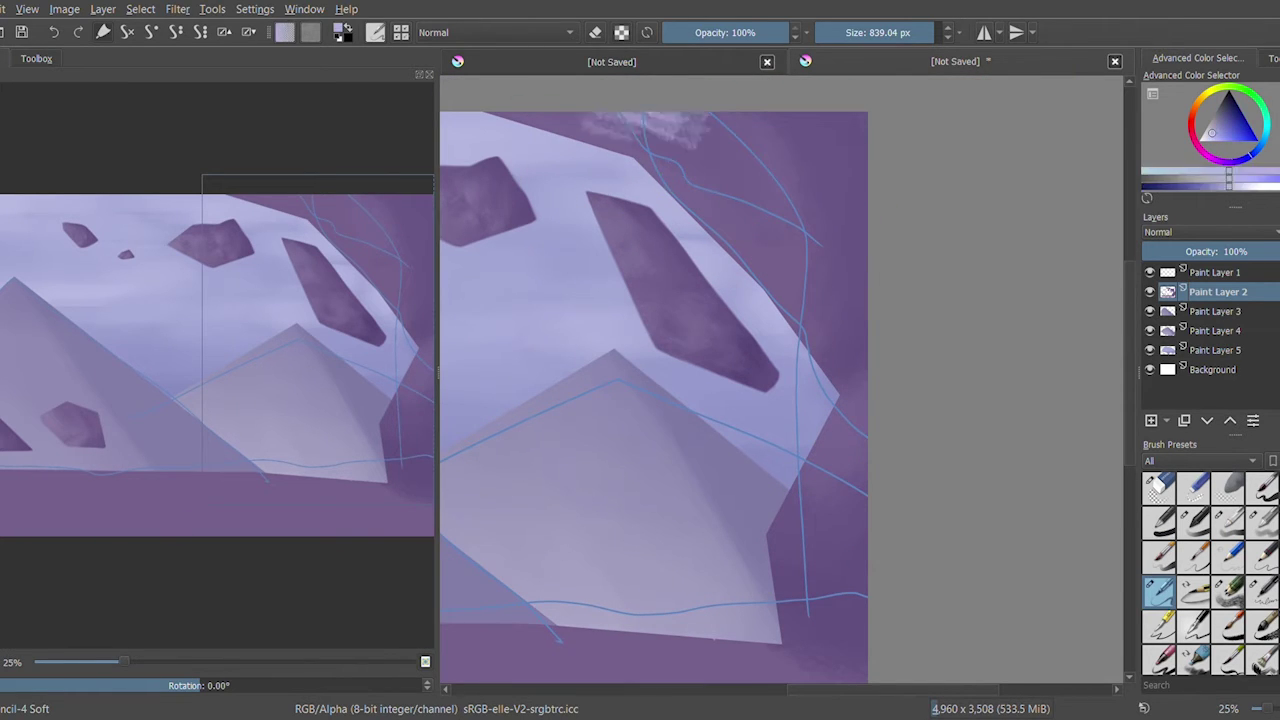
drag(880, 200, 758, 103)
drag(905, 370, 1015, 240)
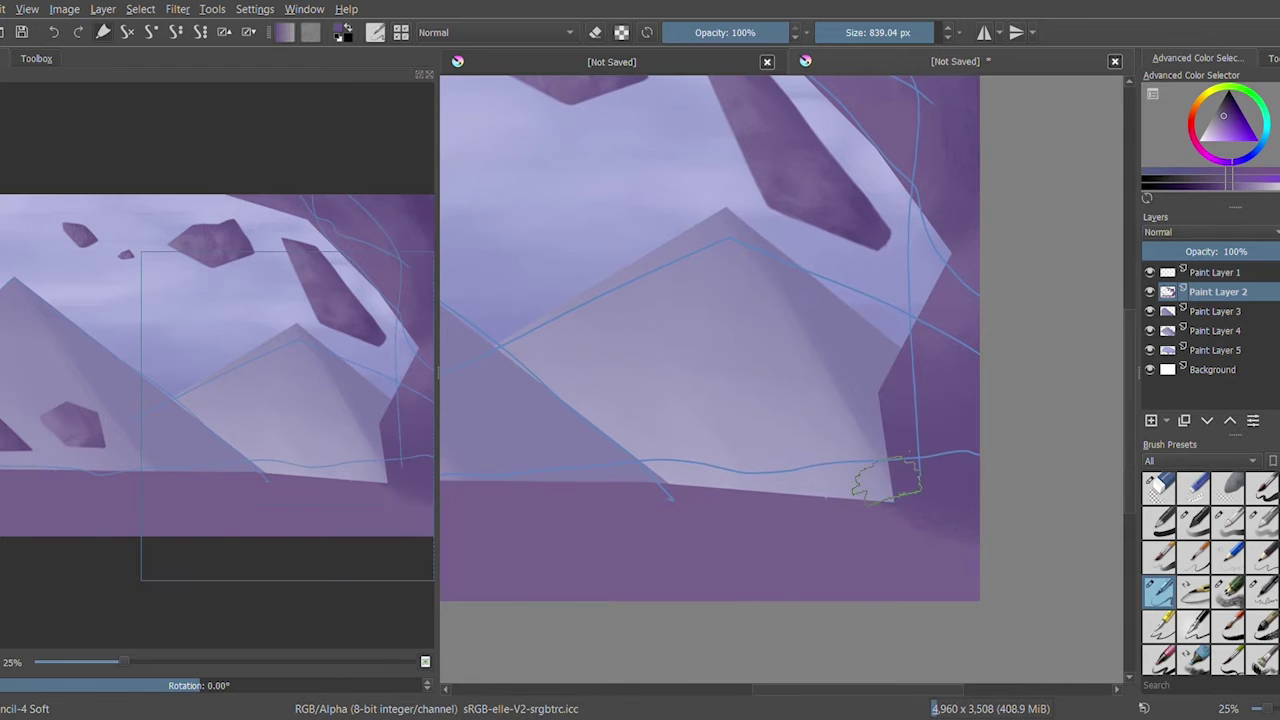
Paint streaky light and dark purple texture across the foreground ground using Pencil-4 Soft at 1,000 px
scroll(612, 432, down, 2)
drag(612, 432, 775, 451)
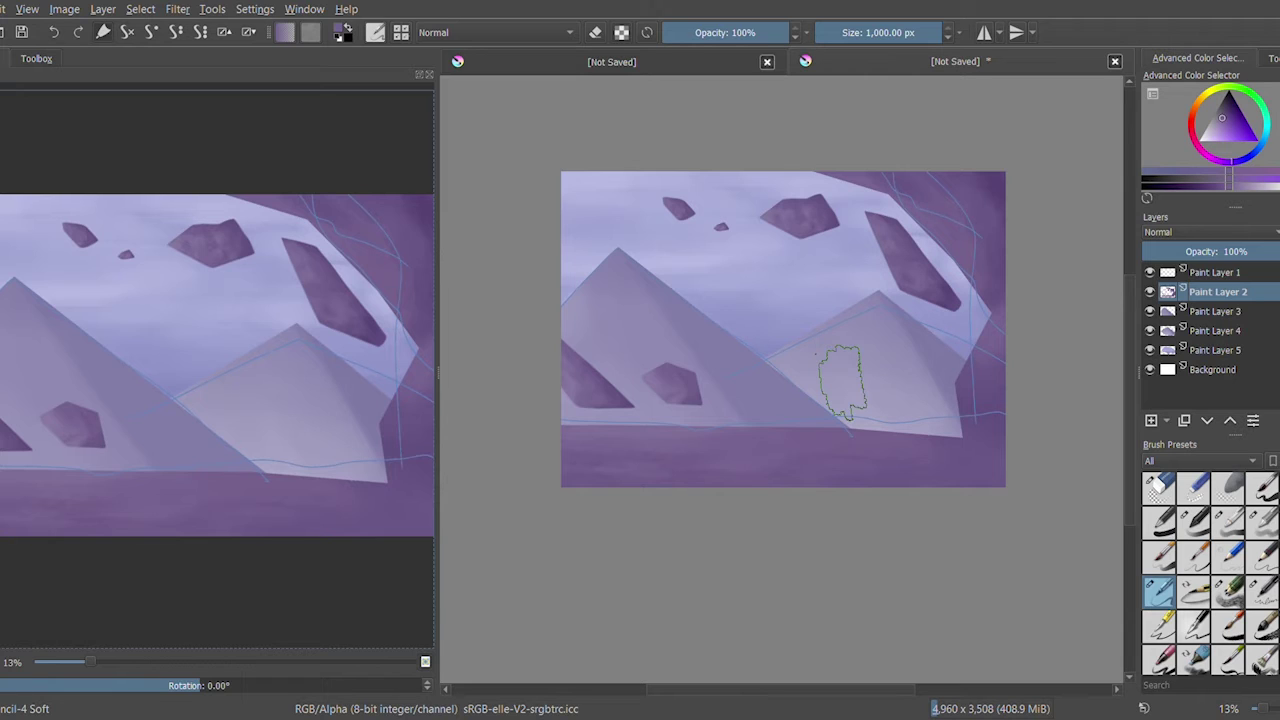
mouse_move(700, 452)
mouse_down()
mouse_move(631, 432)
mouse_move(820, 466)
mouse_move(563, 470)
mouse_up()
key(ctrl+z)
ctrl+click(976, 484)
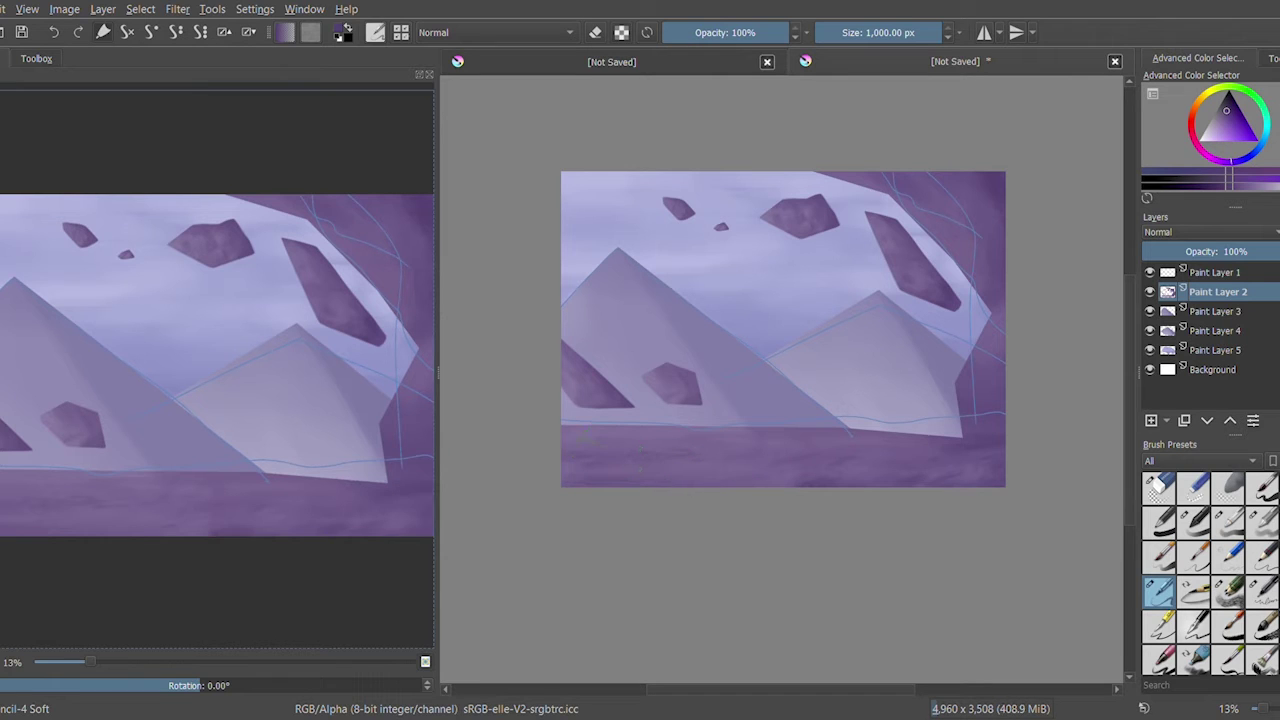
click(1215, 330)
click(1194, 655)
click(1262, 655)
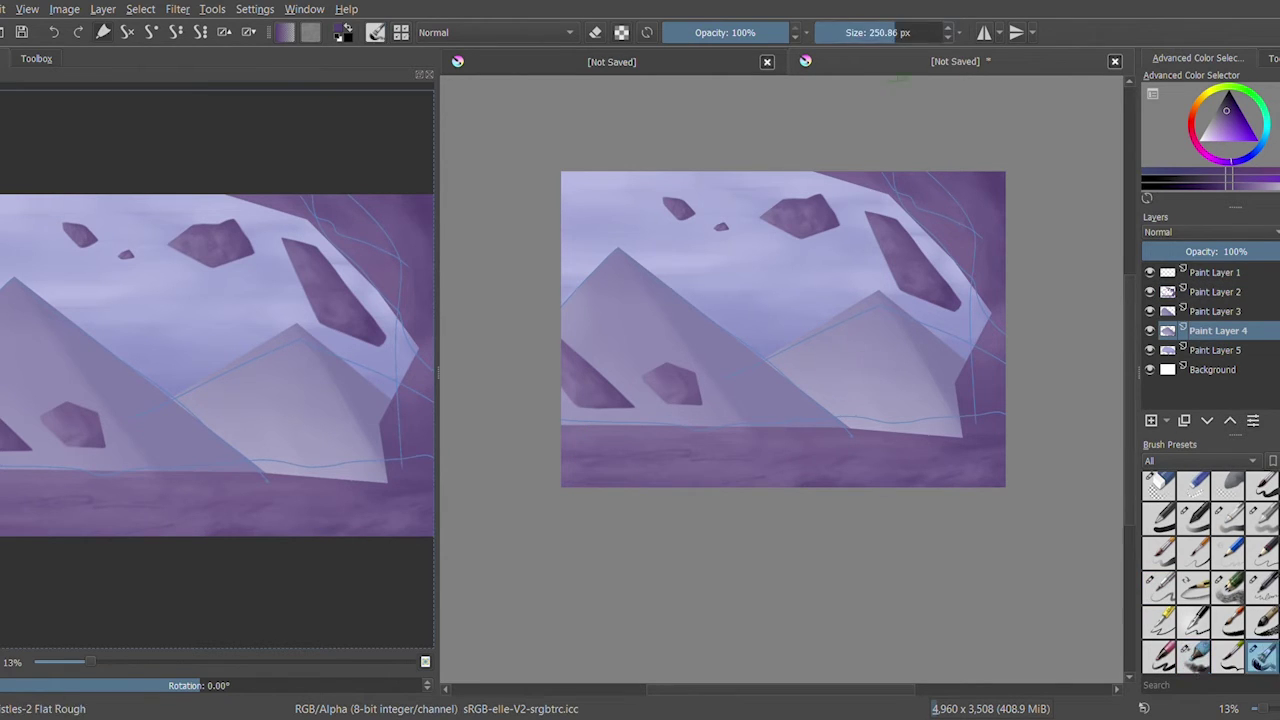
key(/)
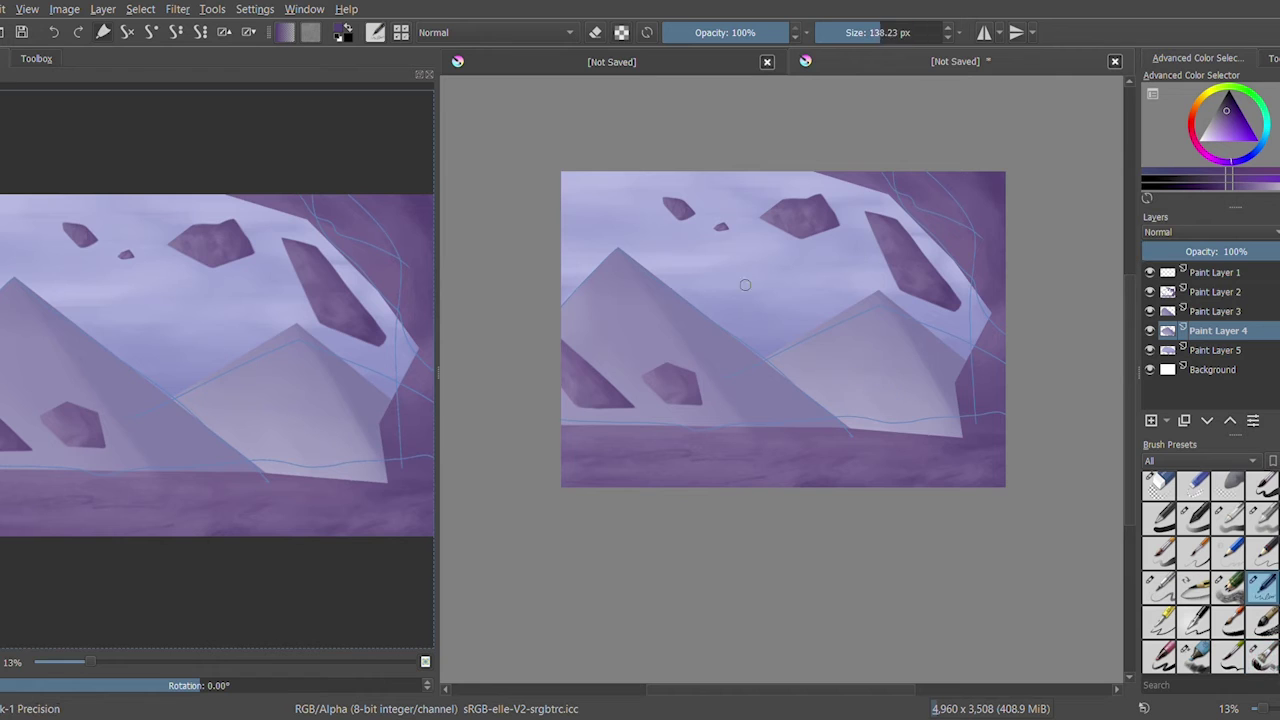
key(.)
key(.)
key(.)
scroll(1230, 470, down, 2)
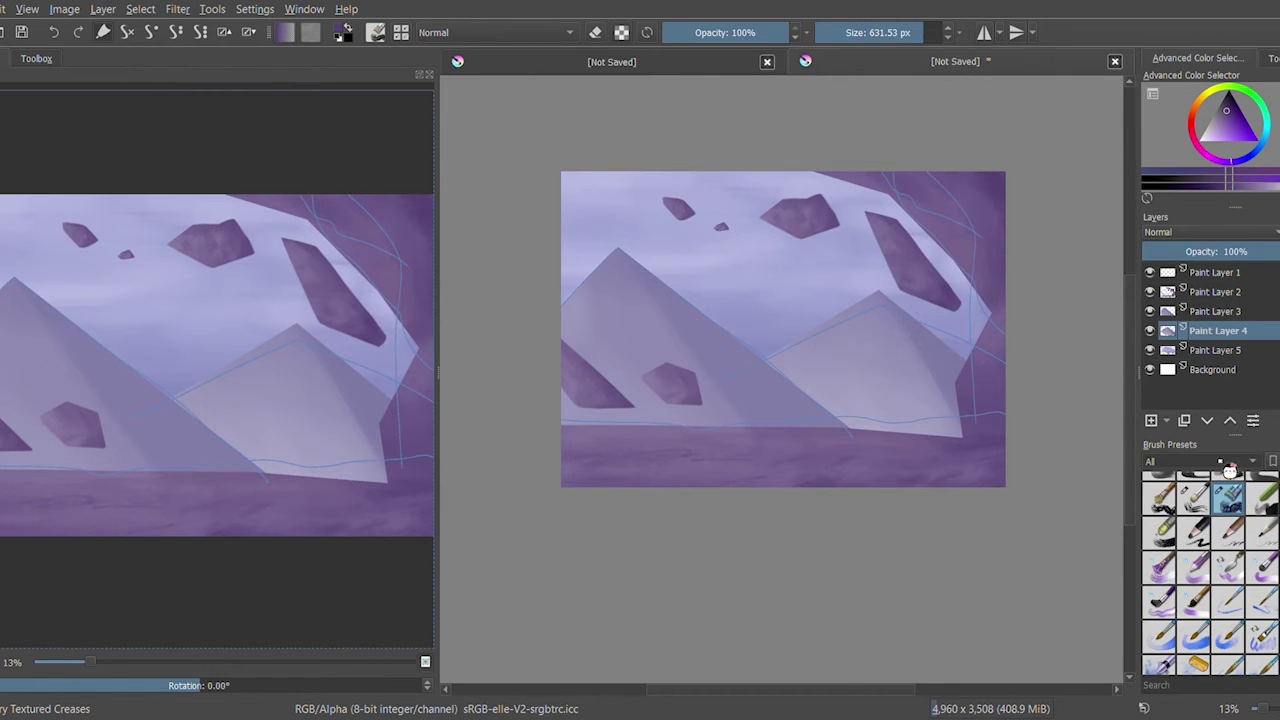
Try texture brushes such as Texture Spines on the right-hand mountain on Paint Layer 4 and undo the trial strokes
click(1240, 461)
click(1262, 518)
drag(845, 355, 900, 395)
key(ctrl+z)
click(1192, 553)
drag(830, 340, 880, 395)
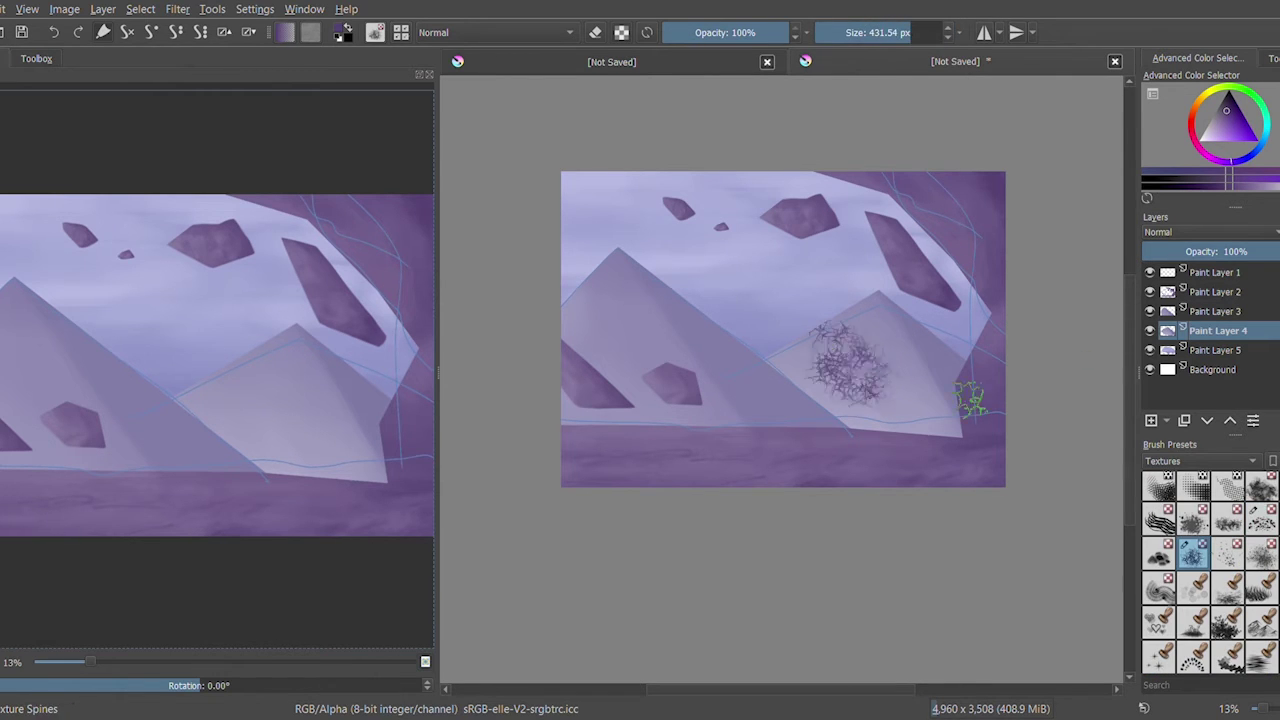
key(ctrl+z)
click(1262, 518)
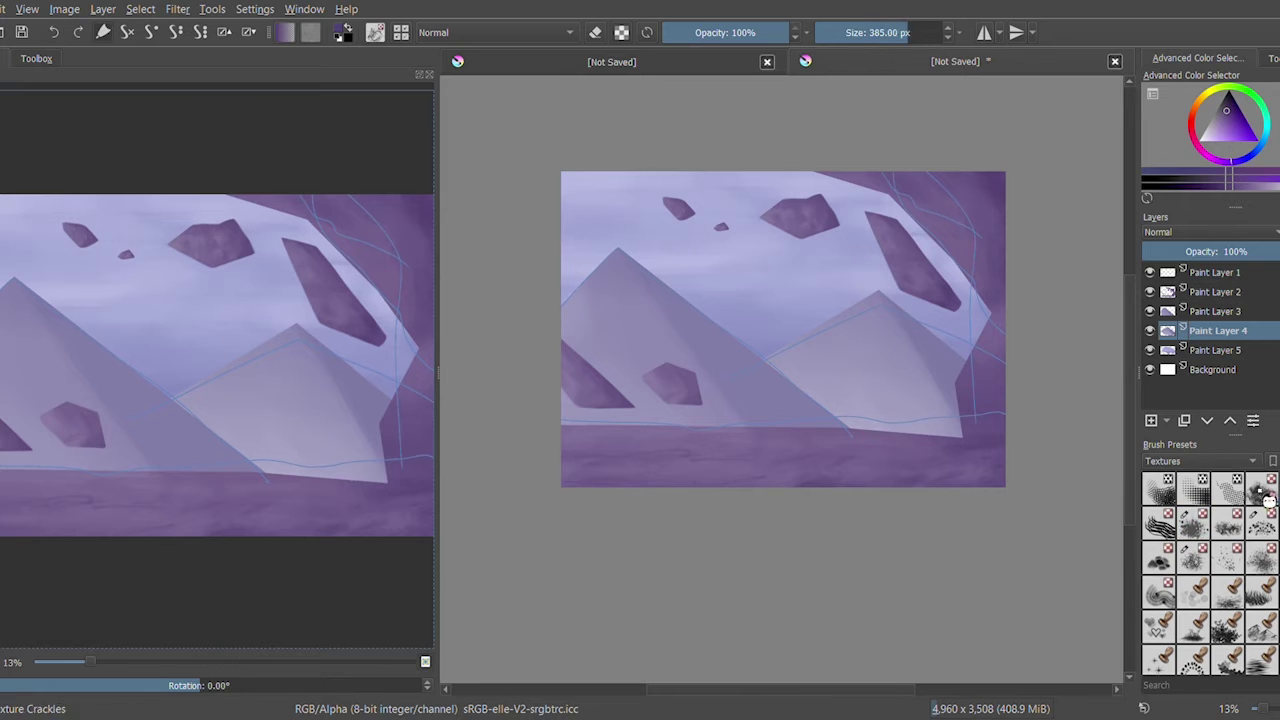
click(1158, 658)
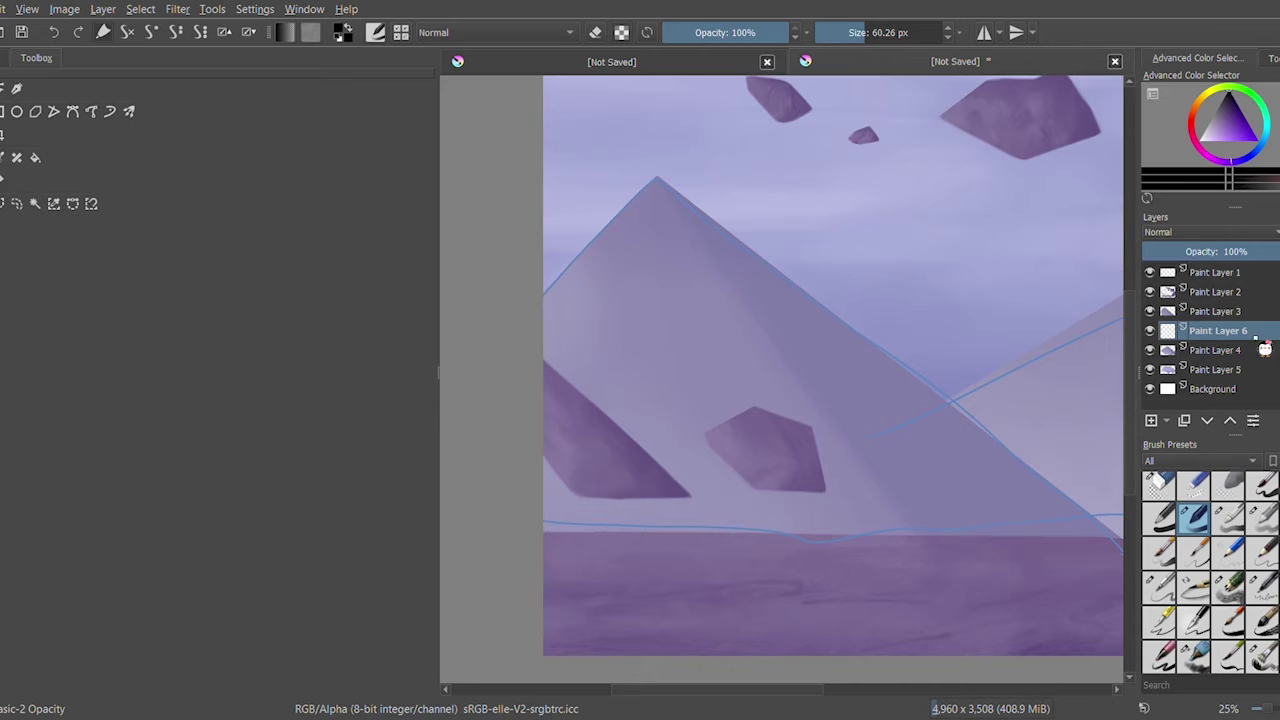
Move Paint Layer 6 above all layers and paint seven nearly horizontal black guide lines across the left mountain using Basic-2 Opacity at 60.26 px
drag(1265, 349, 1215, 272)
drag(543, 264, 784, 271)
drag(543, 360, 857, 371)
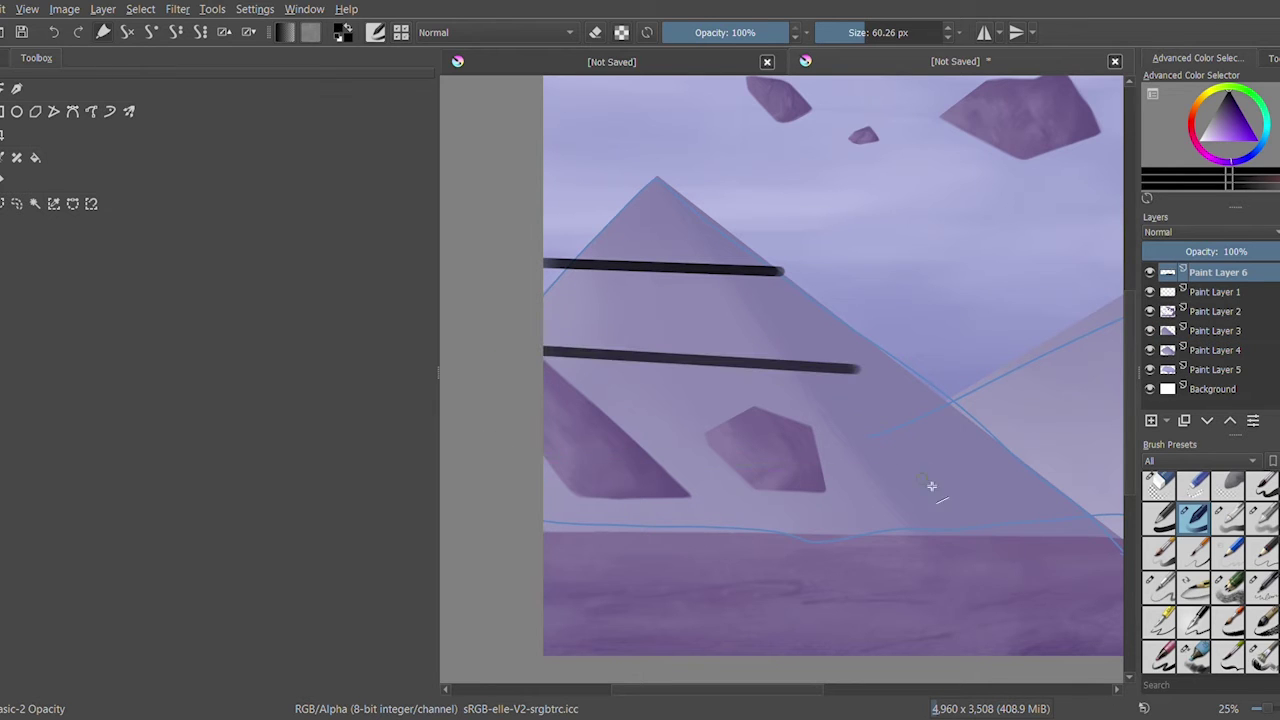
drag(543, 458, 925, 474)
drag(543, 407, 957, 424)
drag(543, 305, 863, 318)
drag(568, 220, 742, 221)
drag(543, 512, 1026, 527)
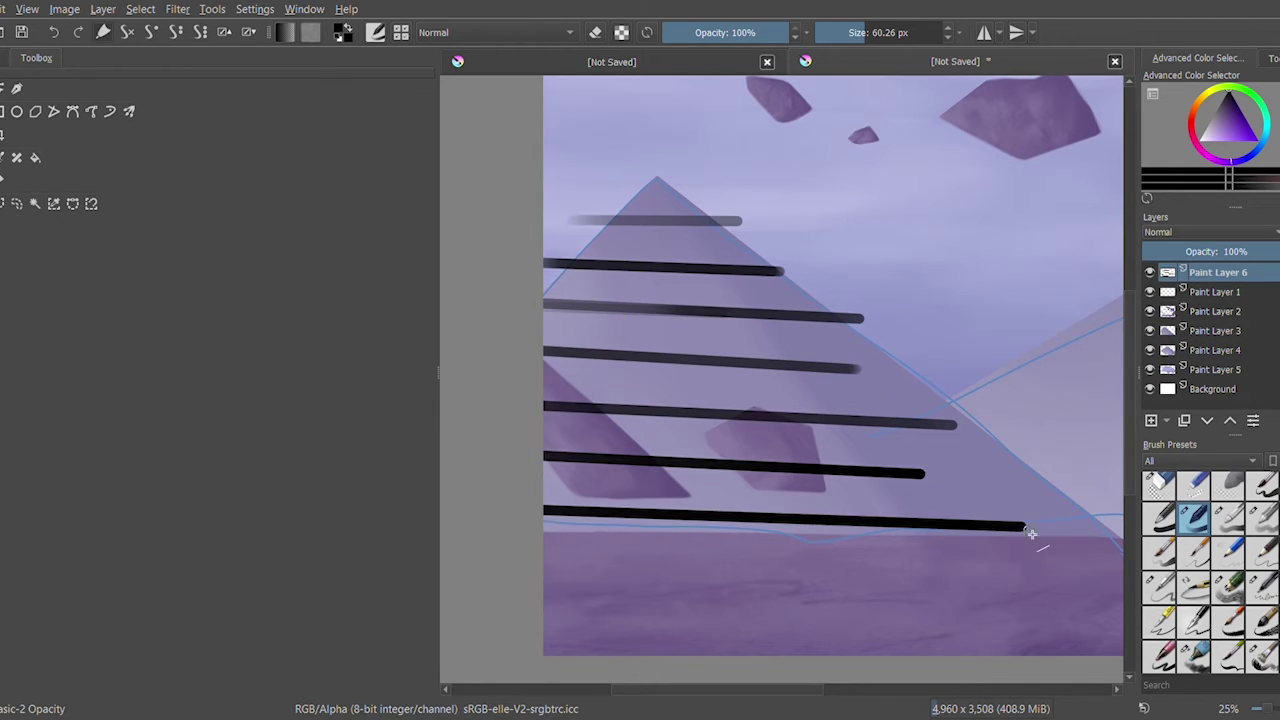
Add a paint layer directly above Paint Layer 3 and lower the opacity of the guide lines on Paint Layer 6
click(1215, 349)
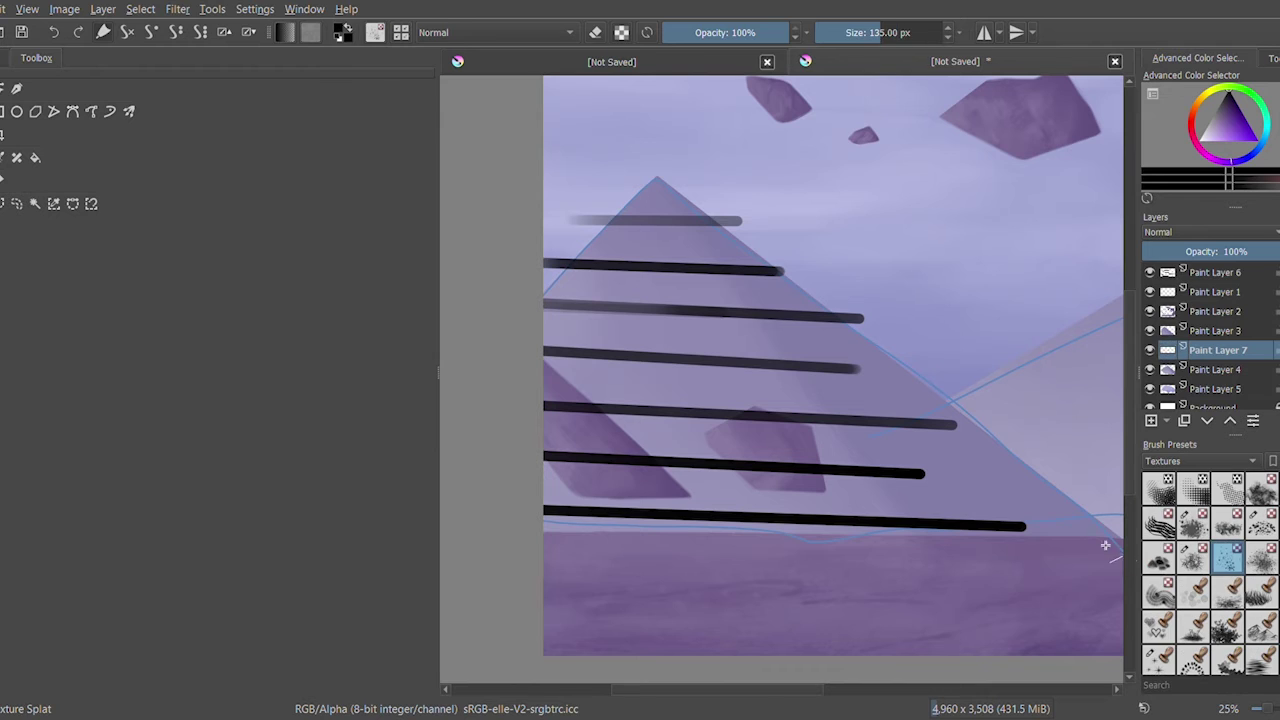
key(slash)
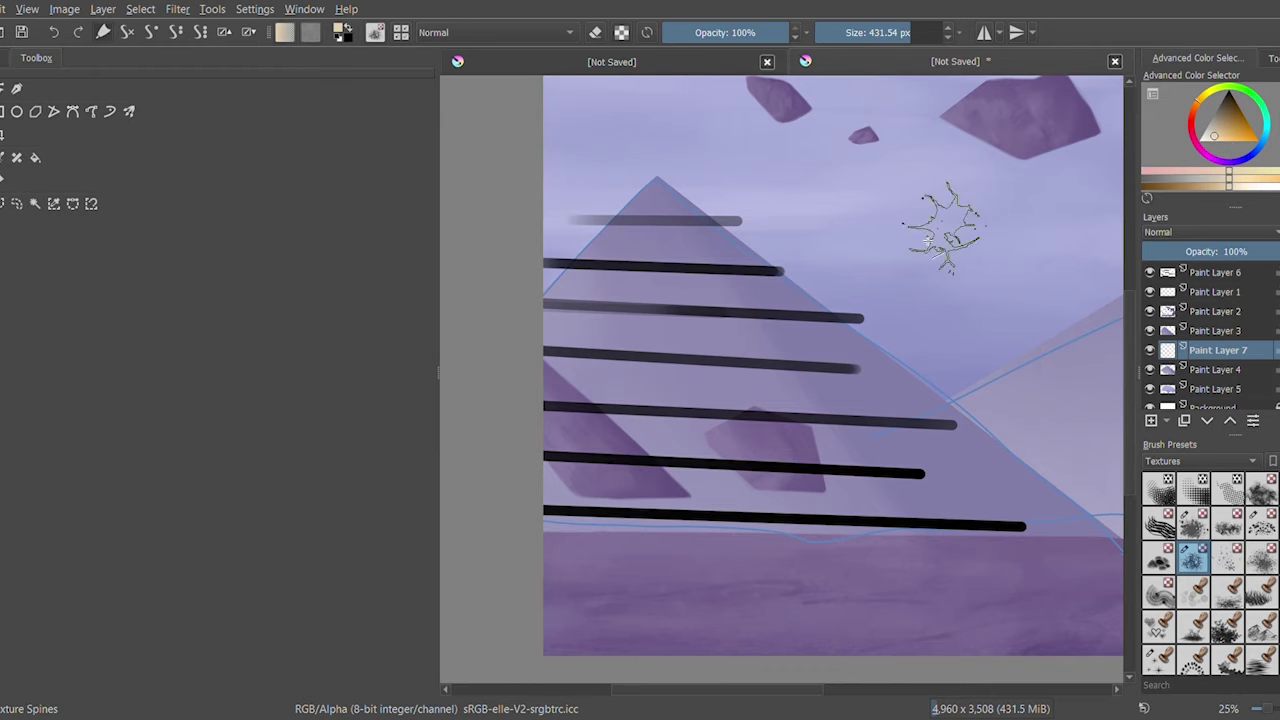
key(ctrl+Page_Up)
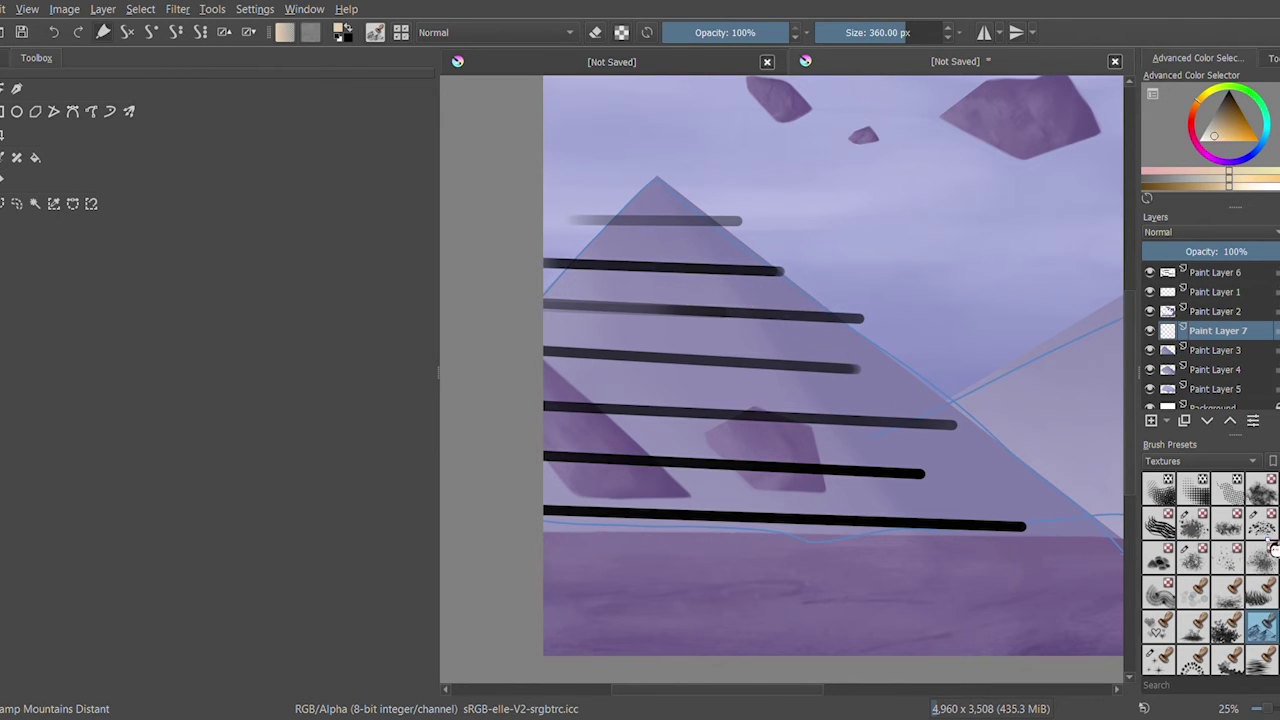
key(slash)
click(1215, 272)
drag(1235, 251, 1195, 264)
click(1215, 330)
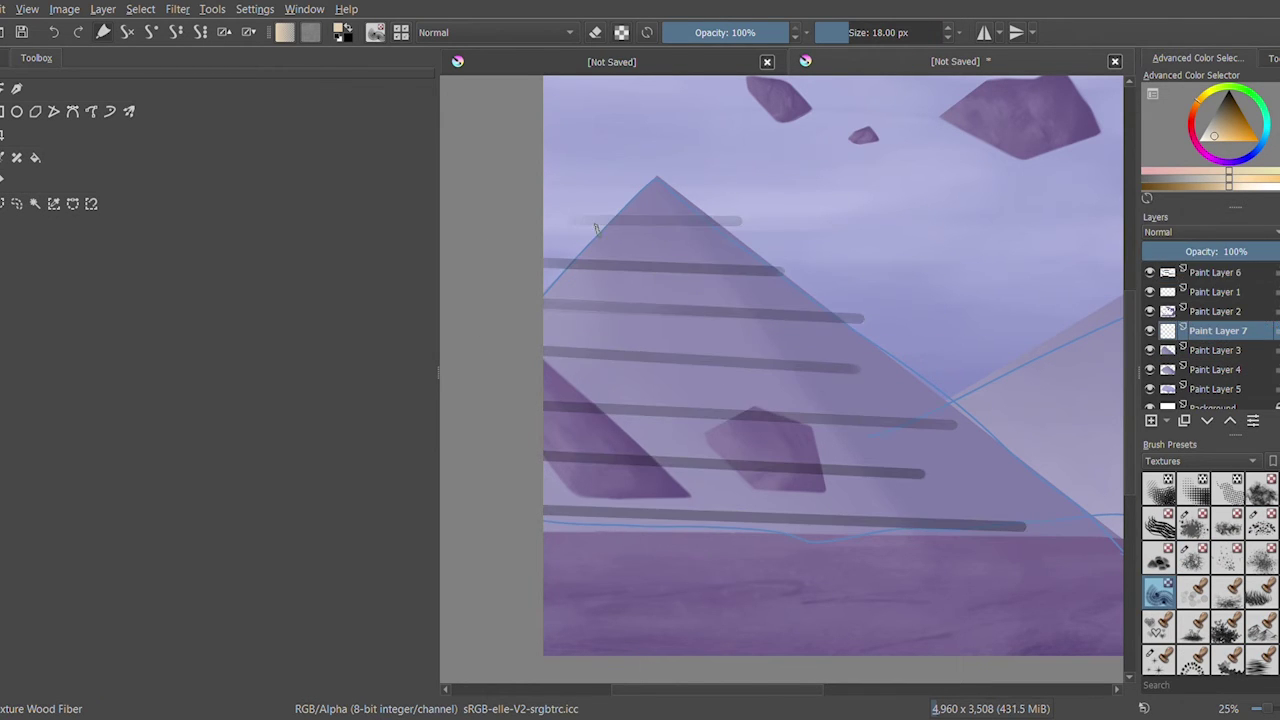
Outline the left mountain's lit face with a polygonal selection from its peak to just below its base
click(3, 203)
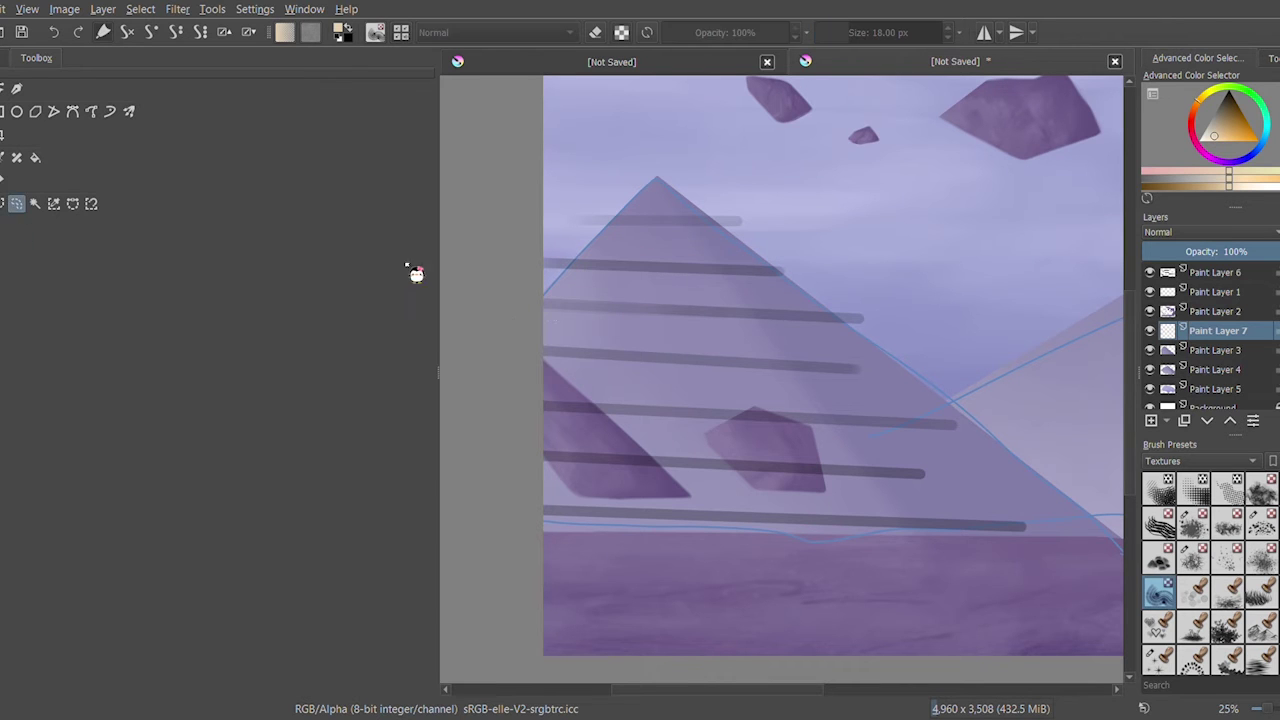
click(932, 550)
click(483, 552)
click(541, 297)
click(657, 180)
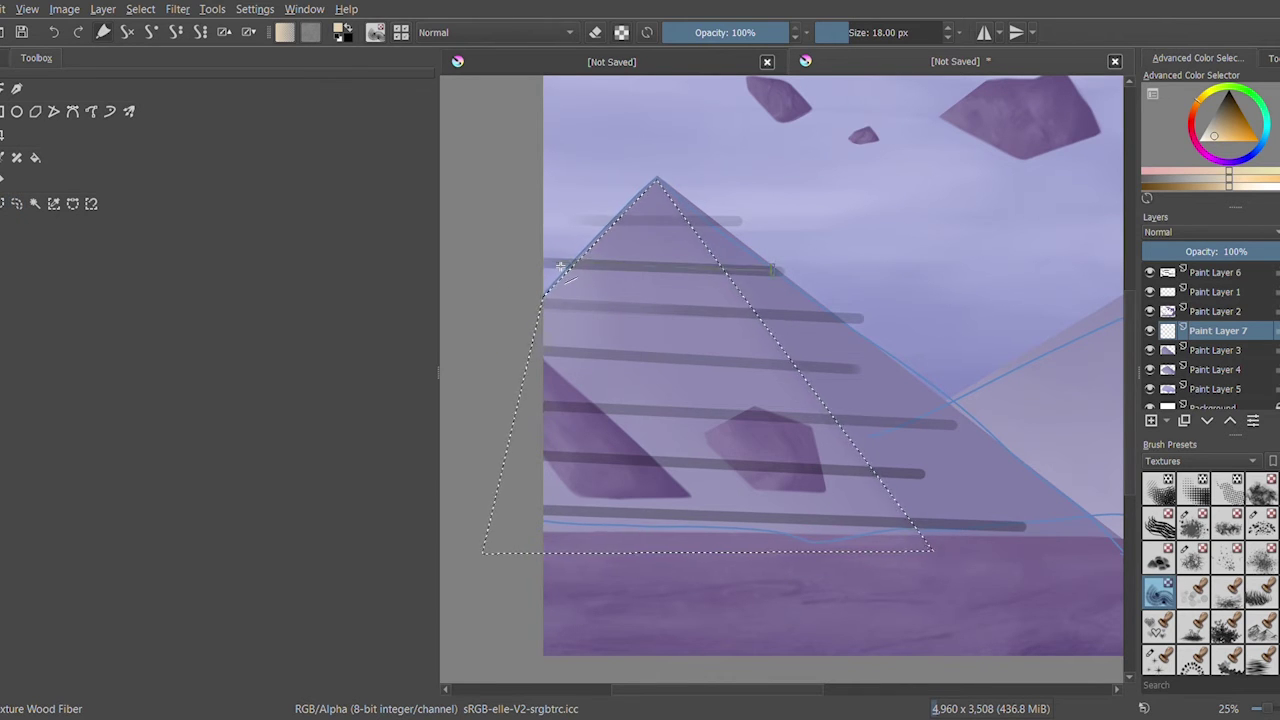
Cover the selected face with horizontal cream streaks on Paint Layer 7 using Texture Wood Fiber at 147.54 px, and clear the selection
key(b)
mouse_move(620, 245)
mouse_down()
mouse_move(548, 285)
mouse_move(538, 512)
mouse_move(686, 314)
mouse_move(660, 470)
mouse_up()
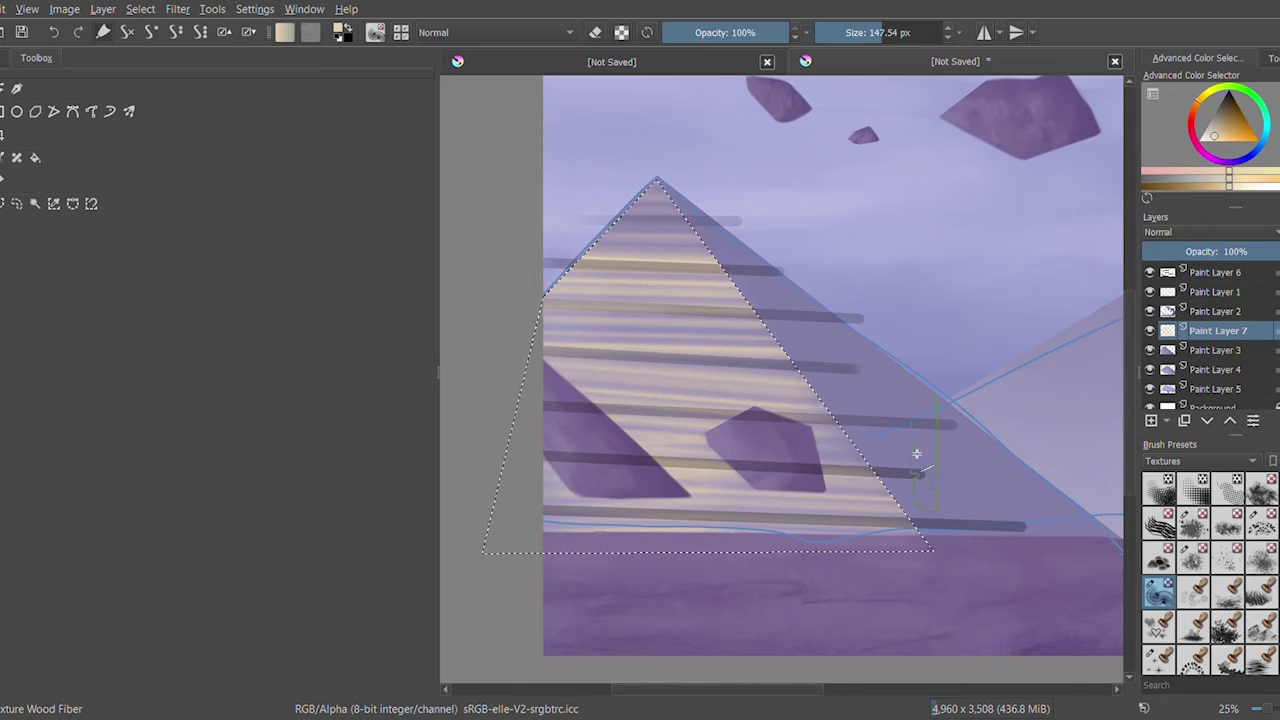
key(ctrl+shift+a)
Fade the cream texture toward the mountain's base and ridge, and erase narrow vertical gaps near the peak using the eraser presets
click(1252, 461)
click(1170, 498)
mouse_move(700, 262)
mouse_down()
mouse_move(728, 229)
mouse_move(600, 290)
mouse_move(860, 500)
mouse_up()
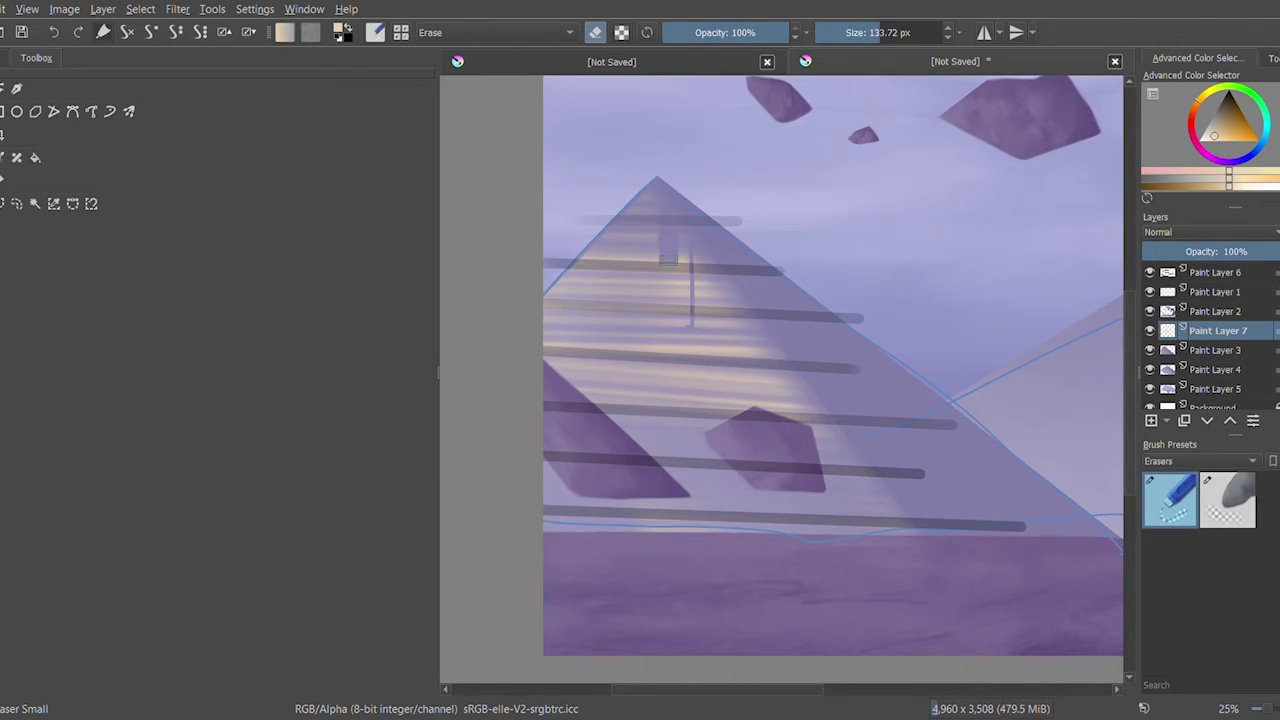
Erase more vertical gaps of varying widths through the middle and lower cream texture with Eraser Small
drag(651, 280, 651, 338)
key(bracketleft)
key(bracketleft)
key(bracketleft)
key(bracketleft)
key(bracketleft)
key(bracketleft)
drag(602, 248, 602, 314)
key(bracketleft)
drag(724, 370, 724, 428)
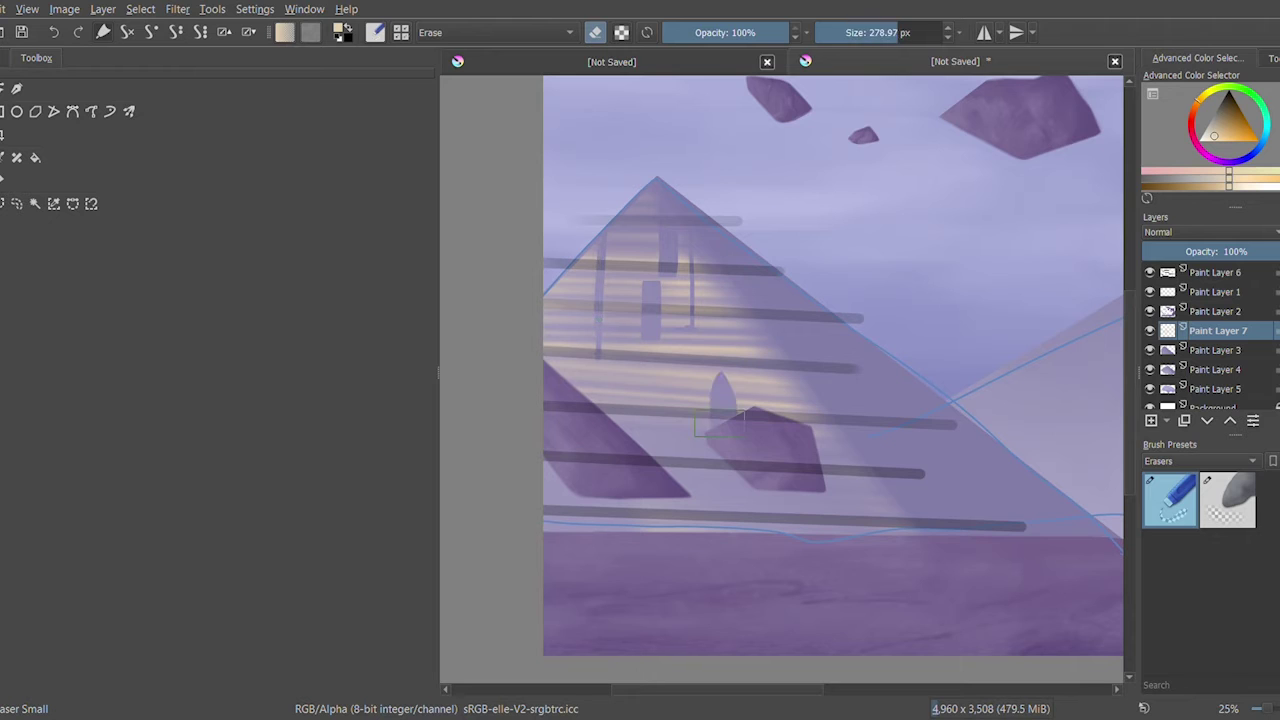
key(bracketleft)
drag(597, 356, 597, 406)
drag(808, 376, 808, 424)
key(bracketleft)
key(bracketleft)
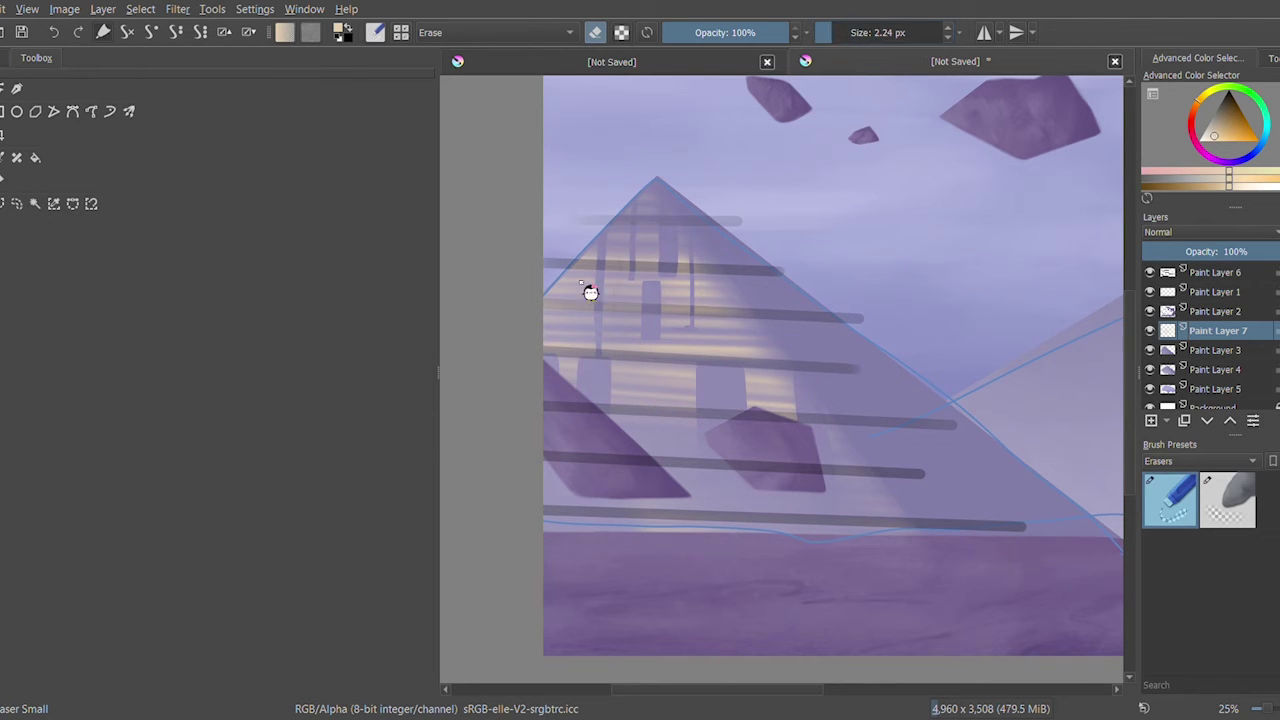
Hide the guide lines on Paint Layer 6 and soften the cream texture on Paint Layer 7 using Eraser Soft at 1,000 px
drag(1275, 251, 1212, 251)
click(1228, 498)
click(1149, 272)
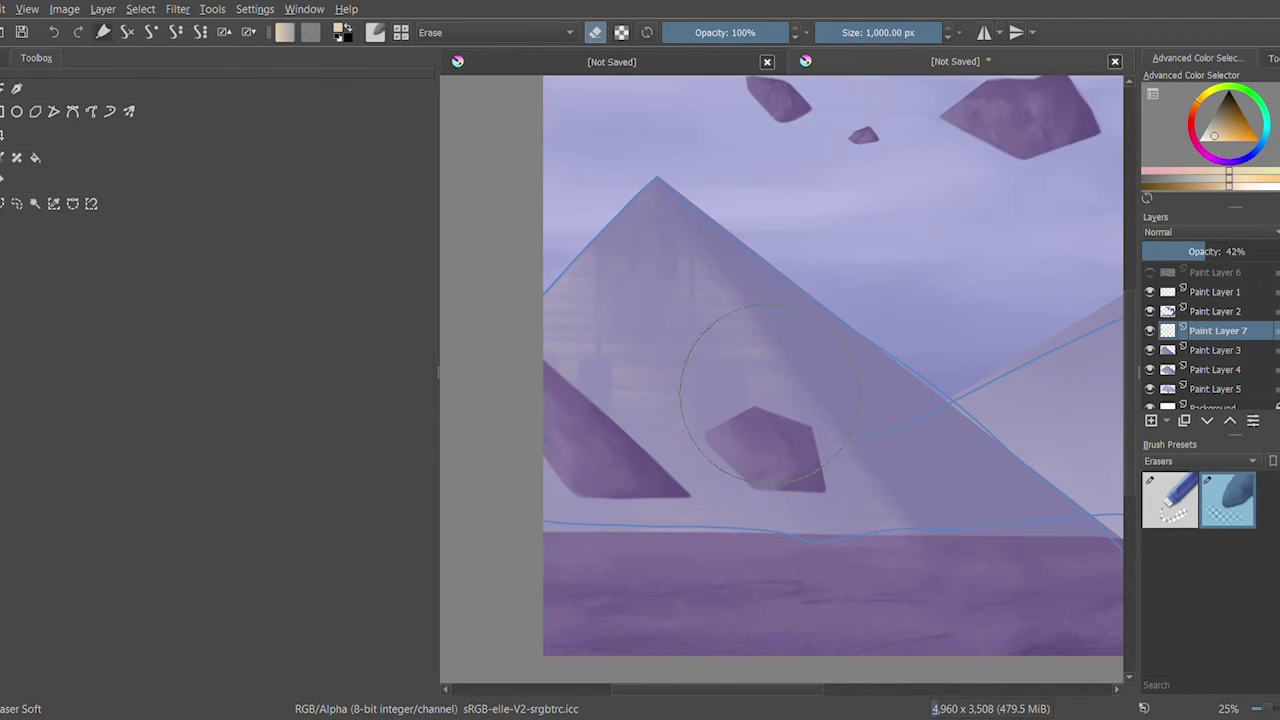
key(ctrl+z)
click(242, 342)
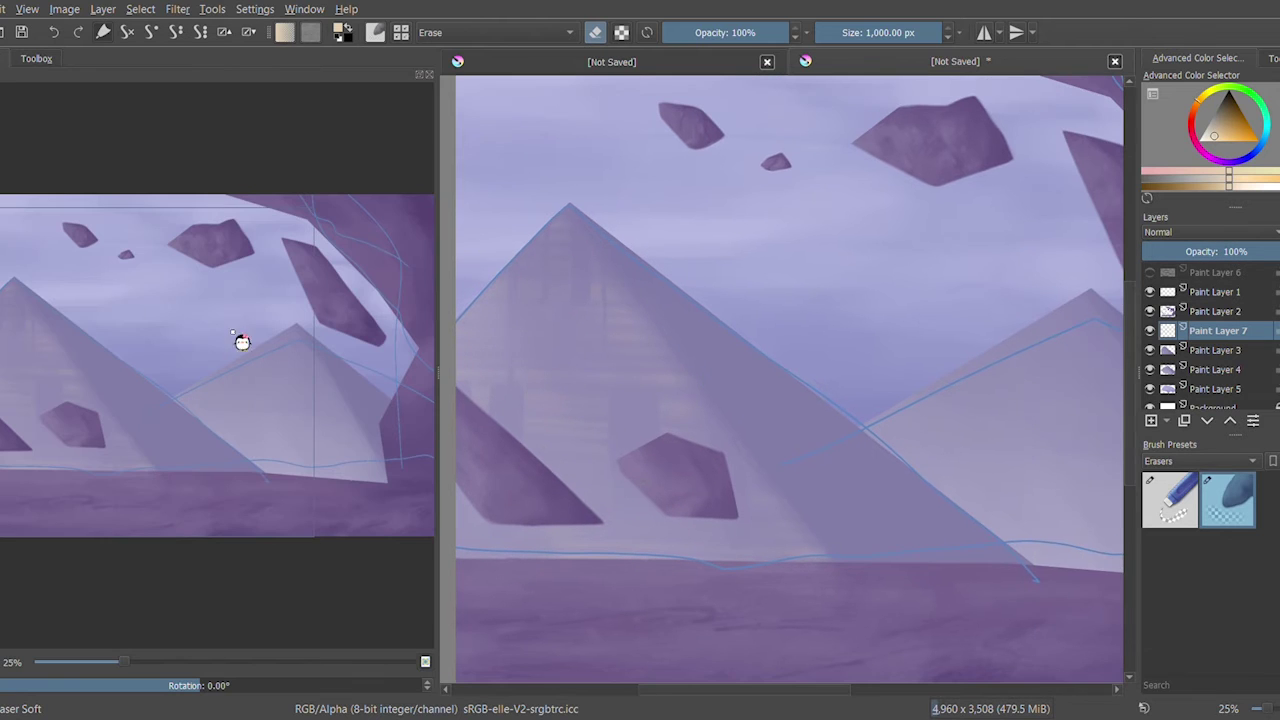
Tint the lit face's streaky texture pale cyan using Airbrush Soft at 1,000 px
key(slash)
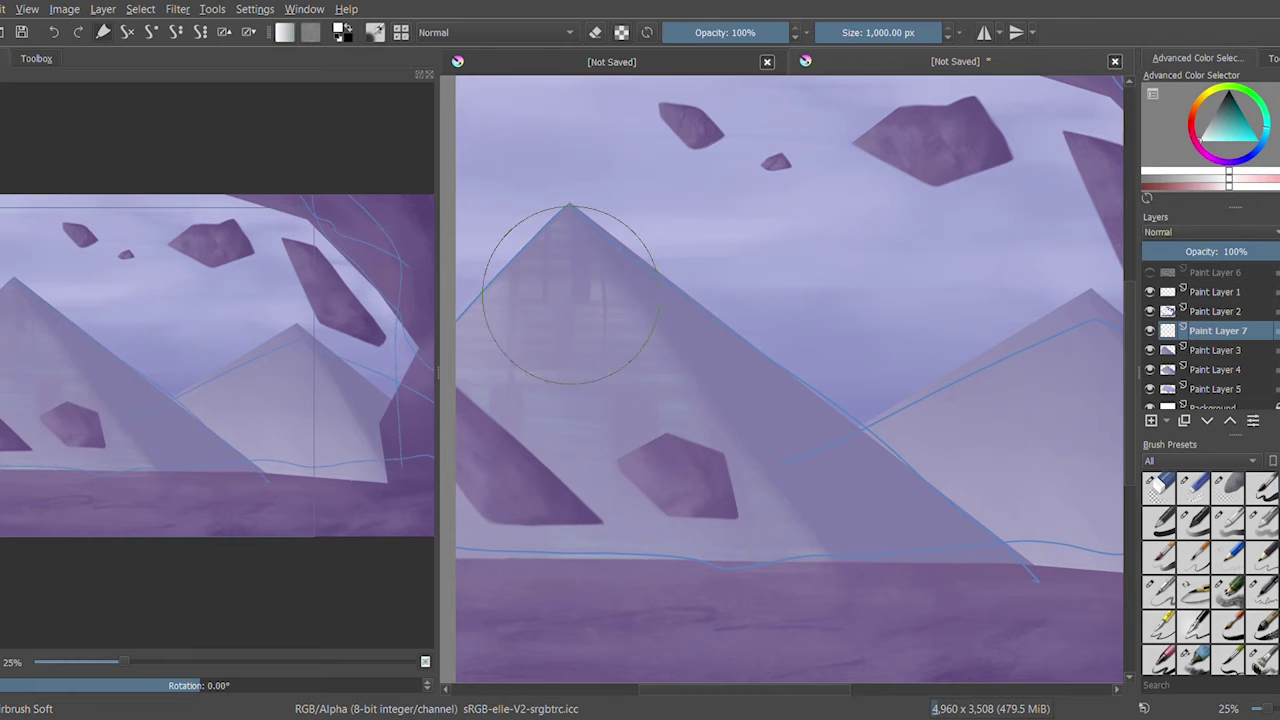
drag(382, 372, 408, 366)
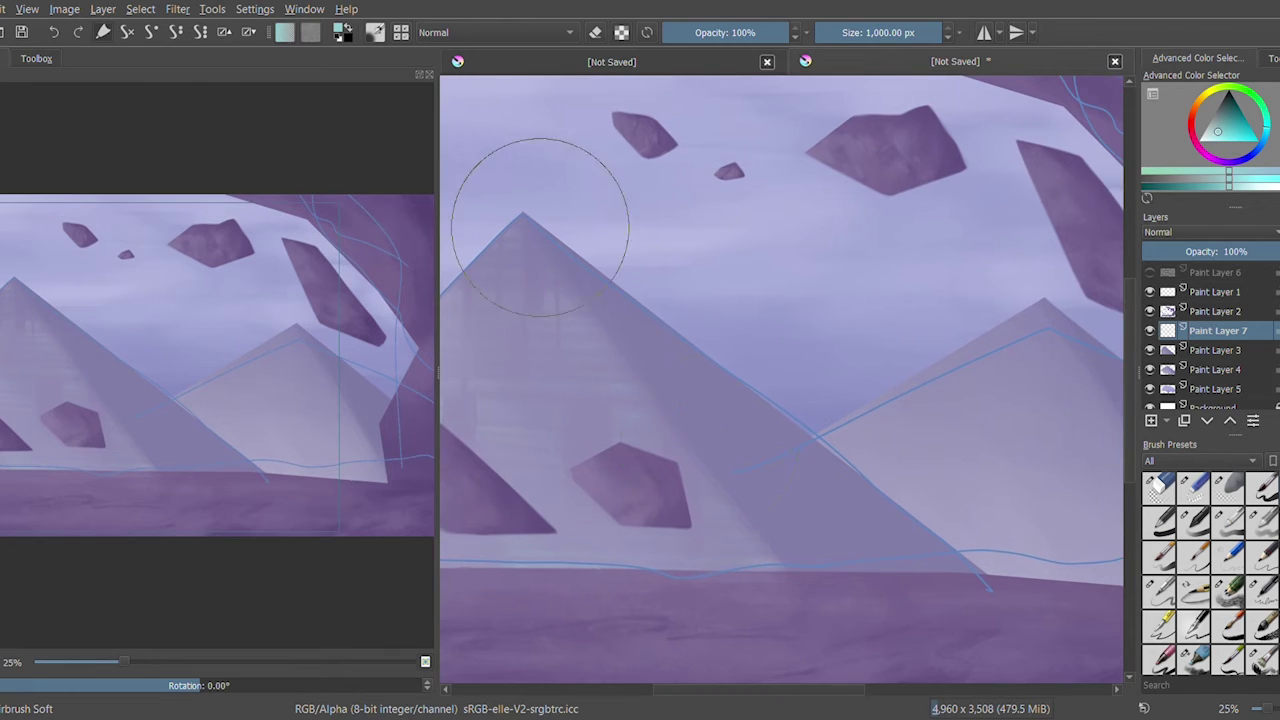
drag(277, 323, 283, 149)
On a new paint layer, select the left mountain's shaded face and fill it with cyan streaks using Texture Wood Fiber at 147.54 px
click(1151, 420)
click(1200, 460)
click(1165, 520)
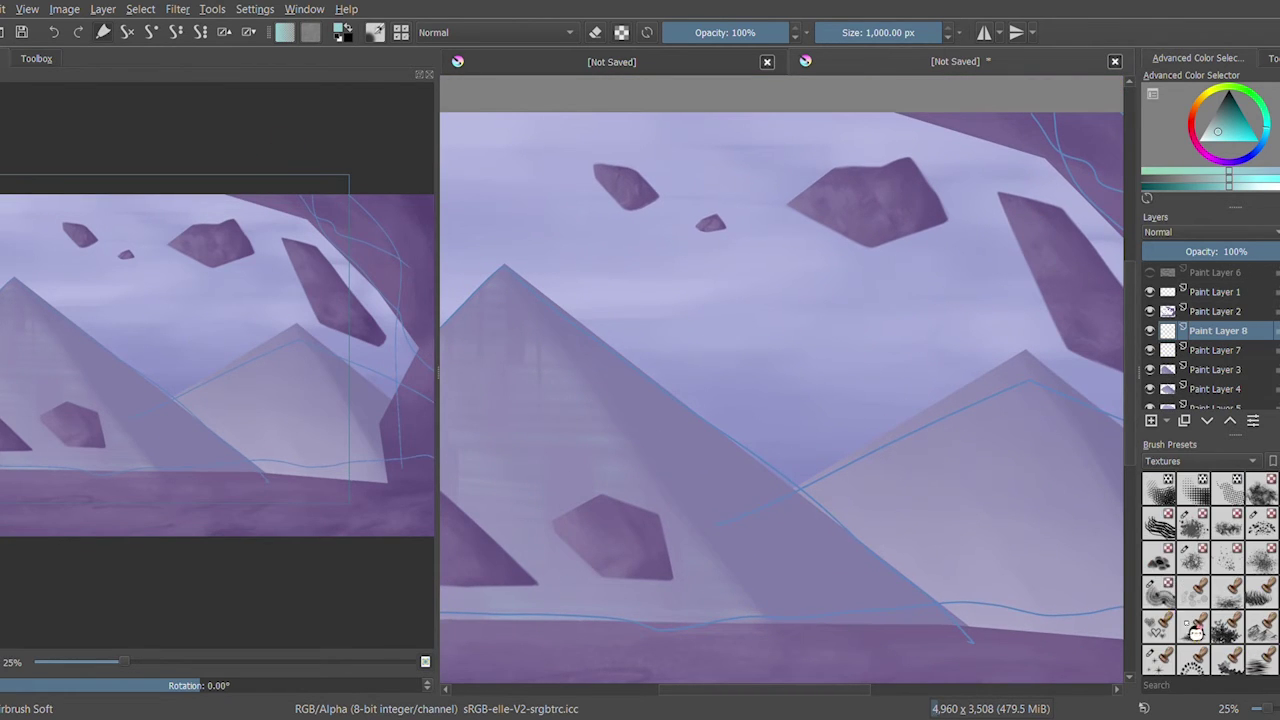
click(1158, 590)
click(36, 58)
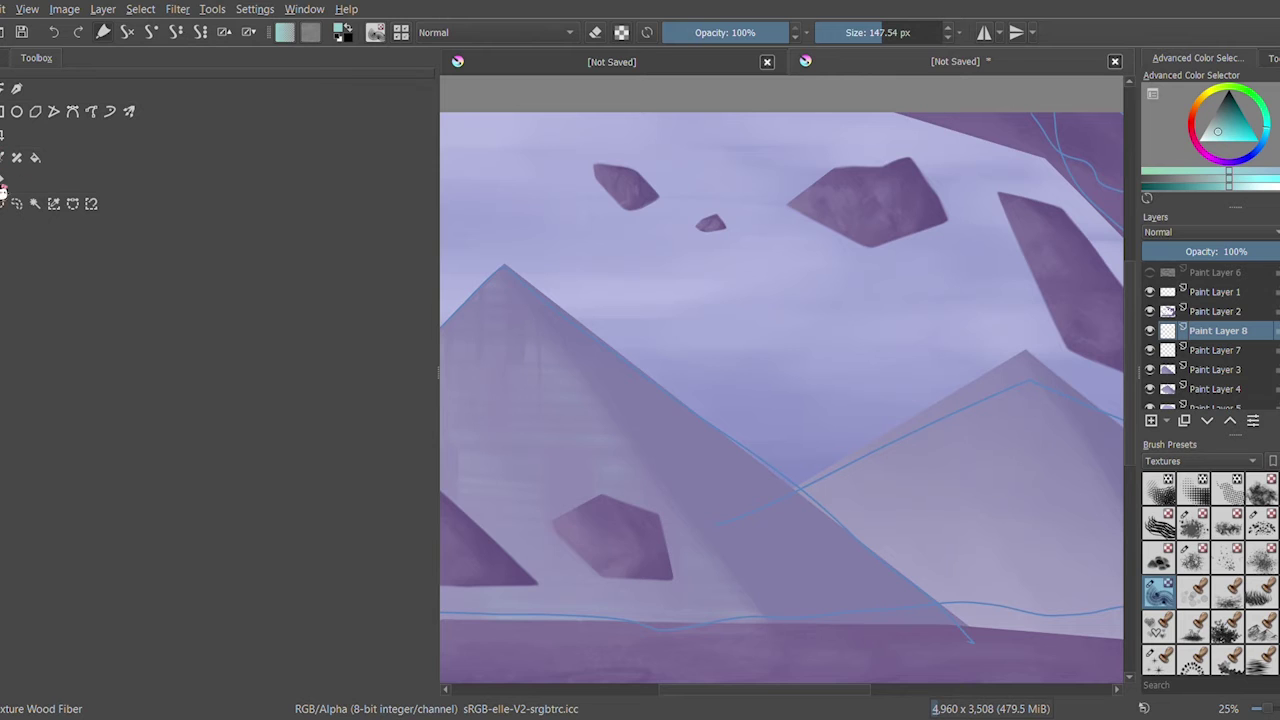
click(990, 636)
key(b)
mouse_move(590, 410)
mouse_down()
mouse_move(794, 580)
mouse_move(873, 515)
mouse_up()
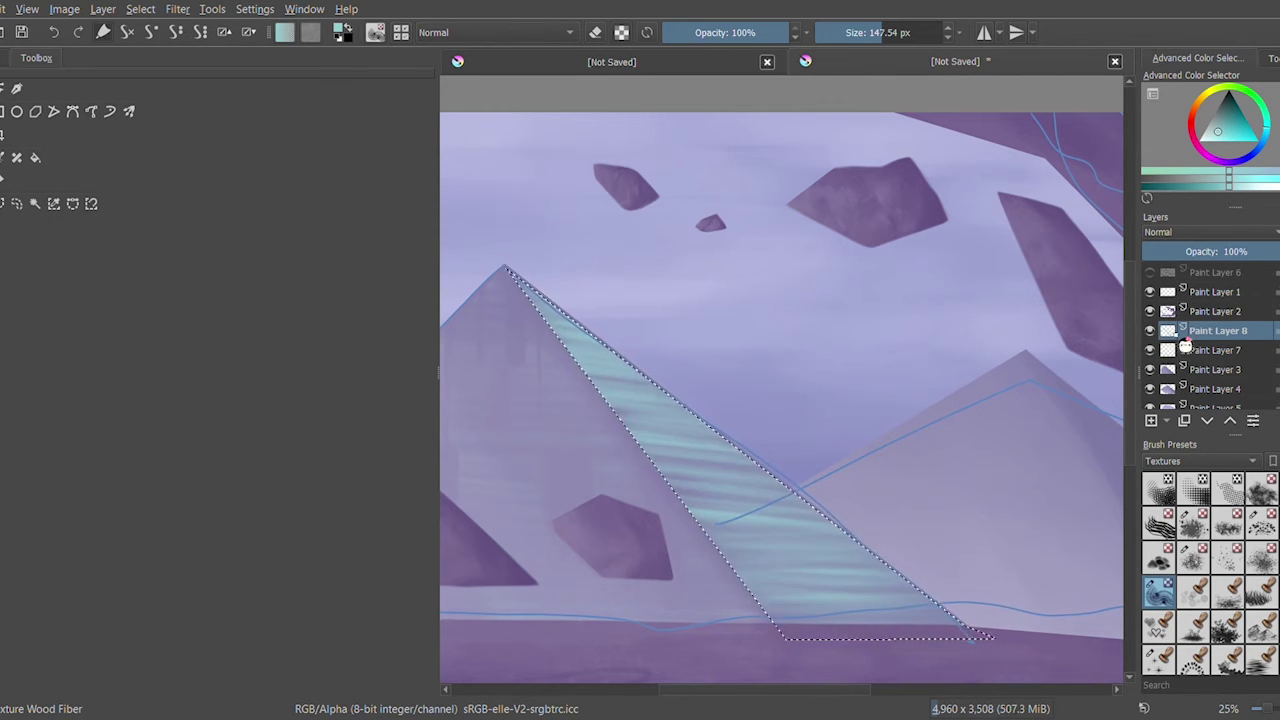
Fade the cyan streaks on Paint Layer 8 with the eraser presets and clear the selection
click(1200, 460)
click(1180, 510)
click(1228, 500)
click(1170, 500)
key(ctrl+shift+a)
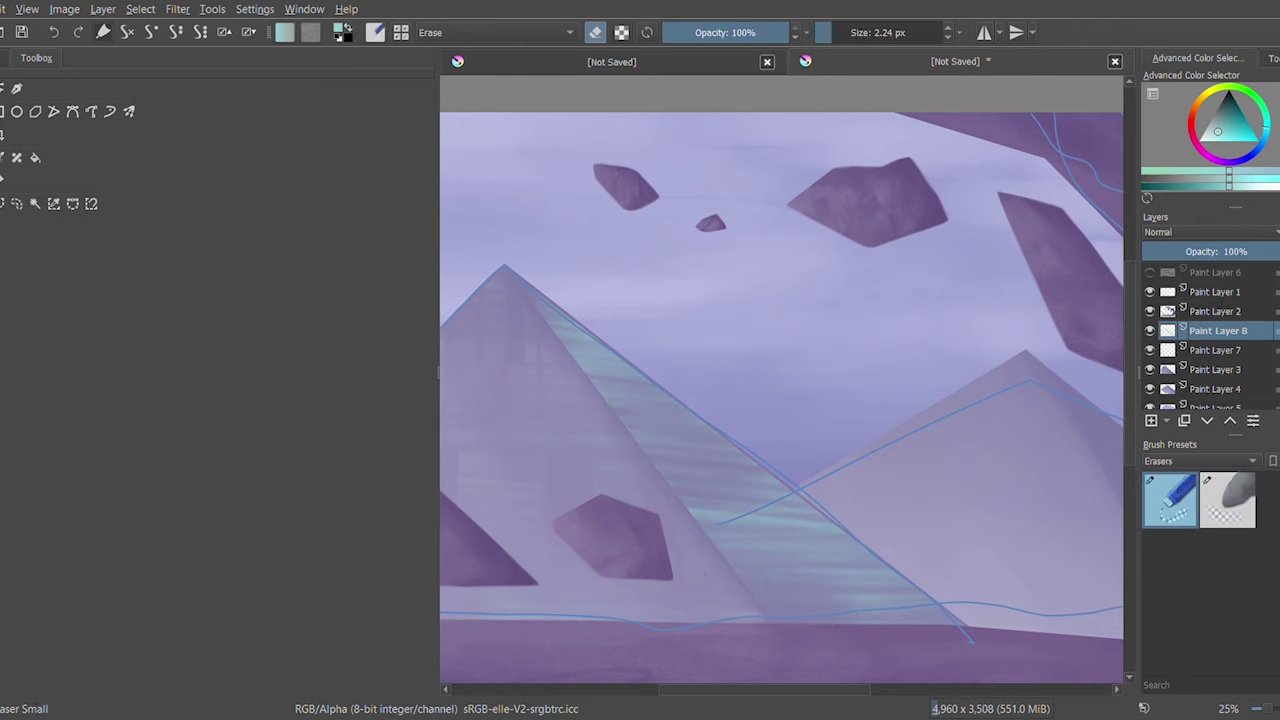
Erase diagonal gaps parallel to the mountain's slope through the cyan texture with Eraser Small, rotating the canvas as needed
drag(745, 478, 788, 514)
drag(706, 516, 615, 325)
click(920, 32)
drag(655, 430, 639, 360)
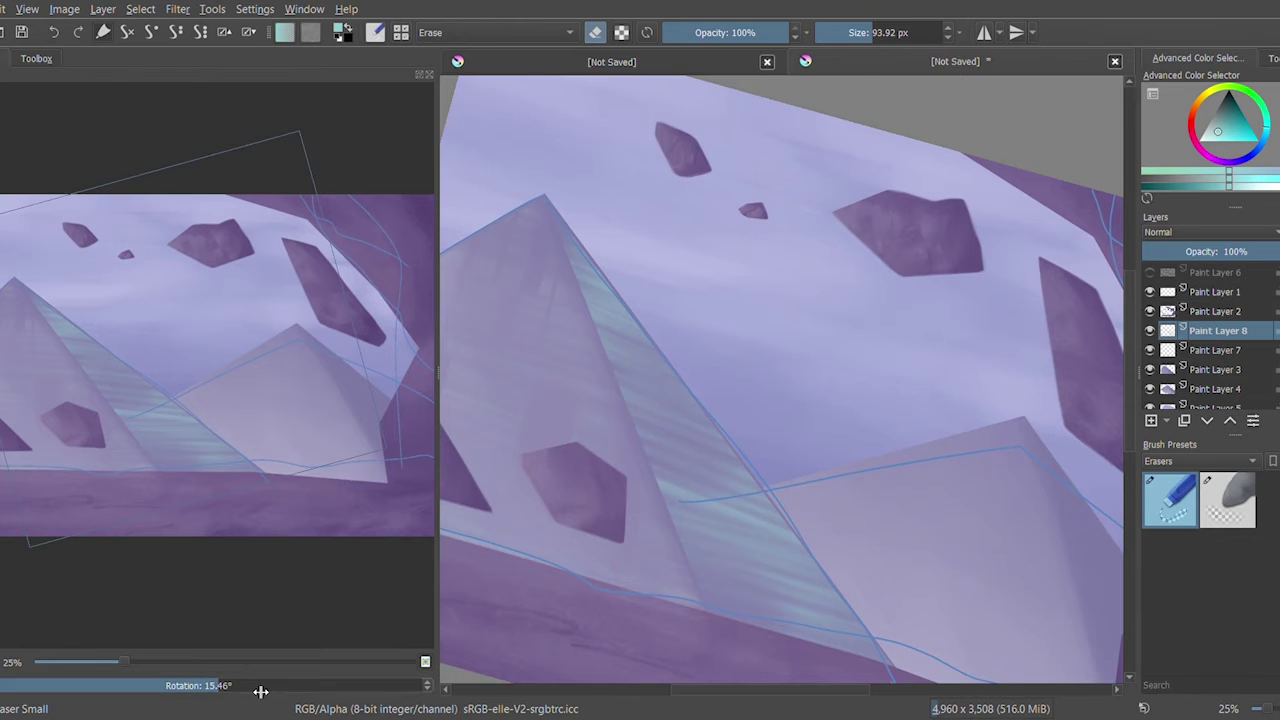
drag(260, 686, 277, 686)
right_click(614, 432)
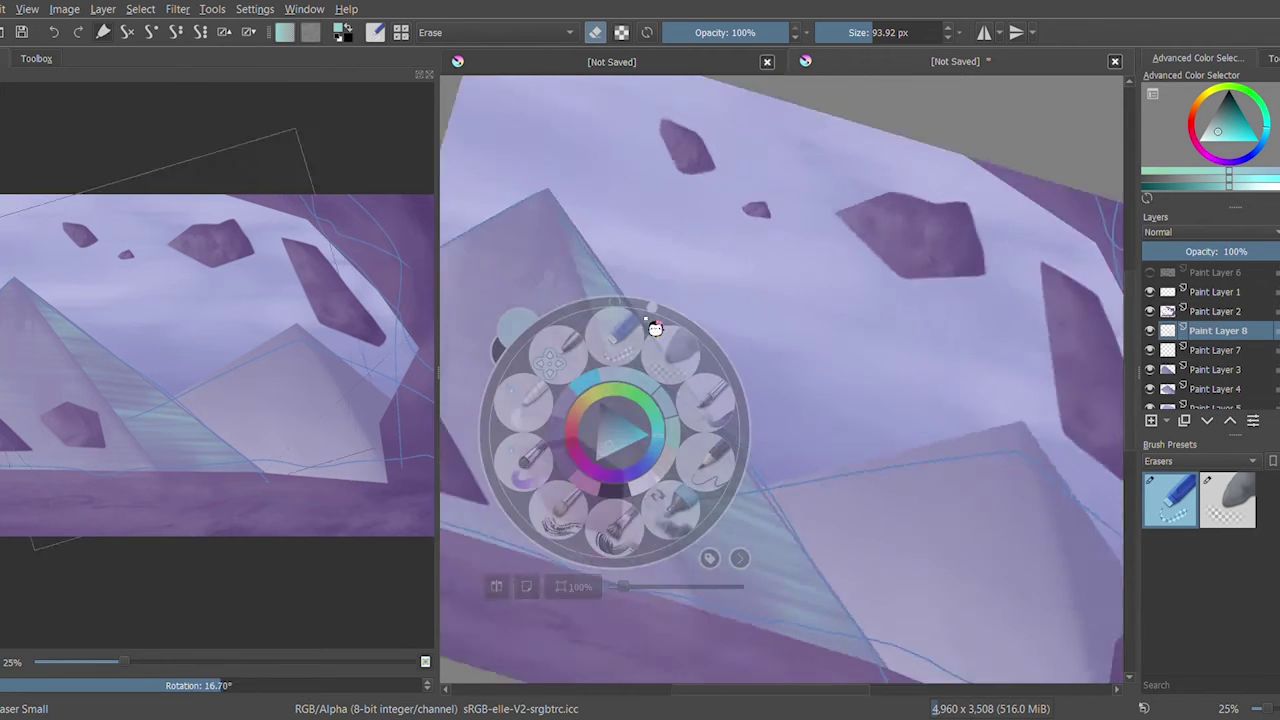
click(560, 587)
key(bracketleft)
drag(788, 528, 860, 580)
key(bracketright)
key(bracketright)
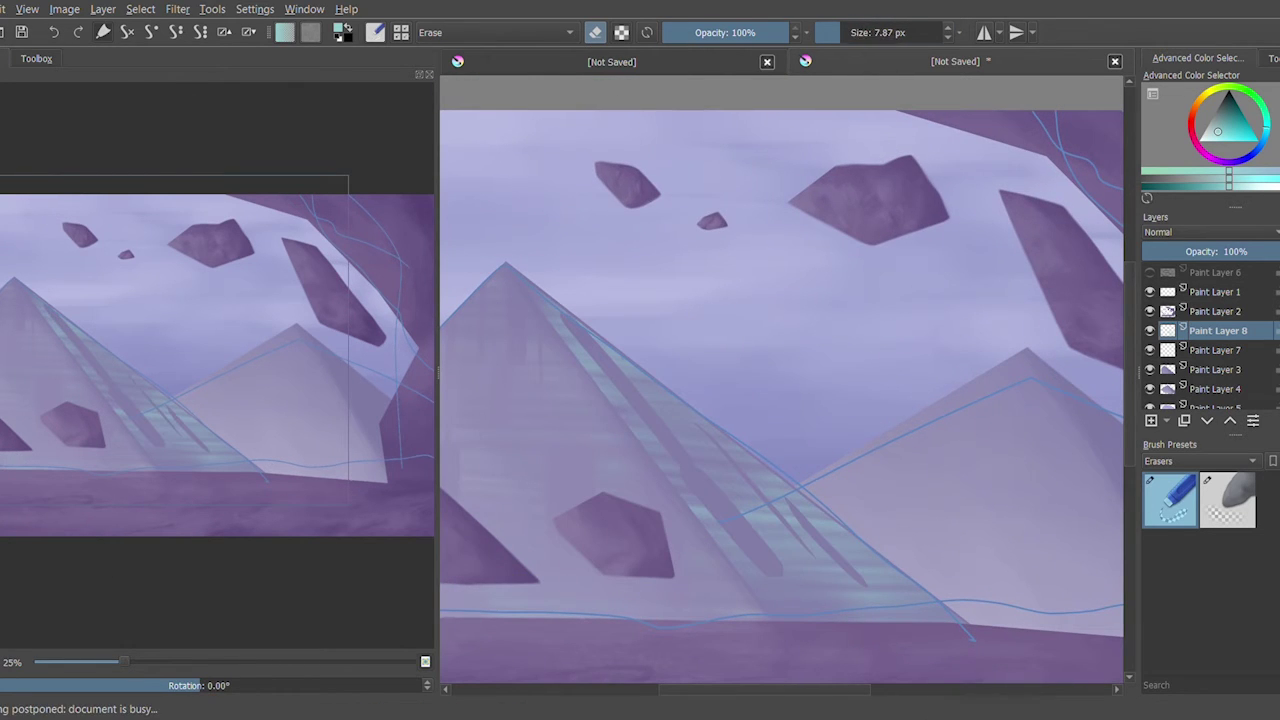
Soften the cyan texture with Eraser Soft at 1,000 px and blend it into the shaded face with a muted blue-violet
key(slash)
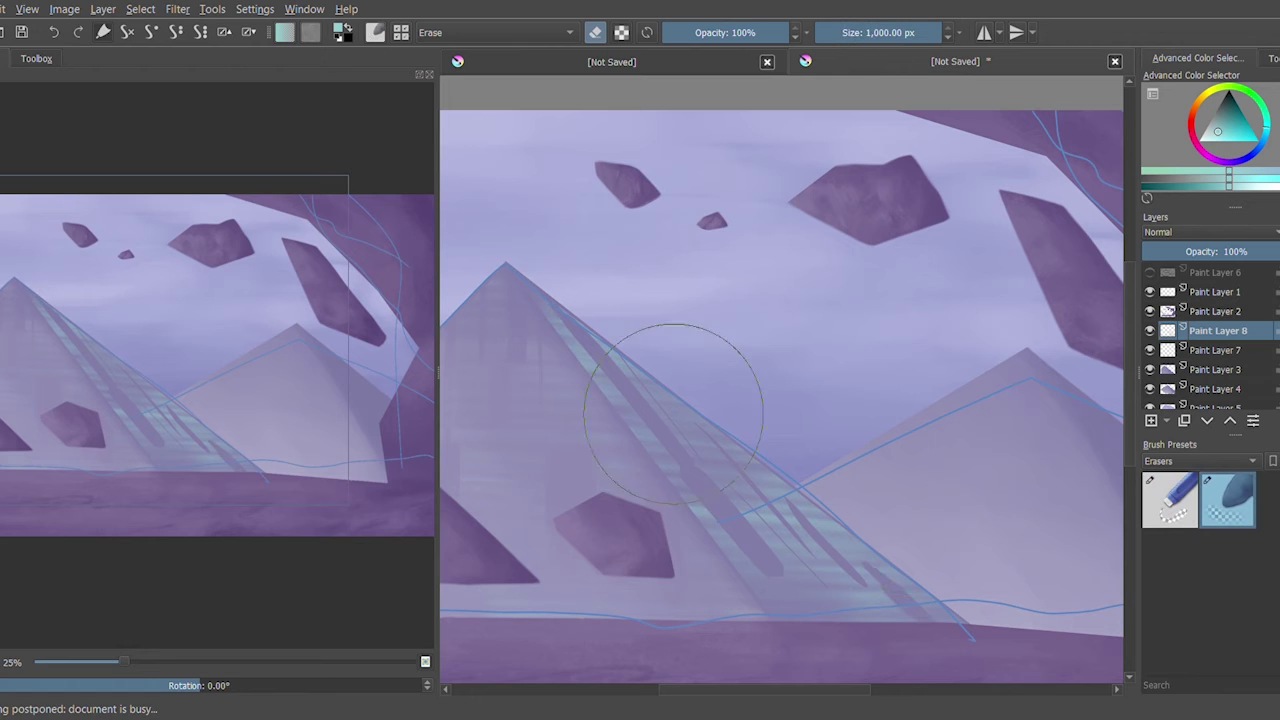
mouse_move(671, 400)
mouse_down()
mouse_move(780, 530)
mouse_move(880, 570)
mouse_up()
key(ctrl+z)
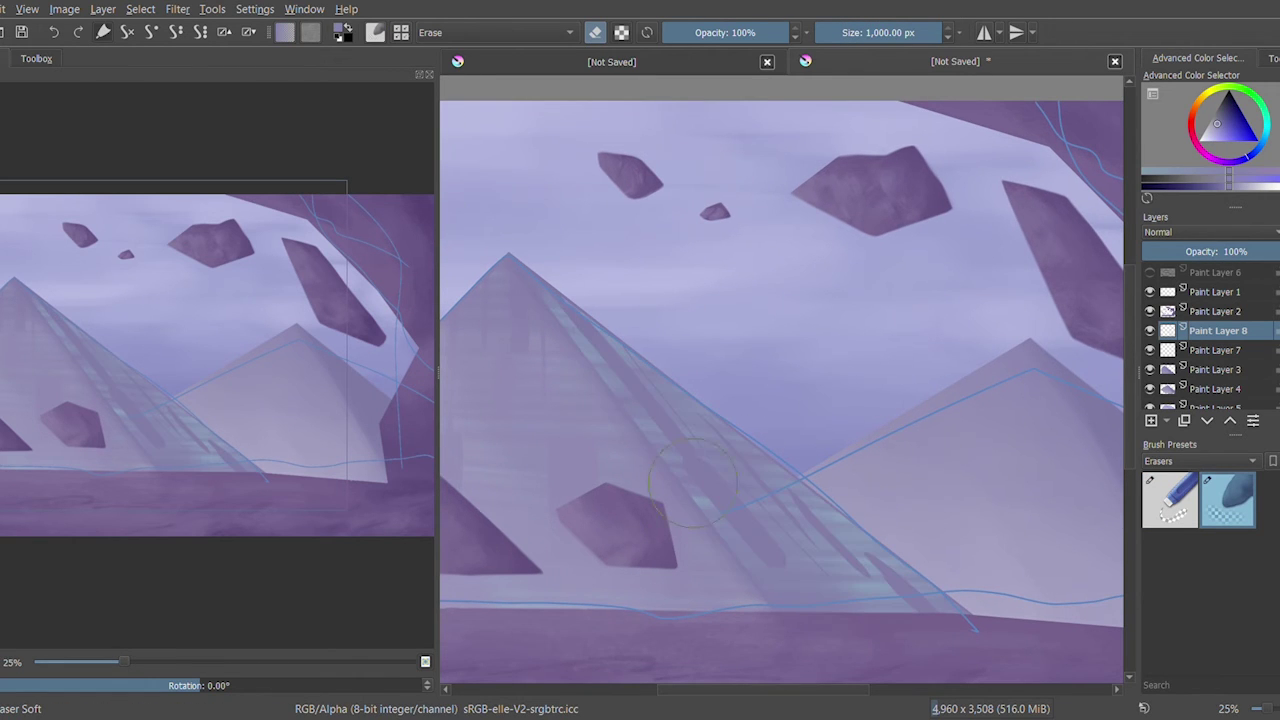
drag(1222, 262, 1248, 254)
key(slash)
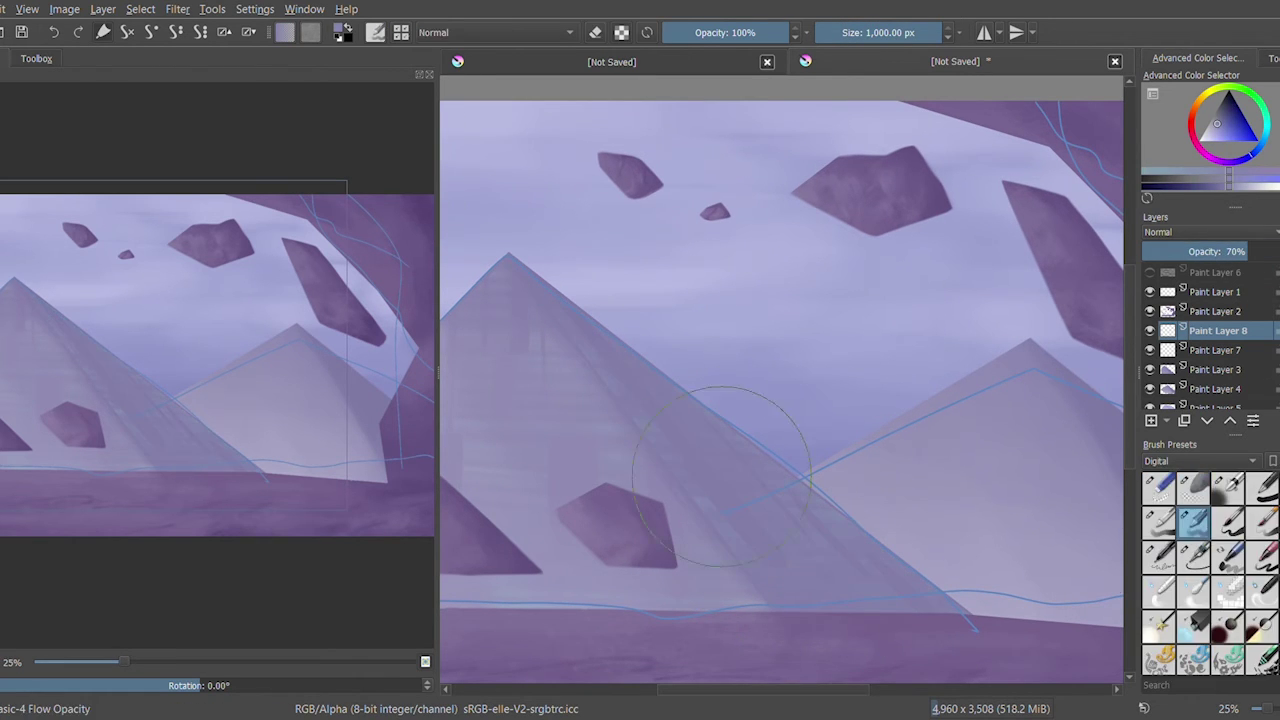
Paint thin blue-violet detail lines and small blocks on the left mountain's shaded face using Basic-4 Flow Opacity at 10.89 px
click(63, 73)
key(bracketleft)
key(bracketleft)
key(bracketleft)
key(bracketleft)
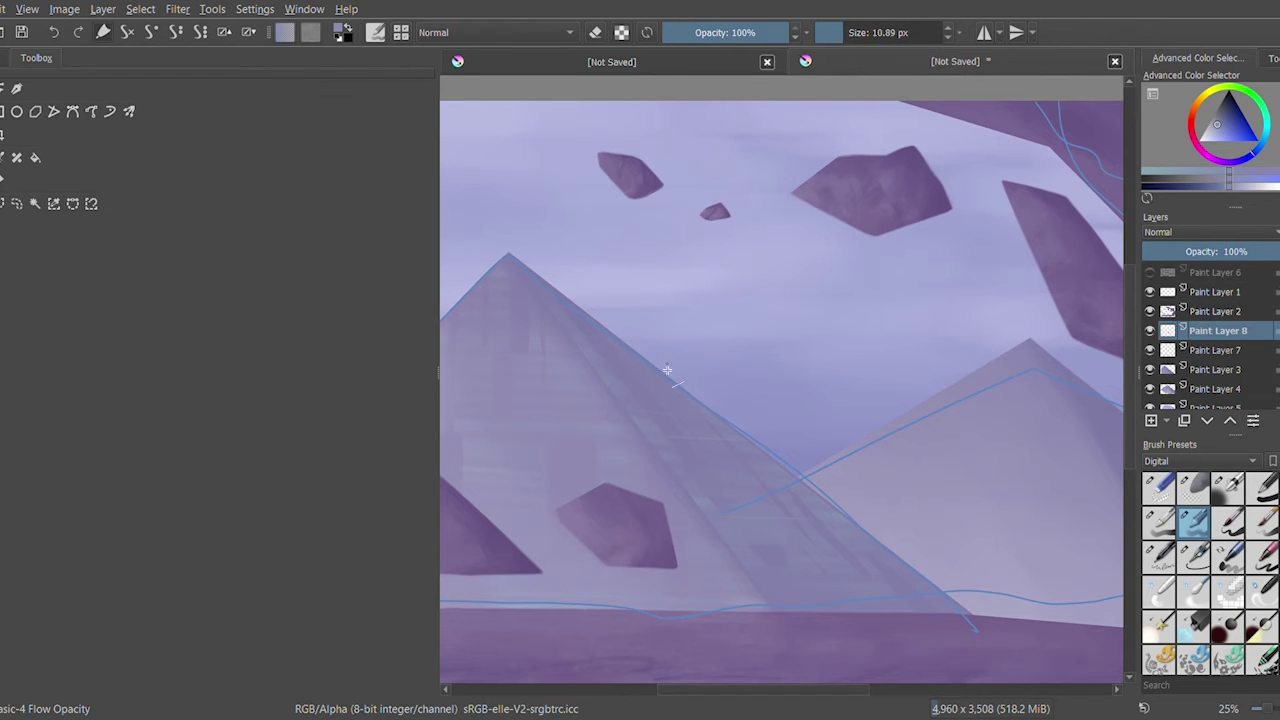
drag(140, 322, 243, 329)
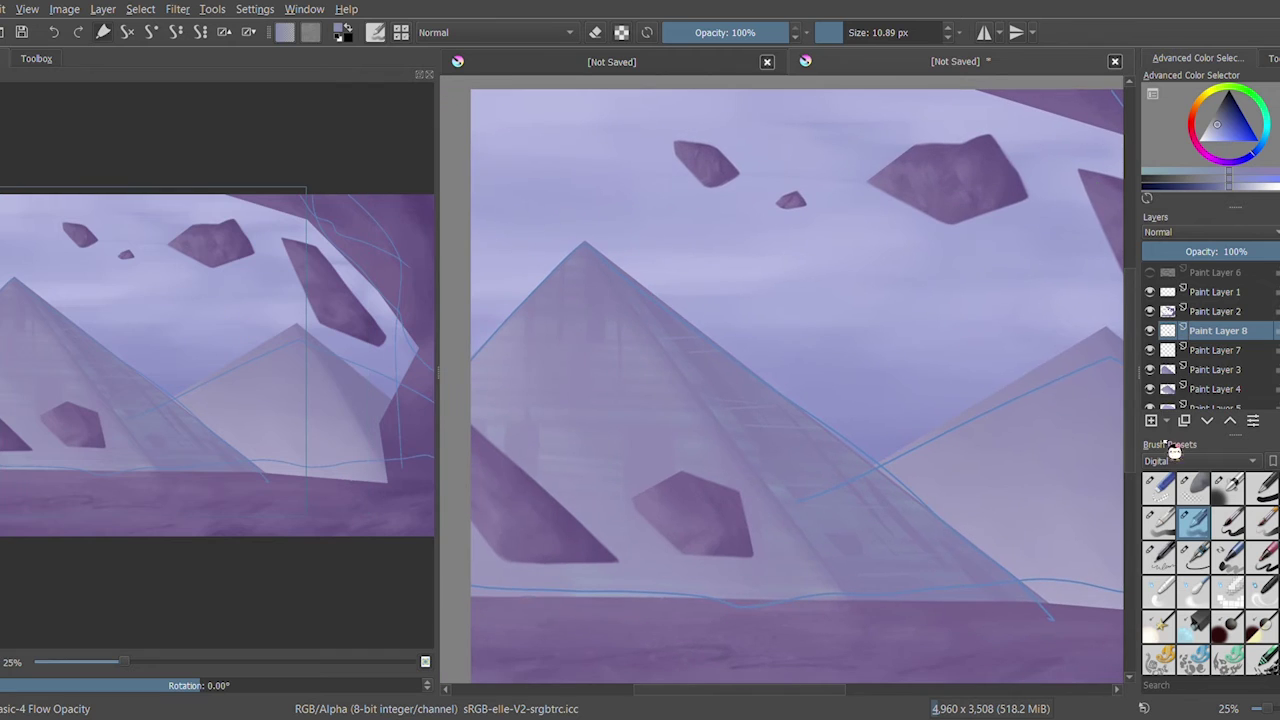
On a new paint layer, draw thin pale cyan horizontal lines across both faces of the left mountain using Basic-4 Flow Opacity at 10.89 px
key(Insert)
click(1181, 168)
drag(642, 323, 505, 323)
drag(680, 377, 517, 377)
drag(696, 422, 471, 422)
drag(706, 452, 582, 464)
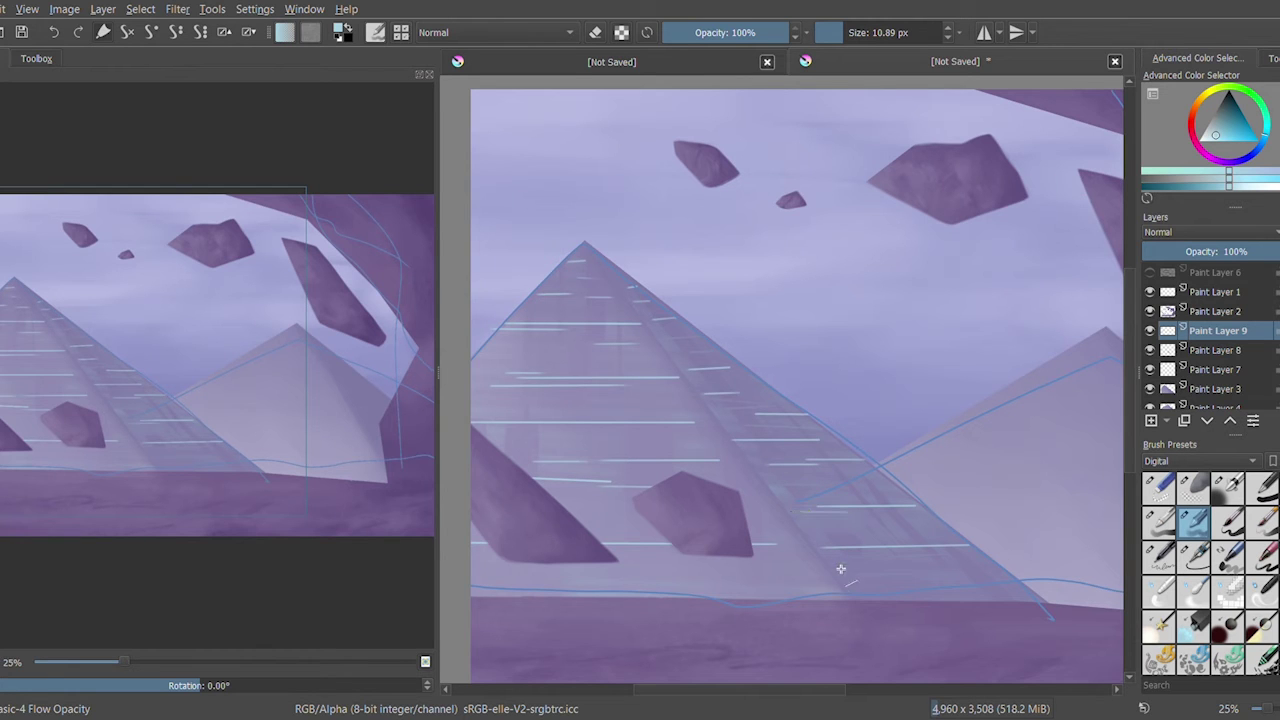
Soften the pale cyan lines on the left mountain's faces with Eraser Soft at 1,000 px
key(e)
drag(972, 580, 884, 580)
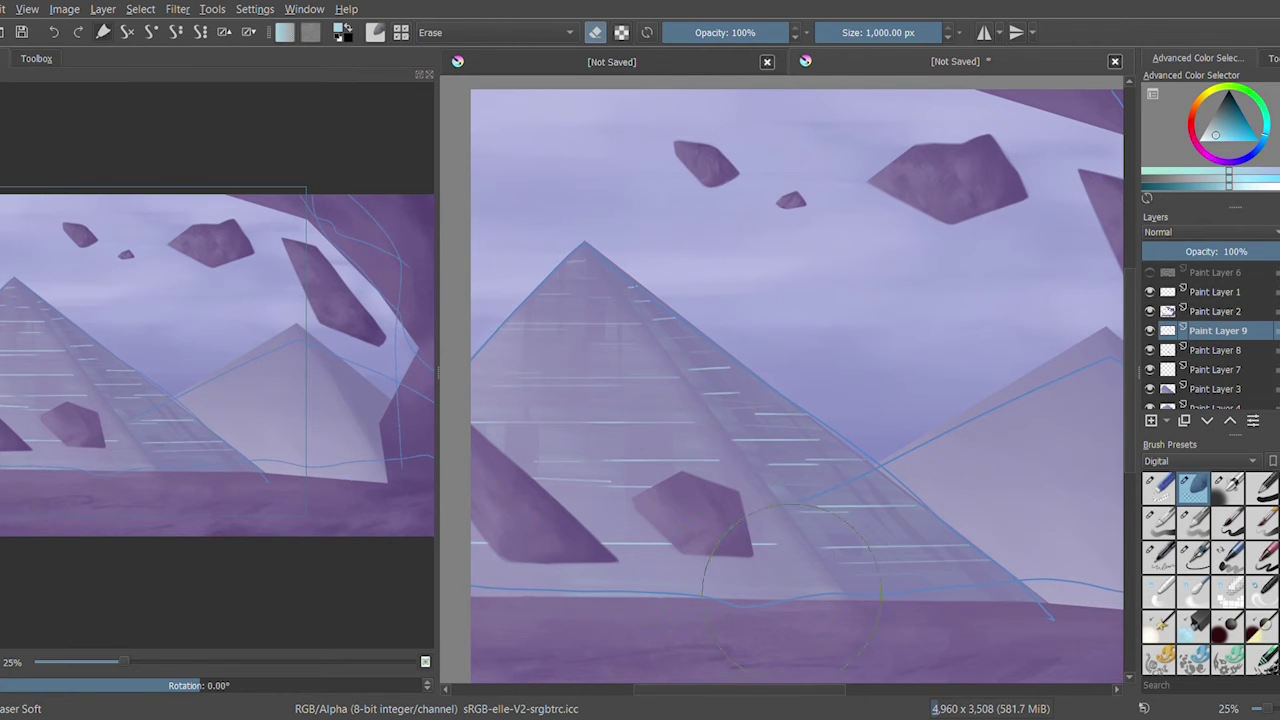
drag(437, 560, 529, 565)
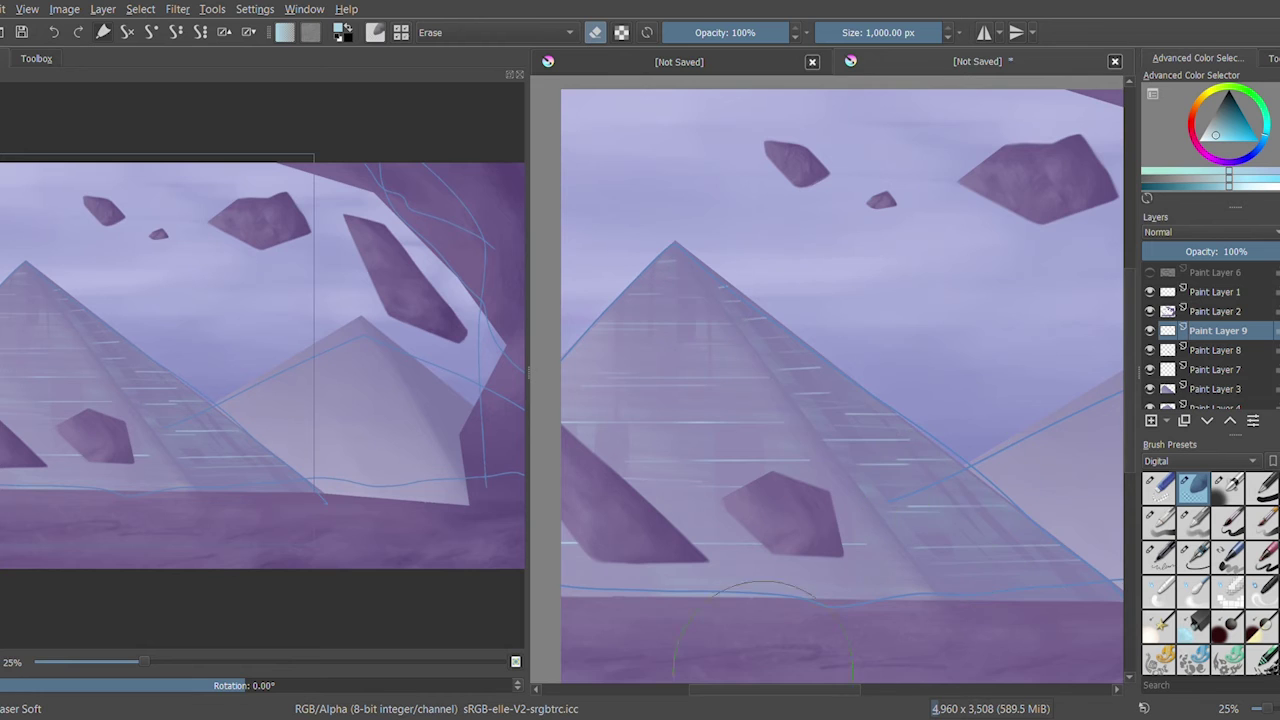
On a new paint layer, select the right mountain's lit face with straight edges and paint cyan streaks using Texture Wood Fiber at 147.54 px
drag(150, 460, 350, 465)
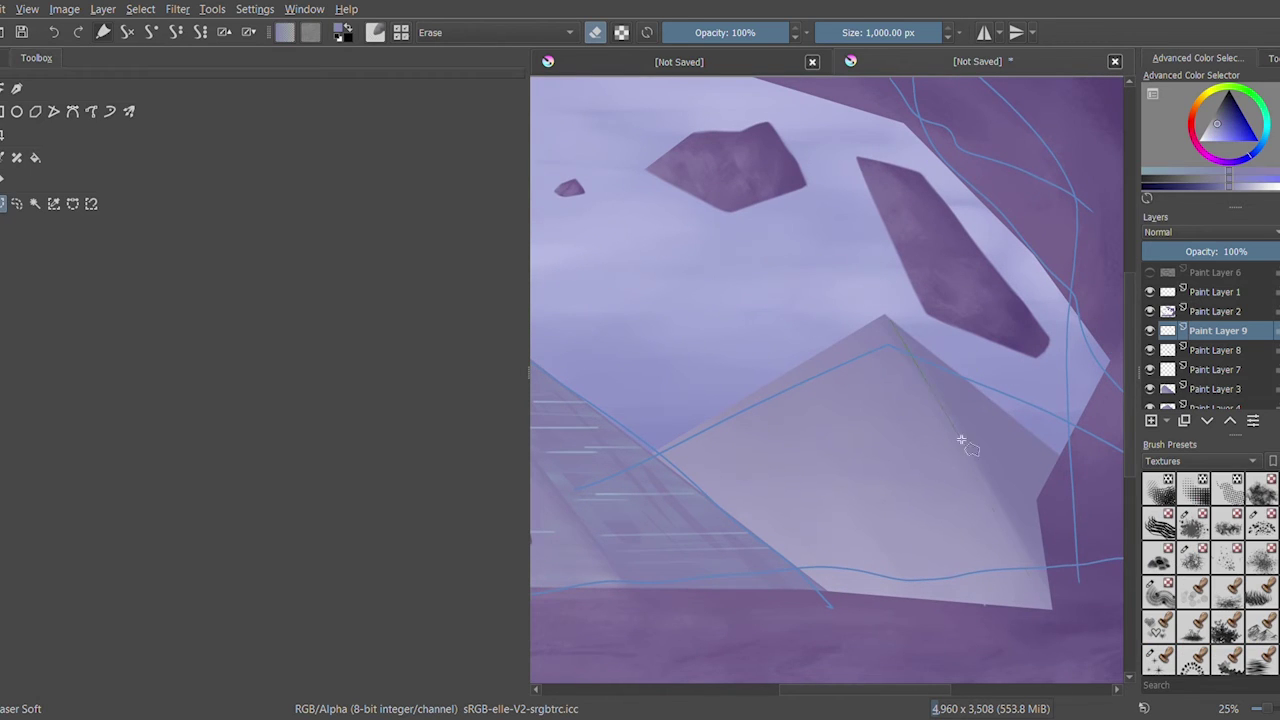
click(621, 604)
click(655, 452)
click(885, 320)
click(1151, 420)
click(1159, 592)
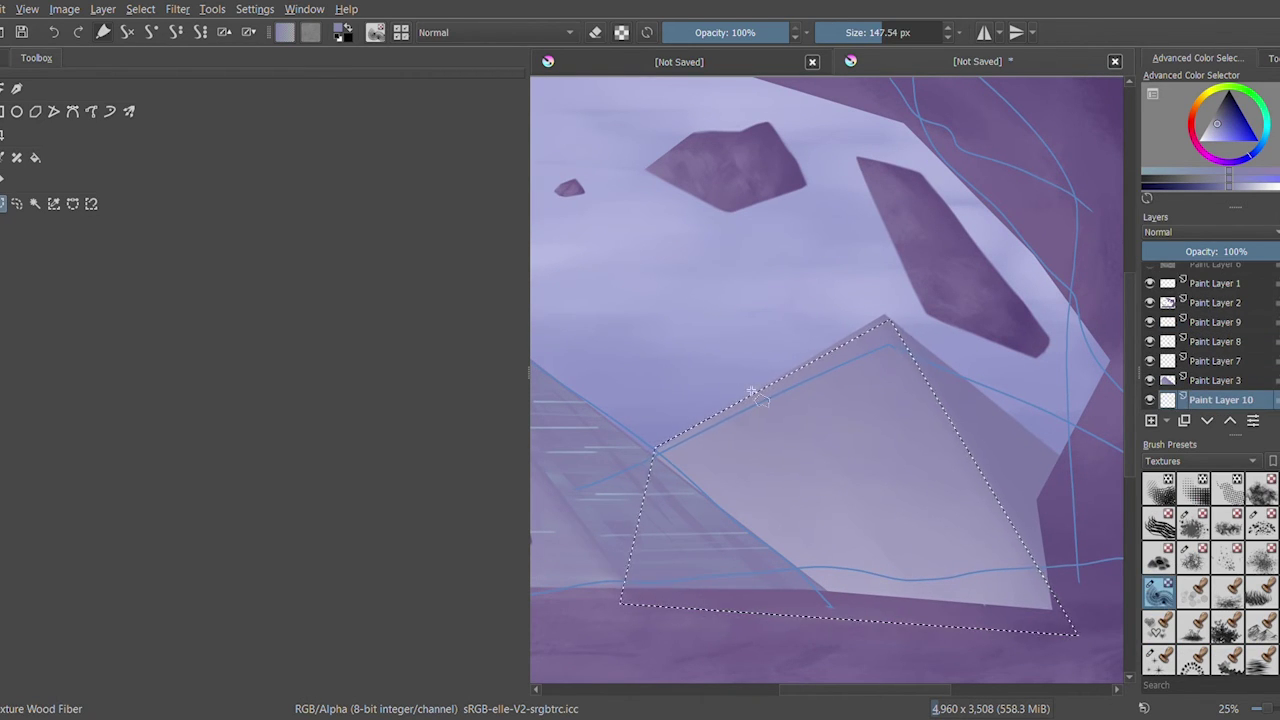
mouse_move(830, 330)
mouse_down()
mouse_move(1000, 409)
mouse_move(890, 290)
mouse_move(972, 444)
mouse_up()
On another new paint layer, select the right mountain's narrow shaded face and paint slanted cyan streaks using Texture Wood Fiber at 147.54 px
click(3, 203)
key(ctrl+shift+a)
key(Insert)
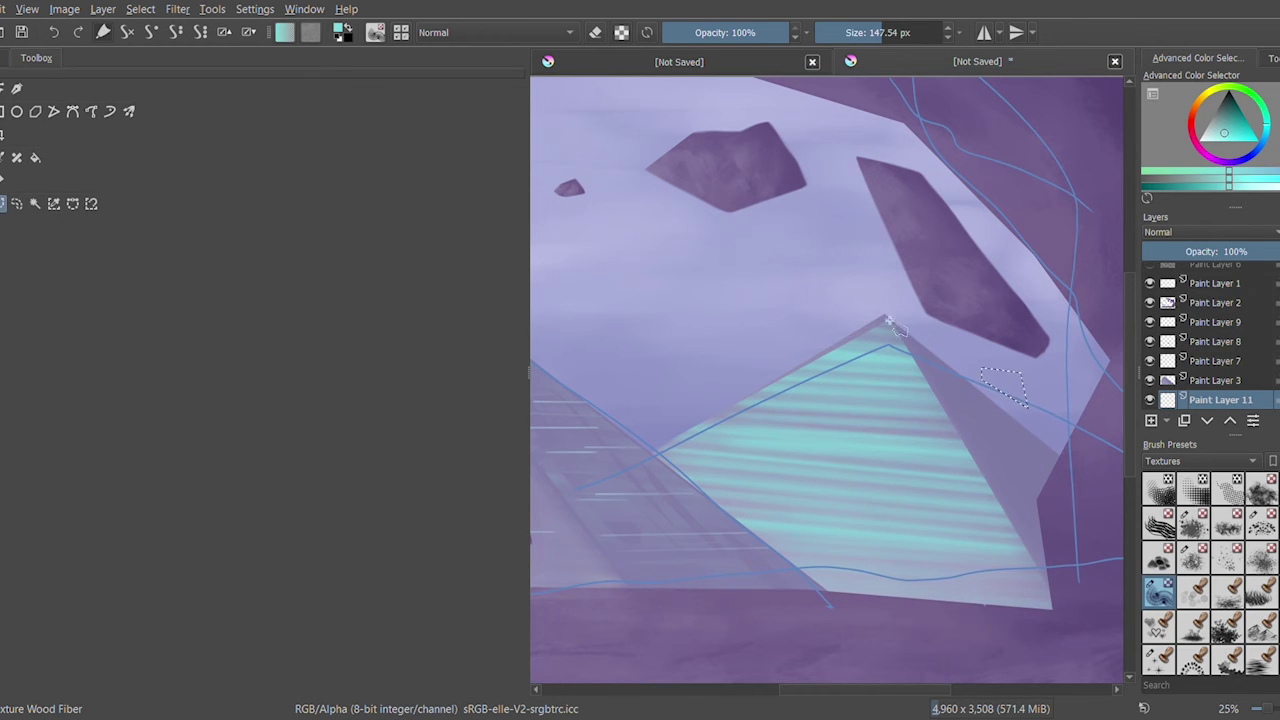
click(928, 346)
click(1055, 600)
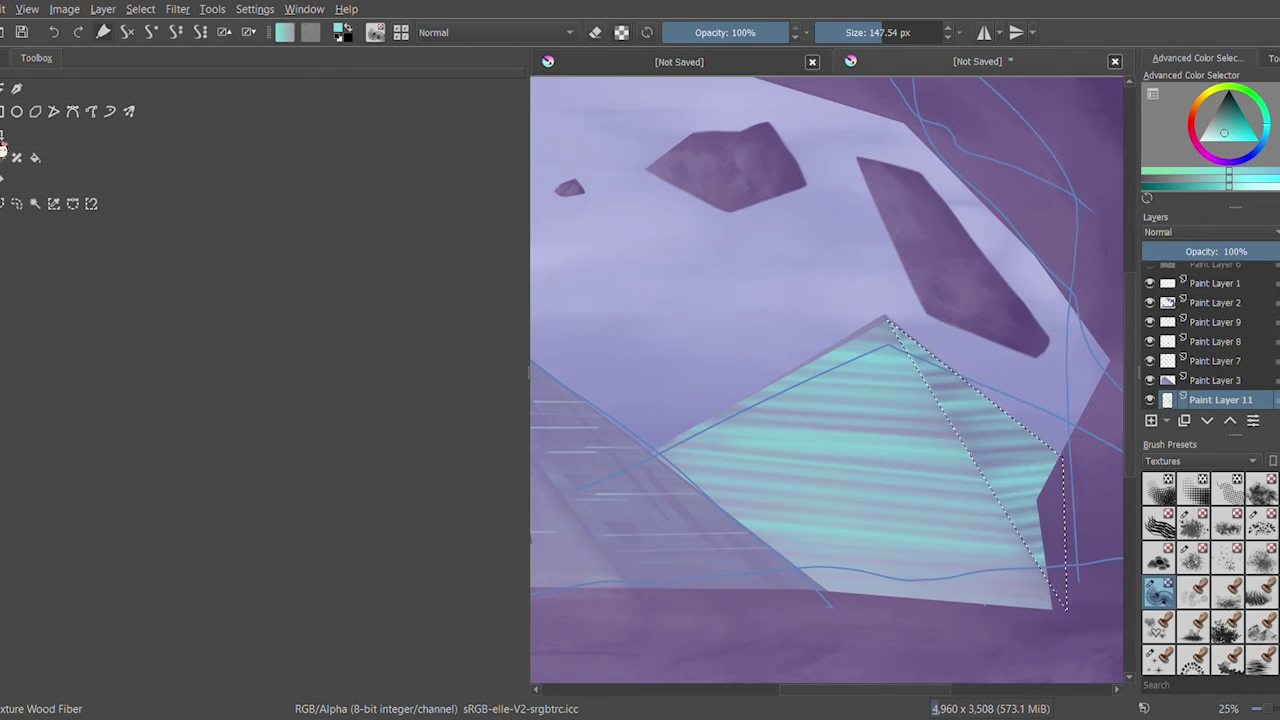
click(886, 320)
On Paint Layer 10, erase narrow vertical gaps through the cyan texture with Eraser Small and fade it with Eraser Soft at 1,000 px
scroll(1230, 363, down, 2)
click(1220, 343)
key(e)
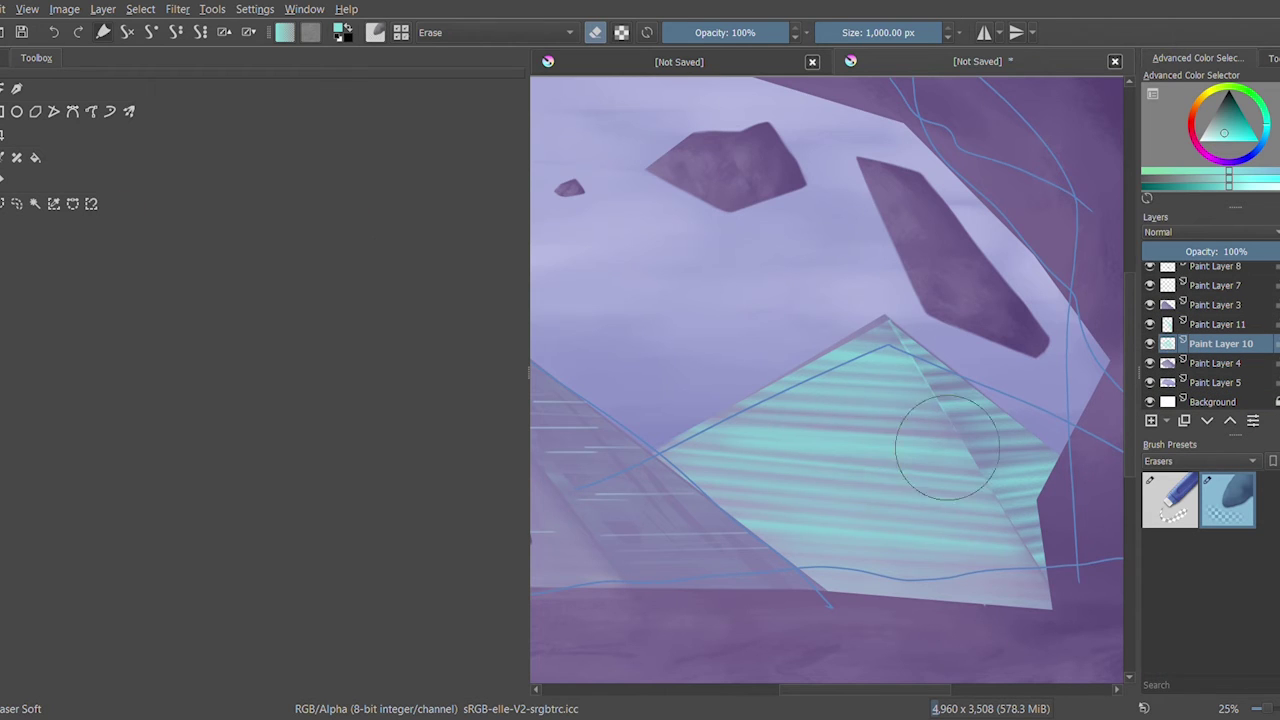
mouse_move(946, 447)
mouse_down()
mouse_move(857, 294)
mouse_move(877, 429)
mouse_move(848, 372)
mouse_up()
key(/)
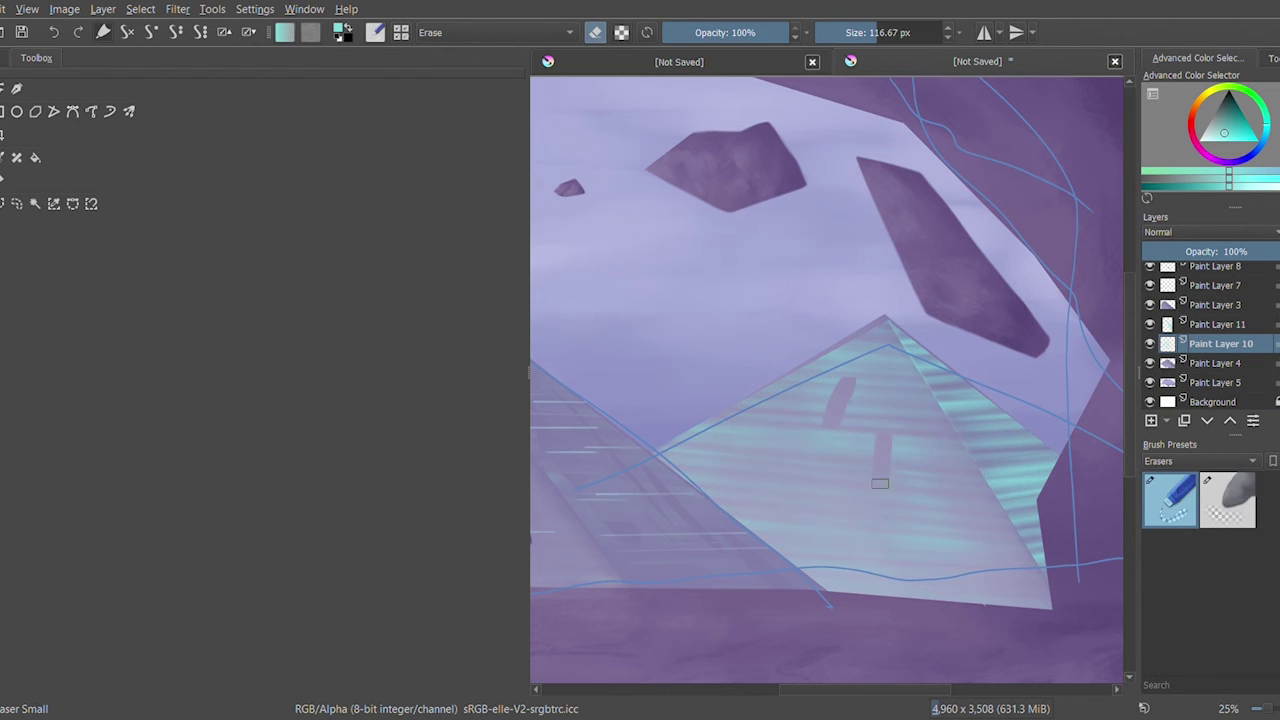
mouse_move(895, 36)
mouse_down()
mouse_move(846, 33)
mouse_move(880, 40)
mouse_up()
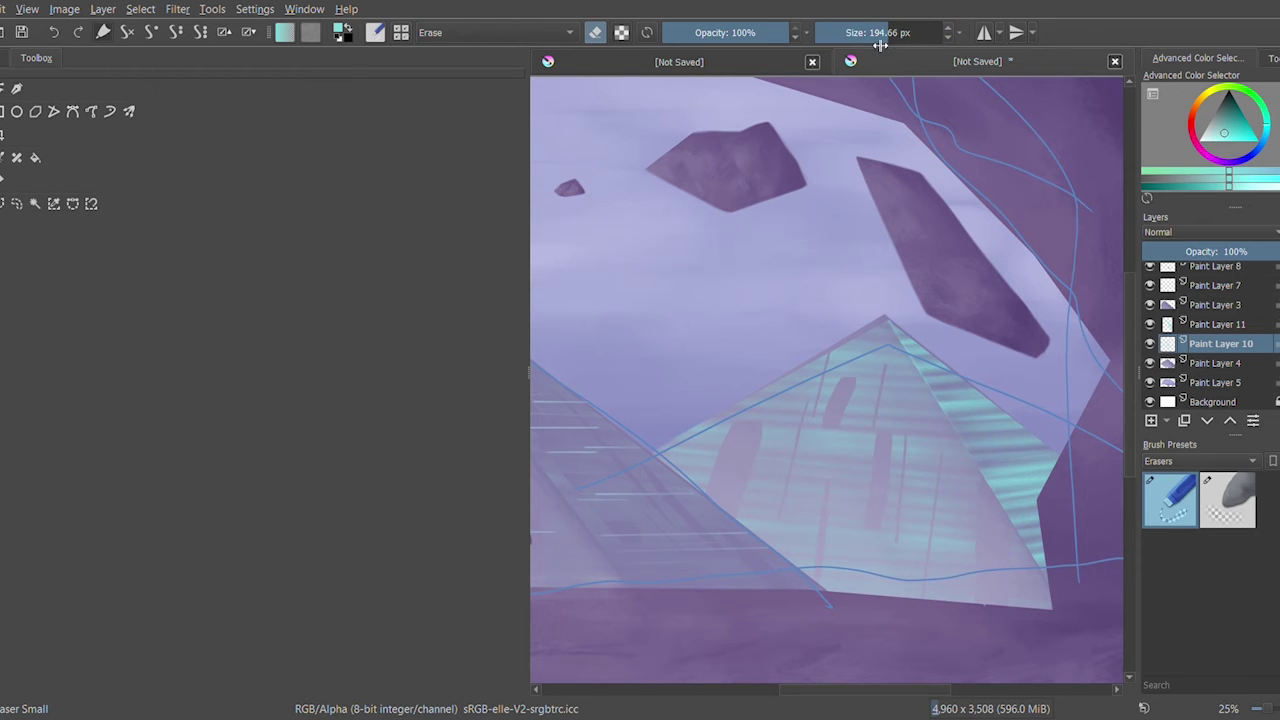
click(1215, 505)
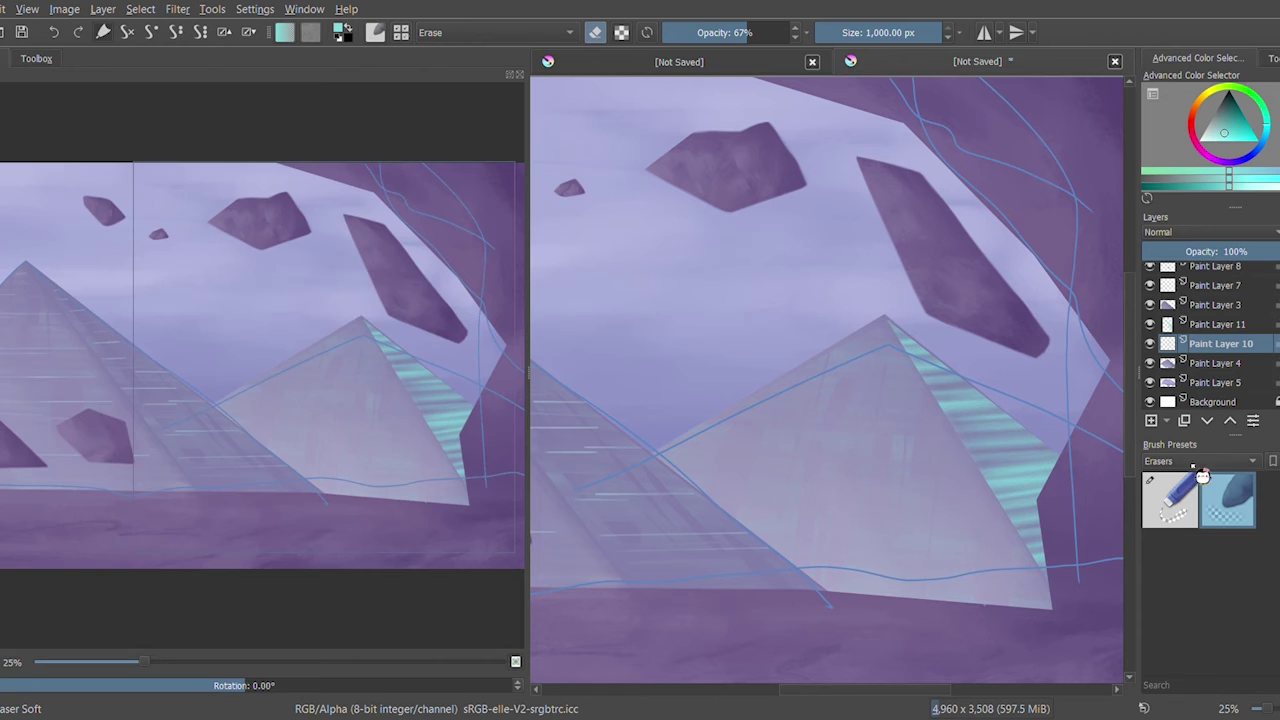
On Paint Layer 11, erase gaps parallel to the slope with Eraser Small at 50.38 px and fade the texture with Eraser Soft at 1,000 px
click(1170, 500)
key(Page_Up)
mouse_move(1045, 380)
mouse_down()
mouse_move(955, 478)
mouse_move(955, 505)
mouse_up()
mouse_move(1040, 415)
mouse_down()
mouse_move(968, 505)
mouse_move(980, 455)
mouse_up()
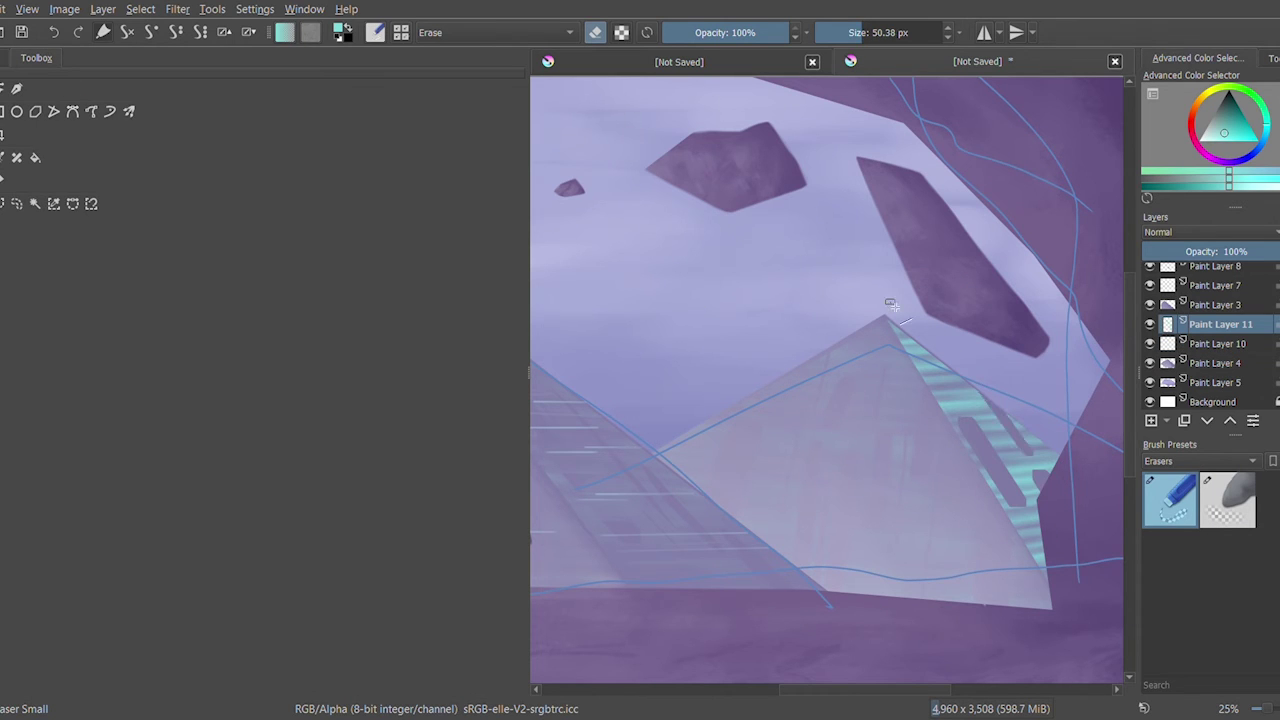
drag(945, 350, 1010, 470)
mouse_move(915, 335)
mouse_down()
mouse_move(1040, 555)
mouse_move(996, 436)
mouse_up()
key(slash)
On Paint Layer 4, shade both faces of the right mountain in muted blue-violet using Basic-3 Flow at 358.26 px and 81% opacity
key(Page_Down)
key(Page_Down)
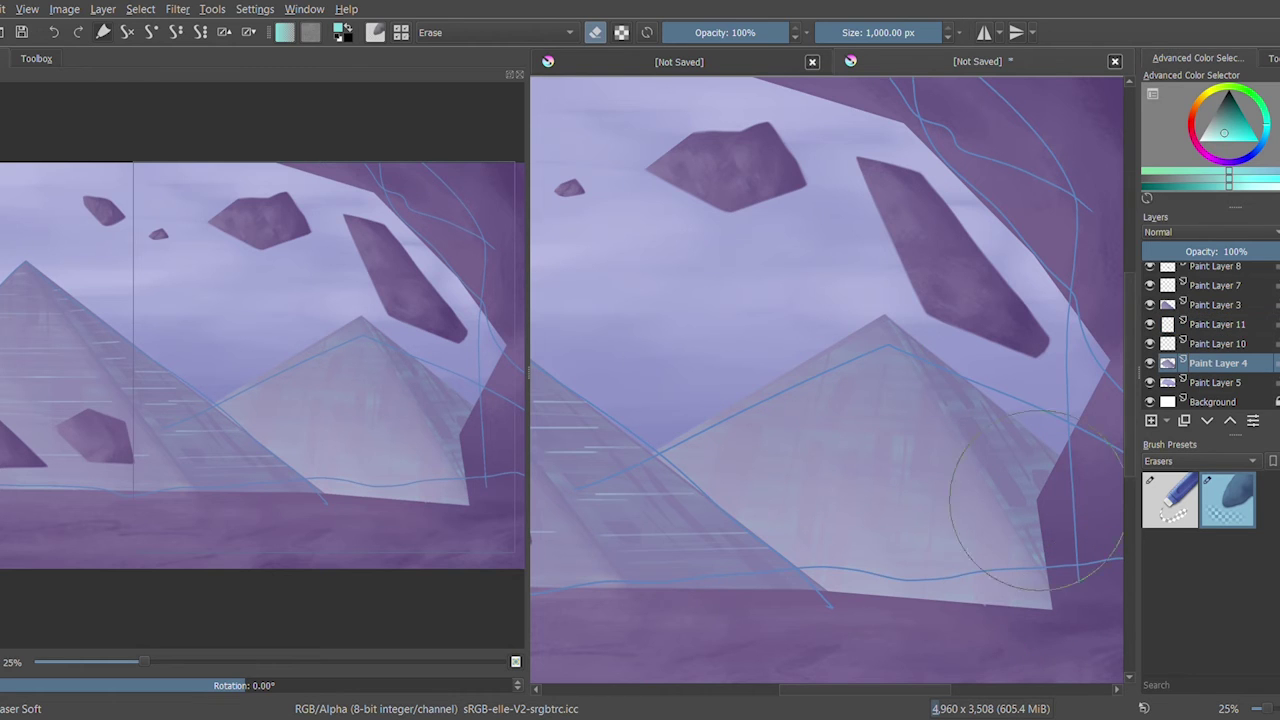
key(slash)
key(period)
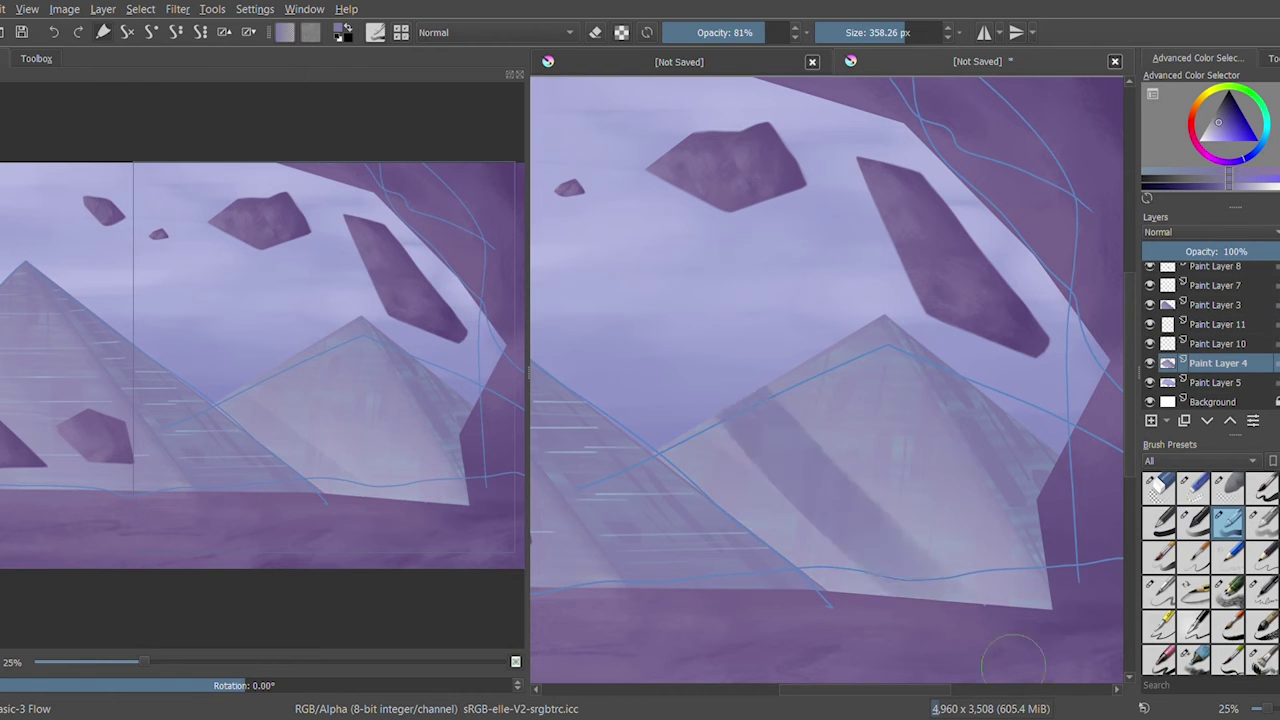
mouse_move(782, 428)
mouse_down()
mouse_move(894, 594)
mouse_move(914, 457)
mouse_up()
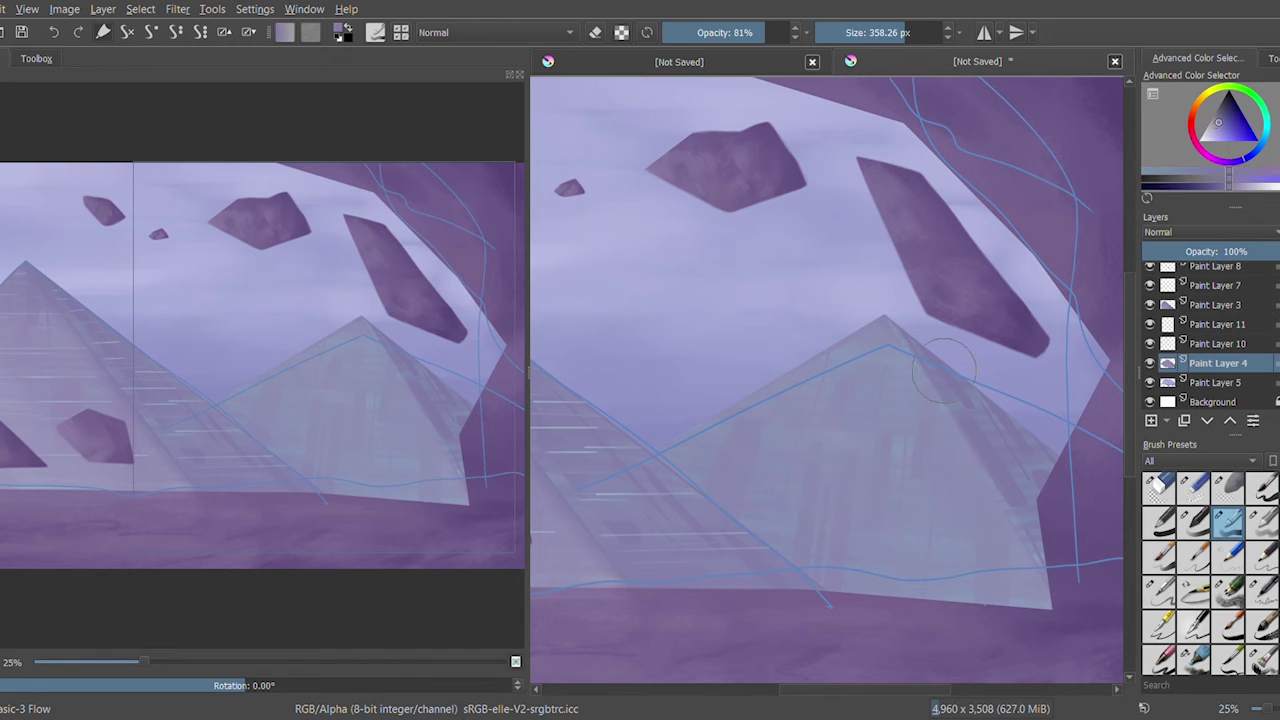
drag(946, 375, 980, 500)
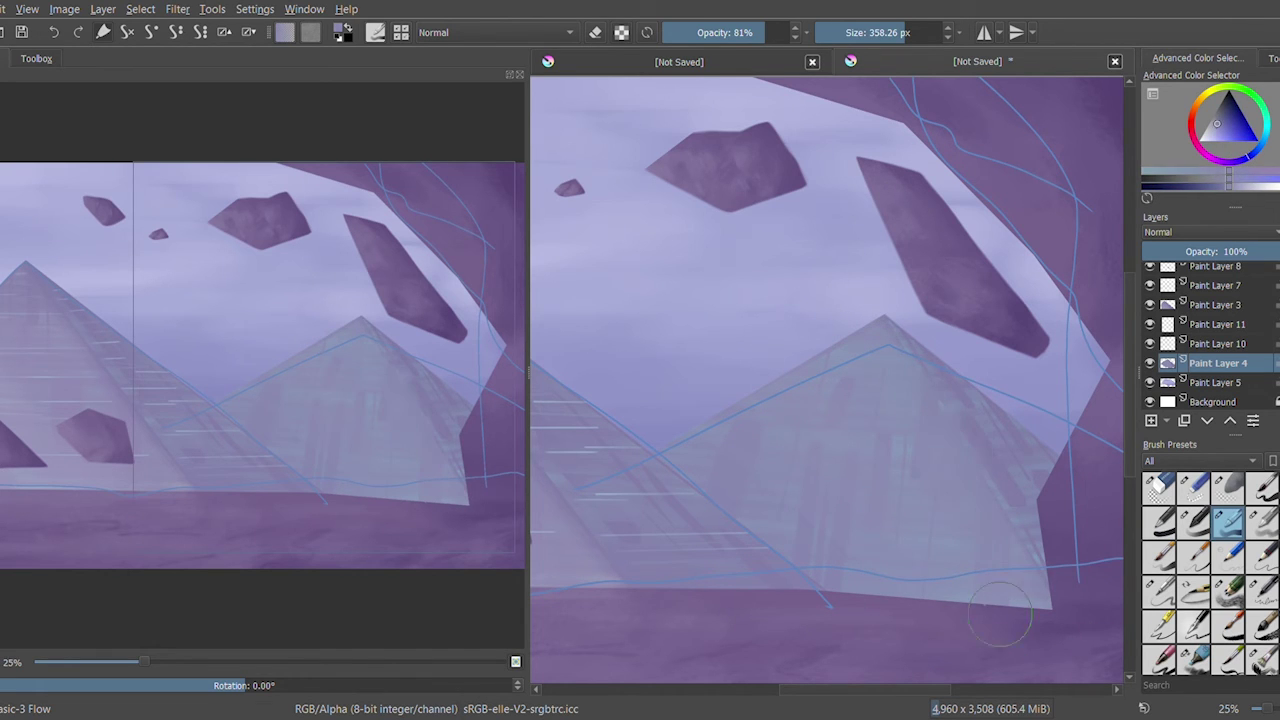
Fade the remaining texture on the right mountain's shaded face further with Eraser Soft at 1,000 px on Paint Layer 11
click(1217, 324)
click(1151, 420)
click(1228, 488)
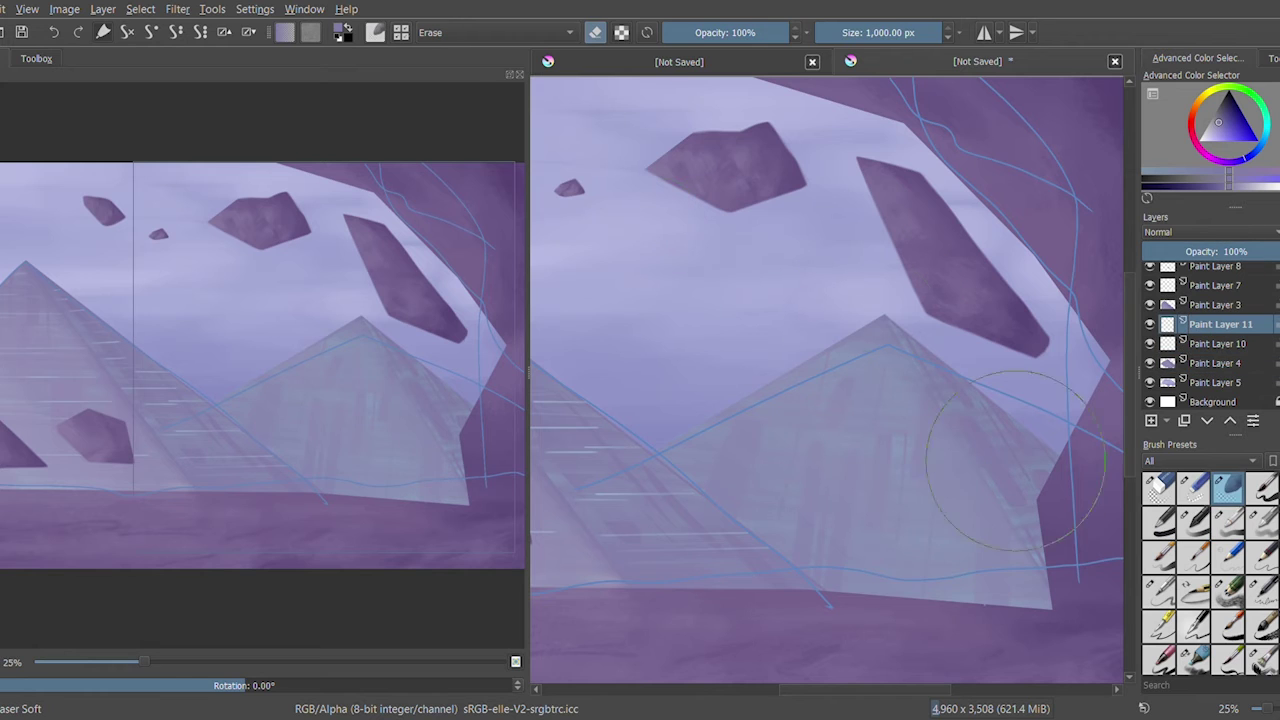
On a new paint layer, draw thin pale blue, slightly slanted lines across the right mountain's lit face using Basic-3 Flow at 11.74 px
click(1228, 520)
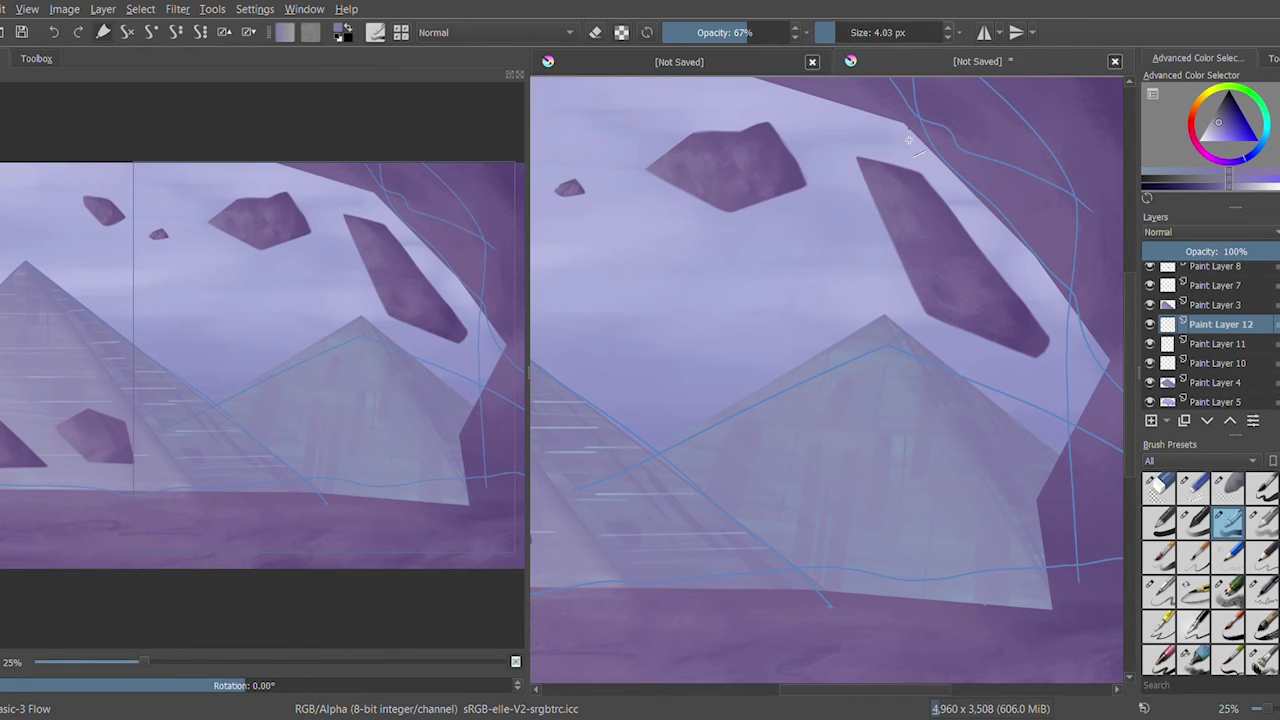
scroll(677, 403, up, 1)
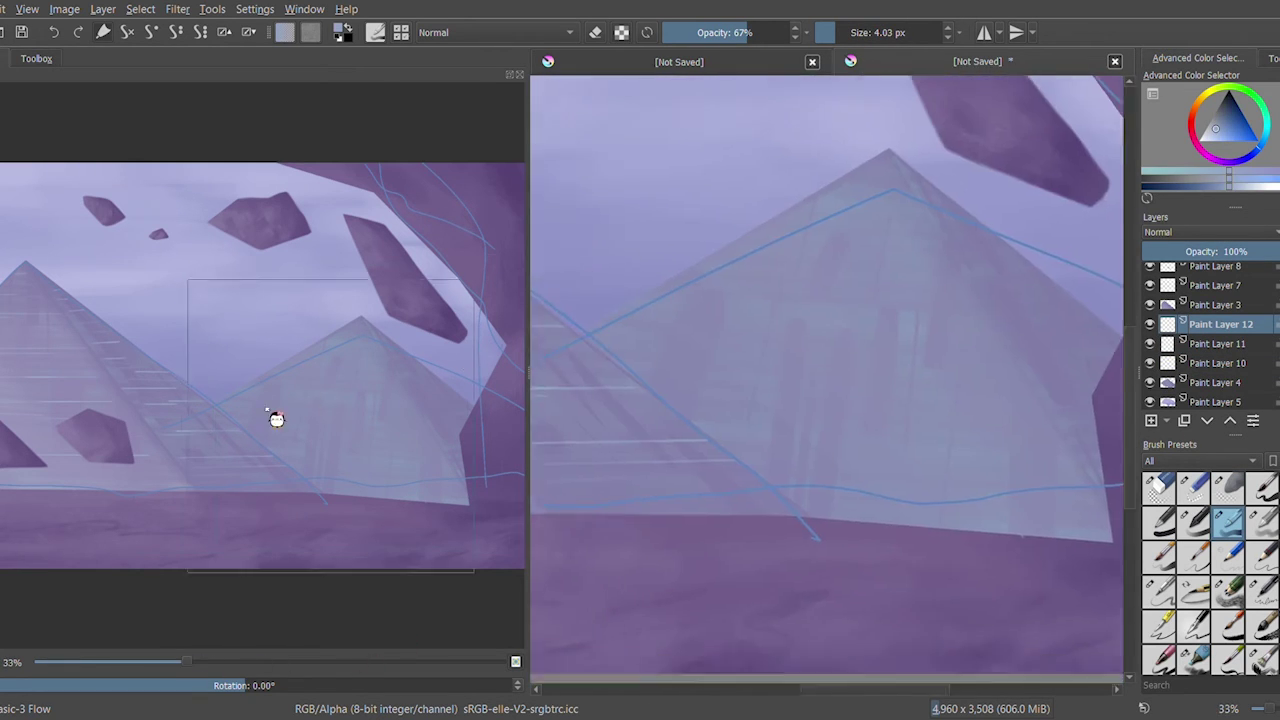
click(846, 33)
drag(791, 258, 791, 258)
drag(990, 331, 766, 309)
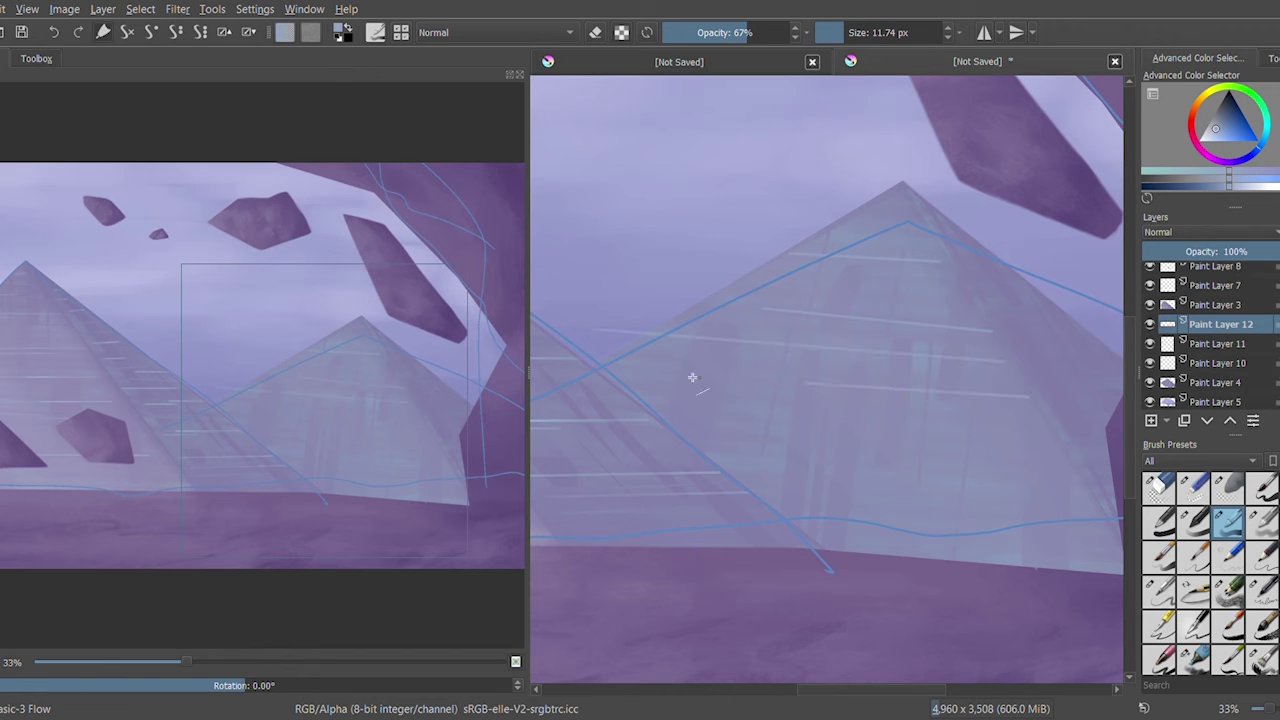
drag(881, 420, 592, 362)
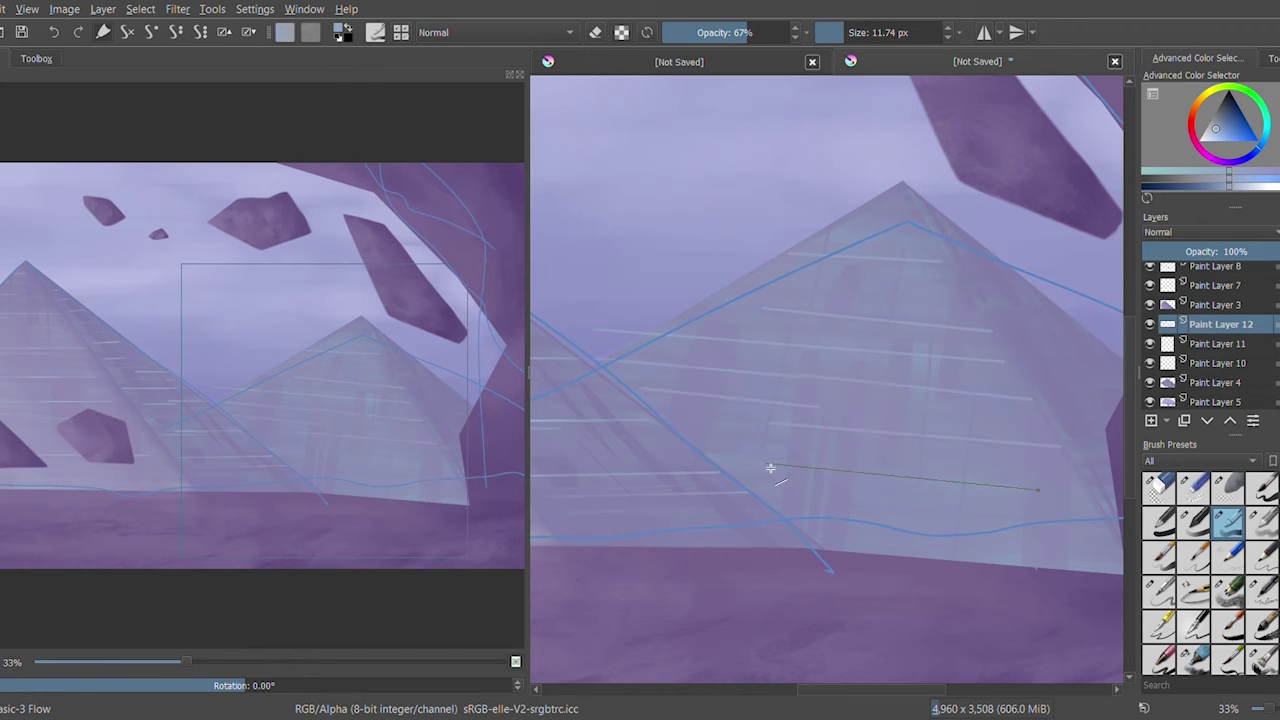
Erase the line ends that extend past the right mountain's outline on Paint Layer 12 using Eraser Circle at 333.08 px
key(minus)
key(ctrl+t)
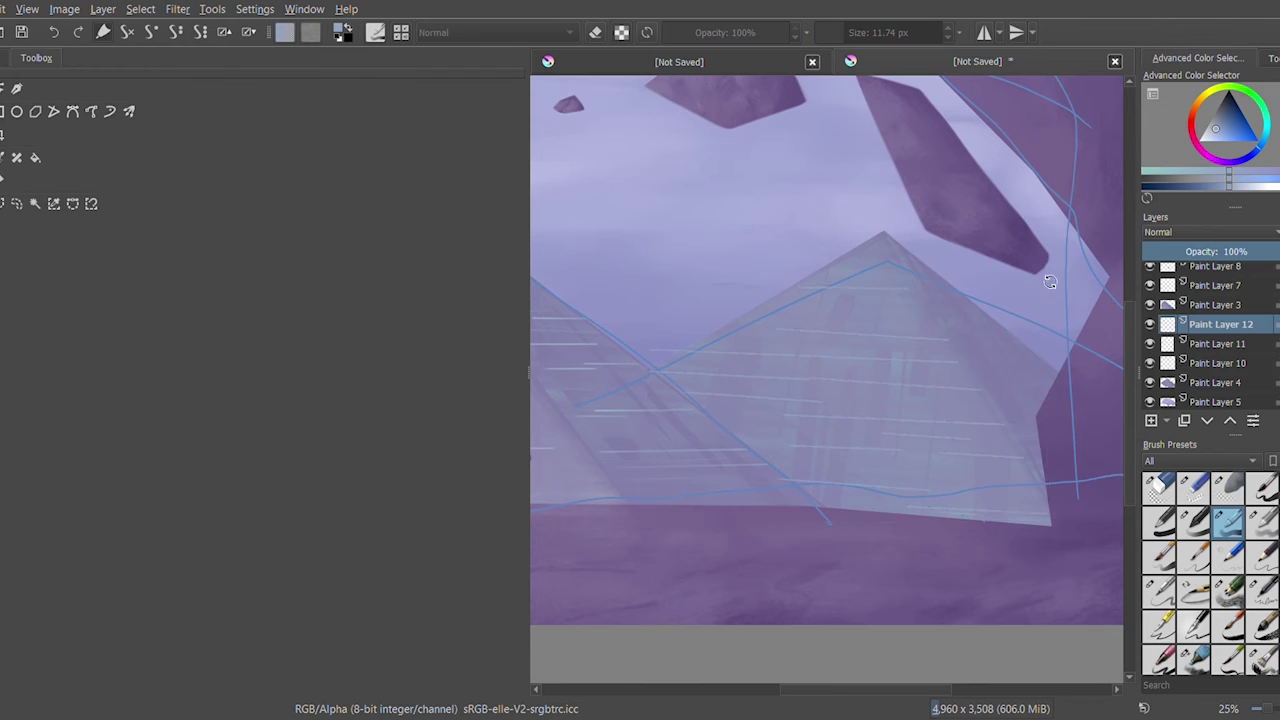
key(Page_Down)
key(Page_Down)
click(16, 88)
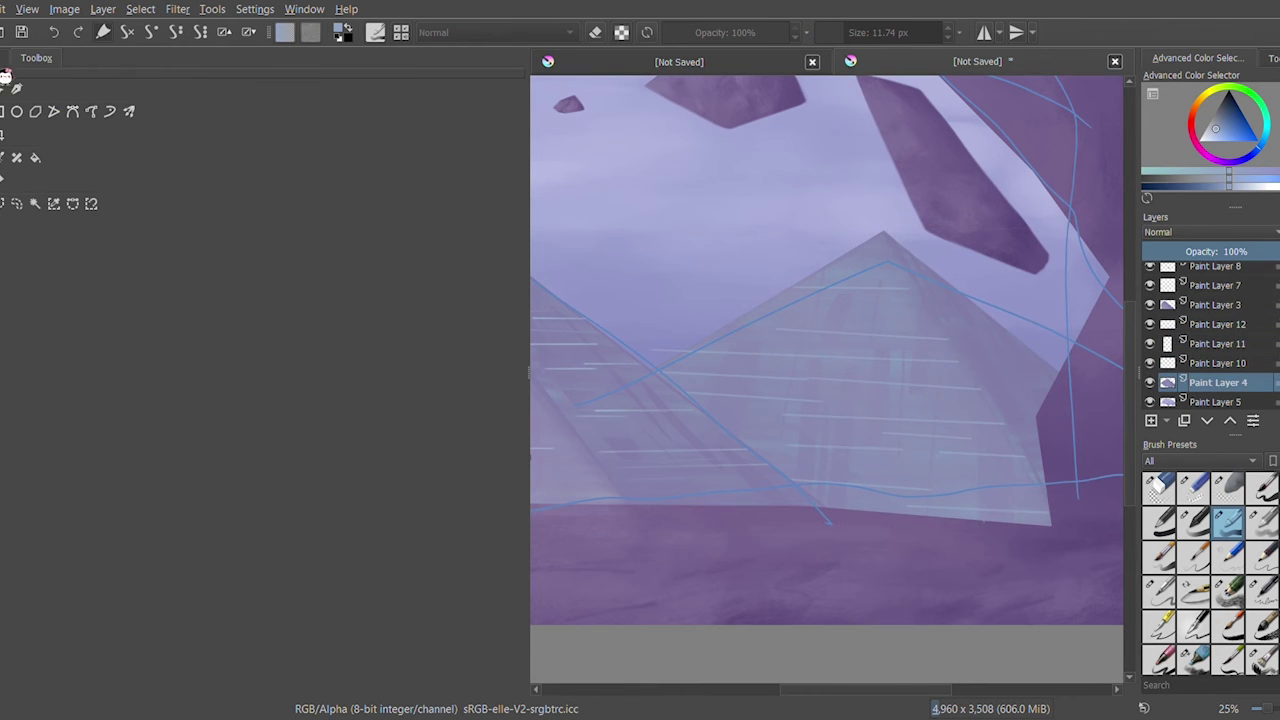
key(e)
key(Page_Up)
key(Page_Up)
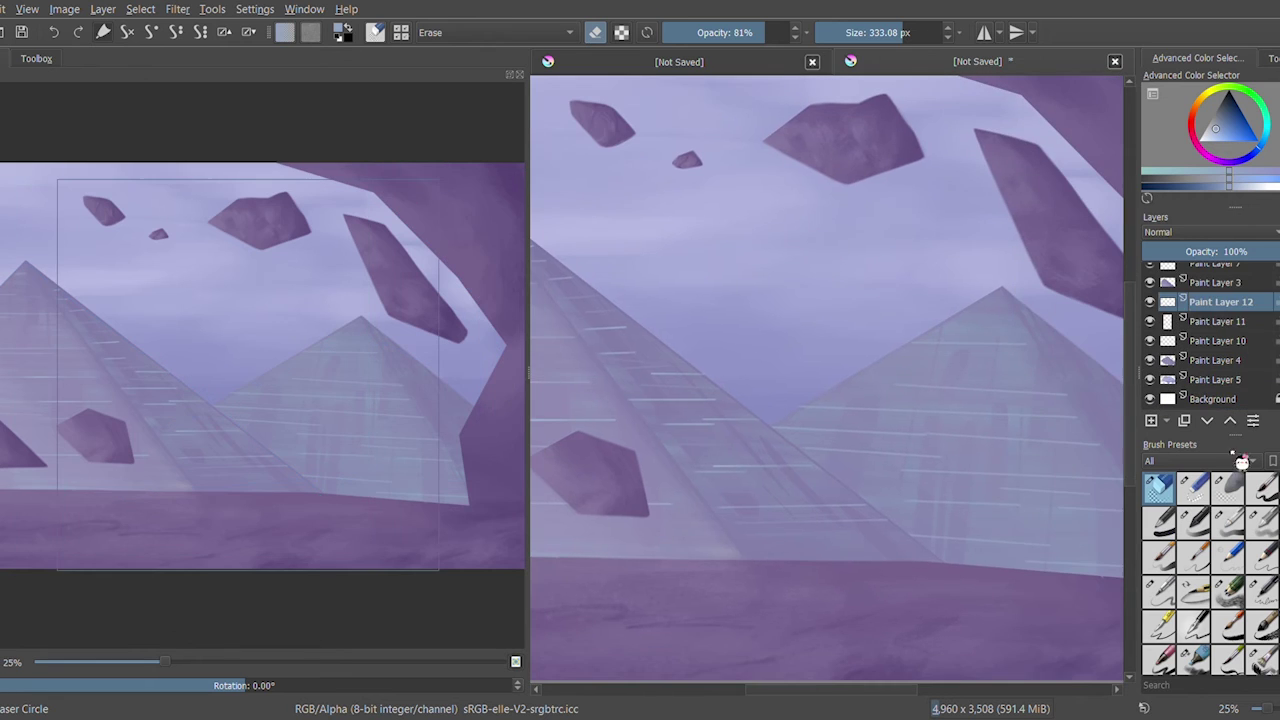
Draw thin pale lines on the right mountain's shaded face on a new layer at 11.74 px, and soften both faces' lines with Eraser Soft
key(Insert)
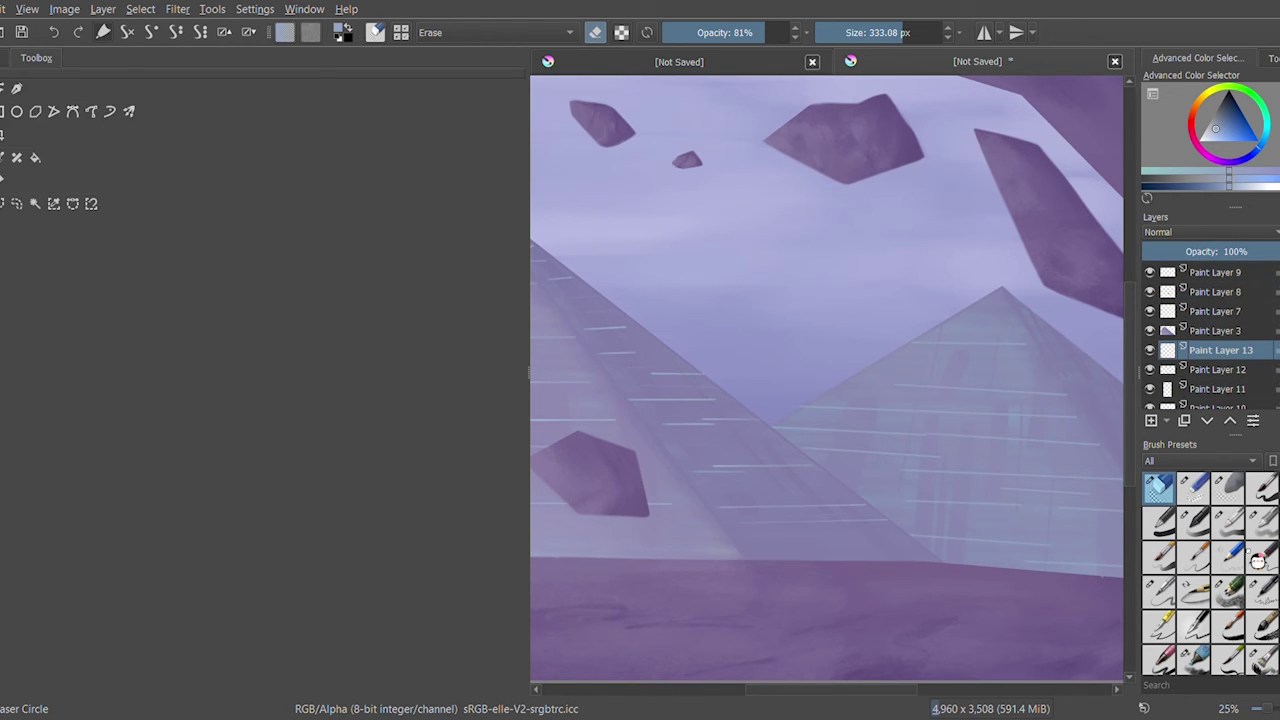
click(1228, 522)
click(303, 346)
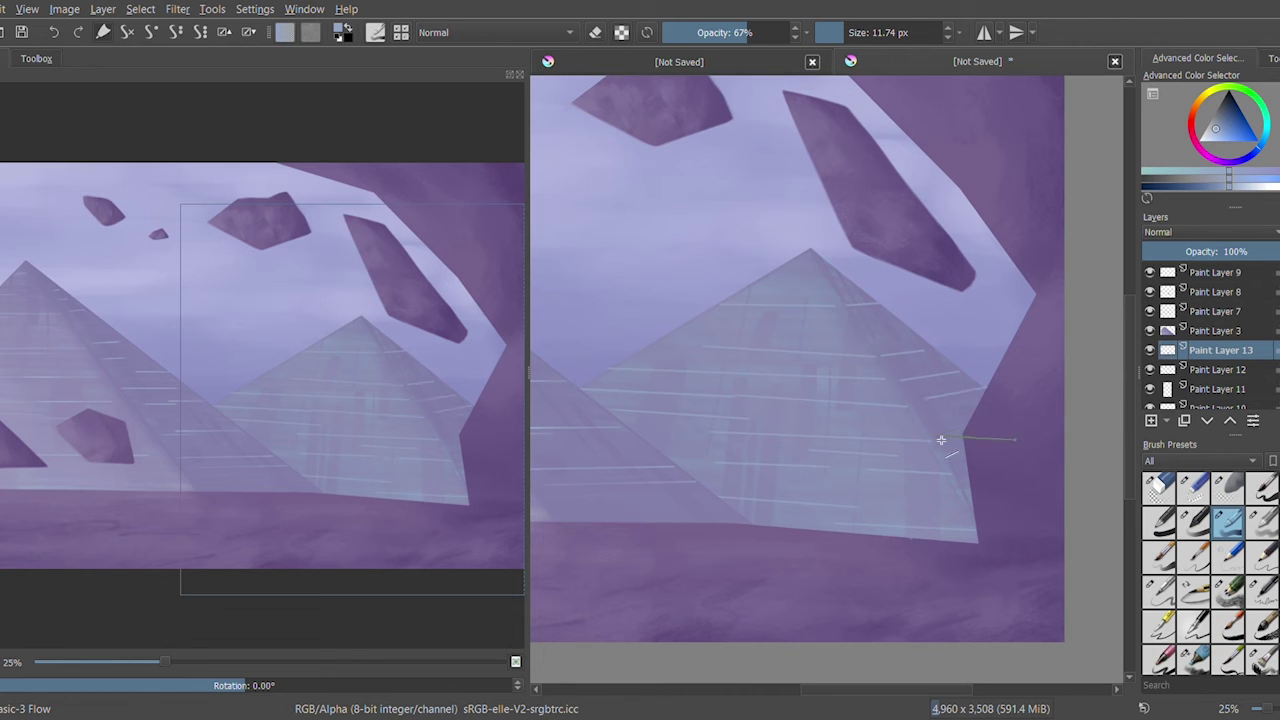
key(/)
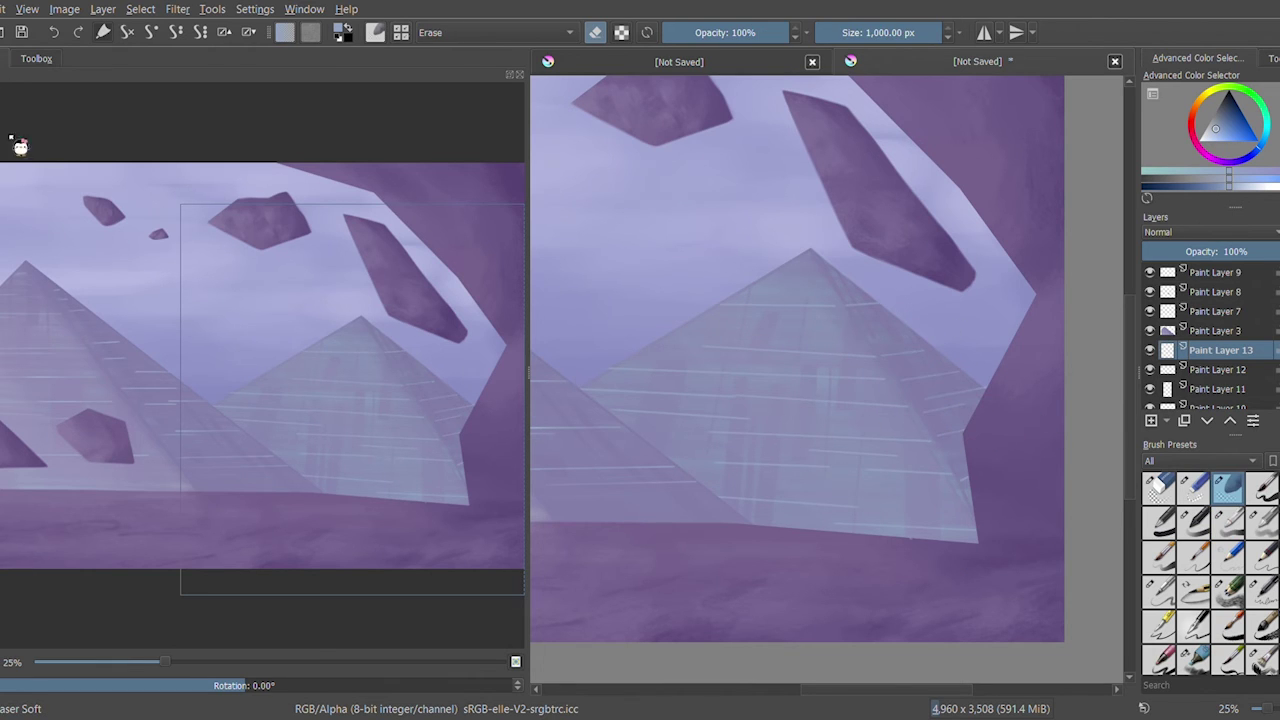
key(Page_Down)
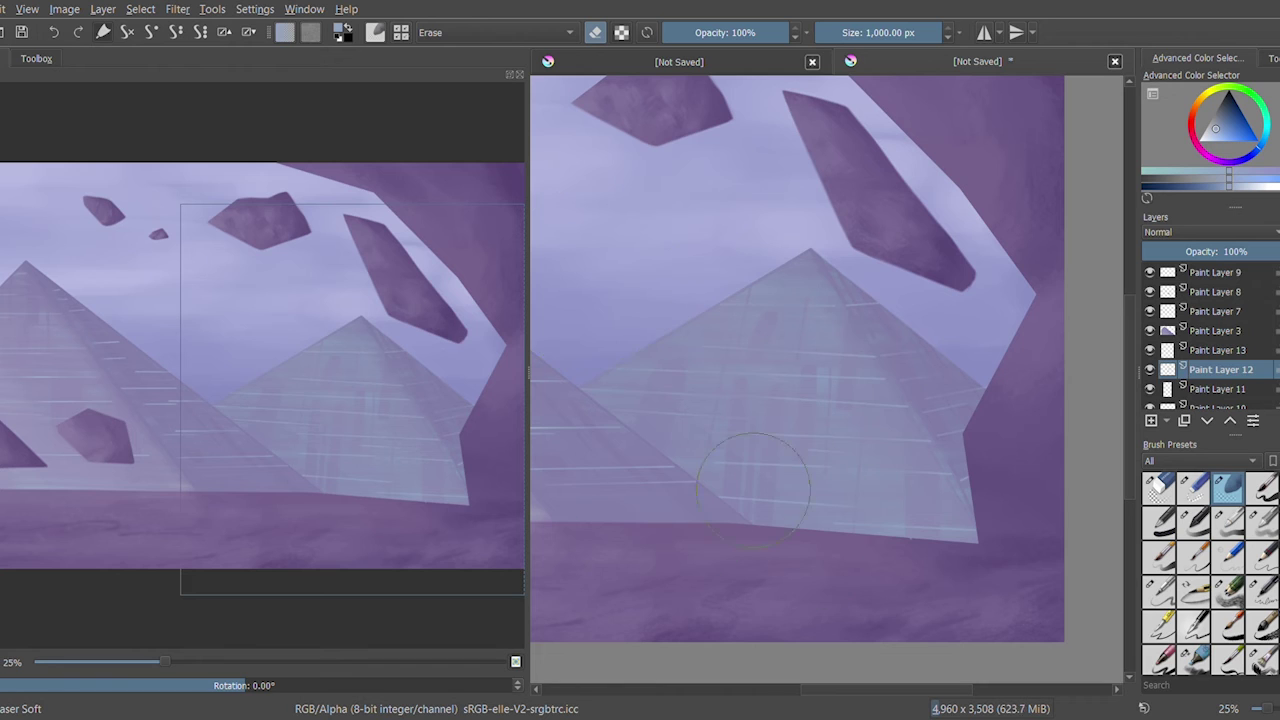
On a new paint layer, airbrush pale violet haze over the right mountain's base using Airbrush Soft at 1,000 px
key(Page_Up)
key(/)
key(Insert)
drag(600, 400, 900, 470)
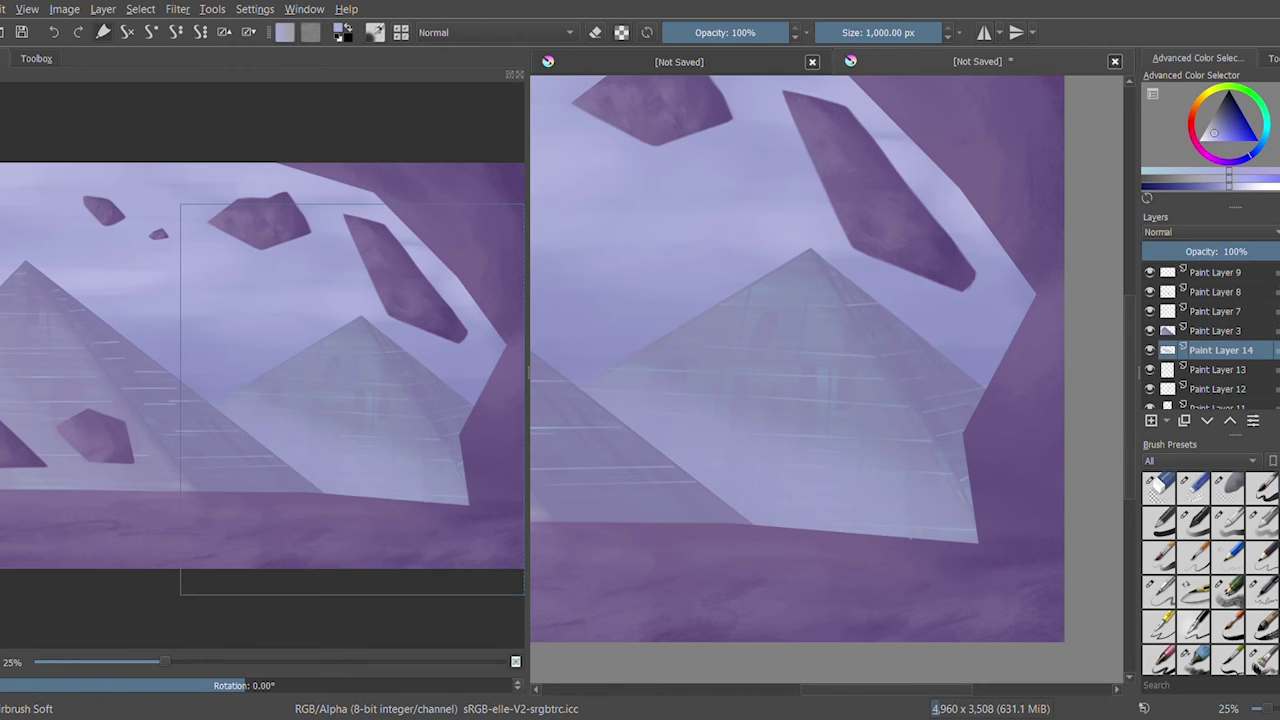
Add a paint layer above Paint Layer 3 and airbrush blue-violet haze over the left mountain's base with Airbrush Soft at 1,000 px
key(ctrl+z)
key(Page_Up)
key(Insert)
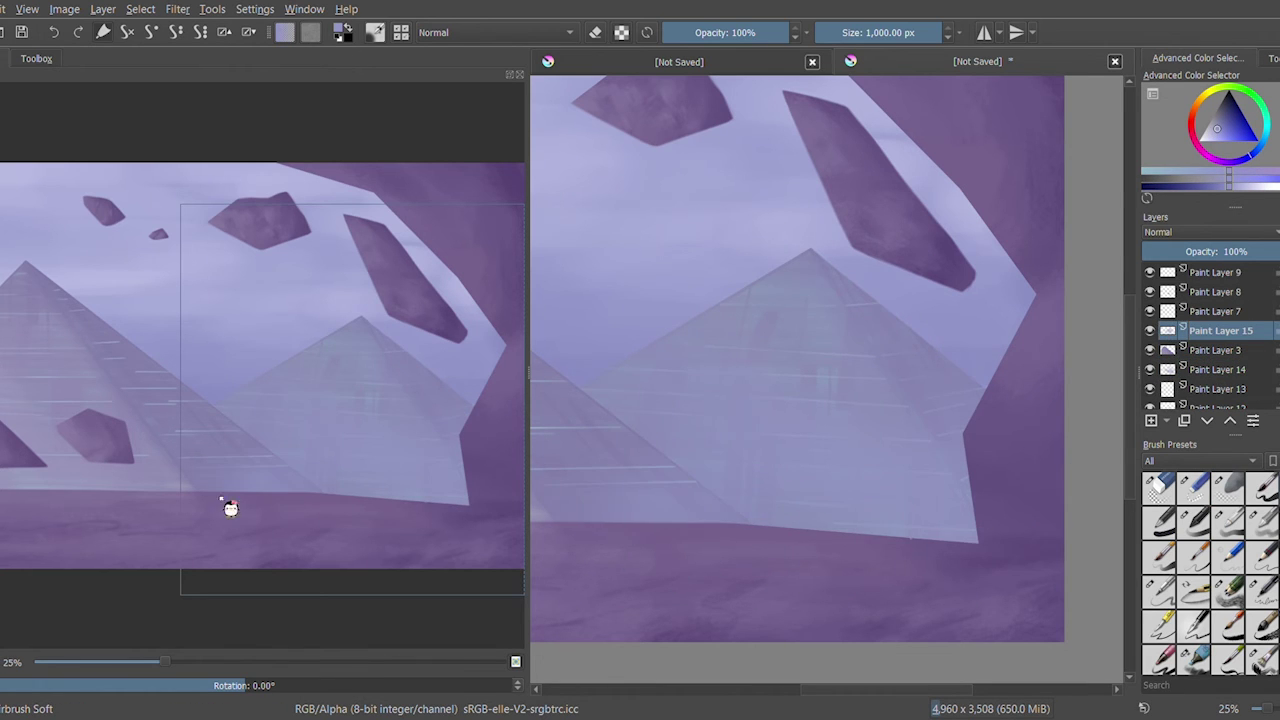
Set Paint Layer 14's opacity to 70% and airbrush more blue-violet haze over the right mountain's lower part
scroll(231, 508, down, 1)
scroll(1200, 320, down, 1)
click(1220, 346)
drag(1250, 251, 1257, 268)
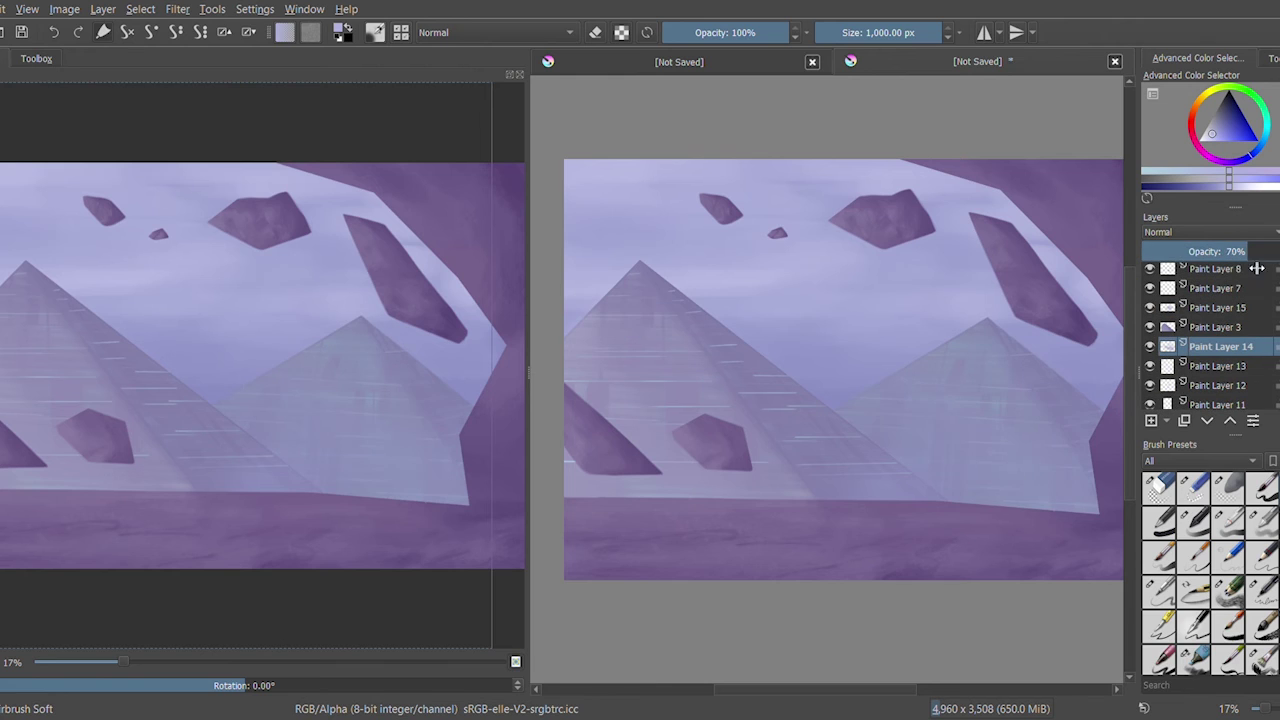
ctrl+click(834, 340)
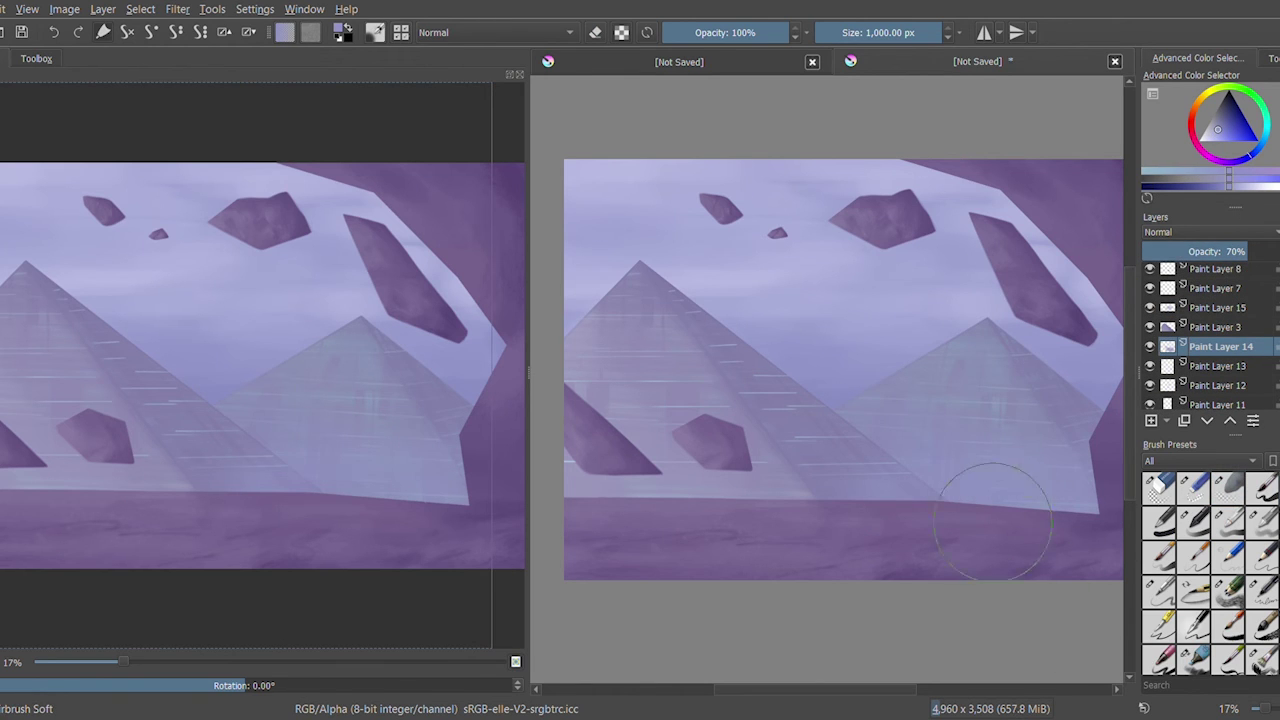
Airbrush violet haze along the mountains' bases on Paint Layer 15 and soft lilac tints into the sky on Paint Layer 5
click(1220, 307)
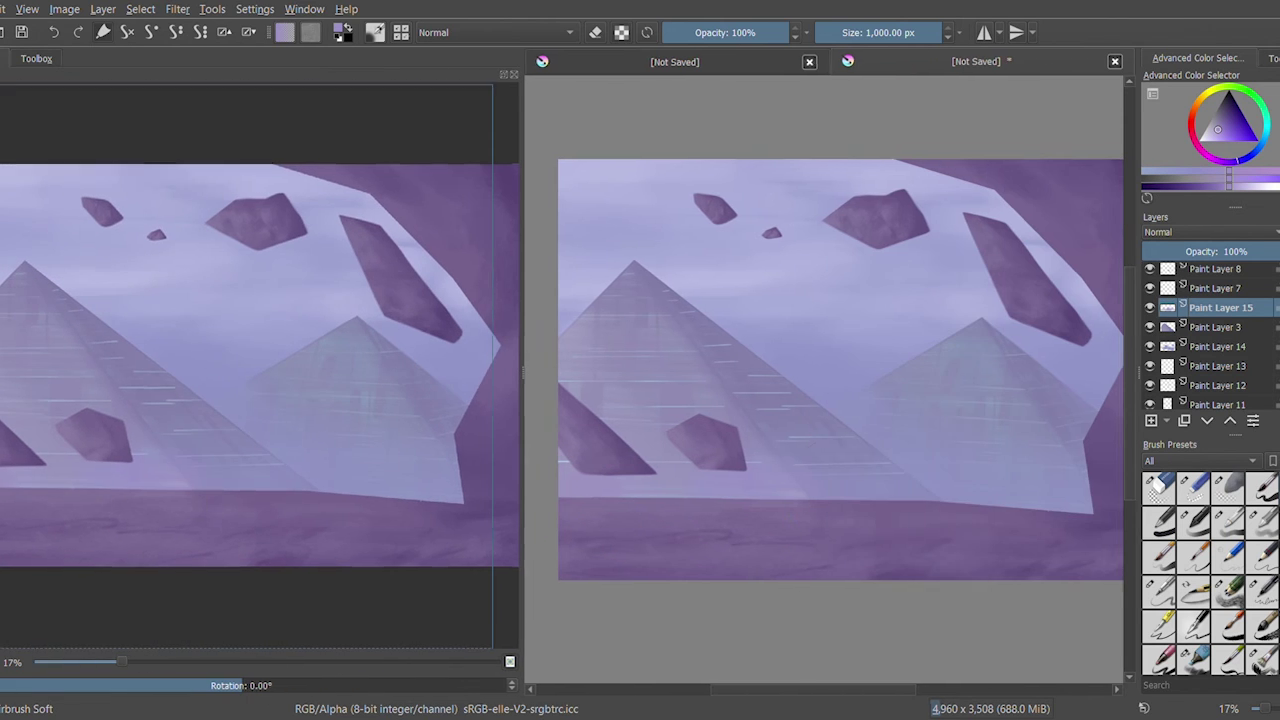
click(631, 286)
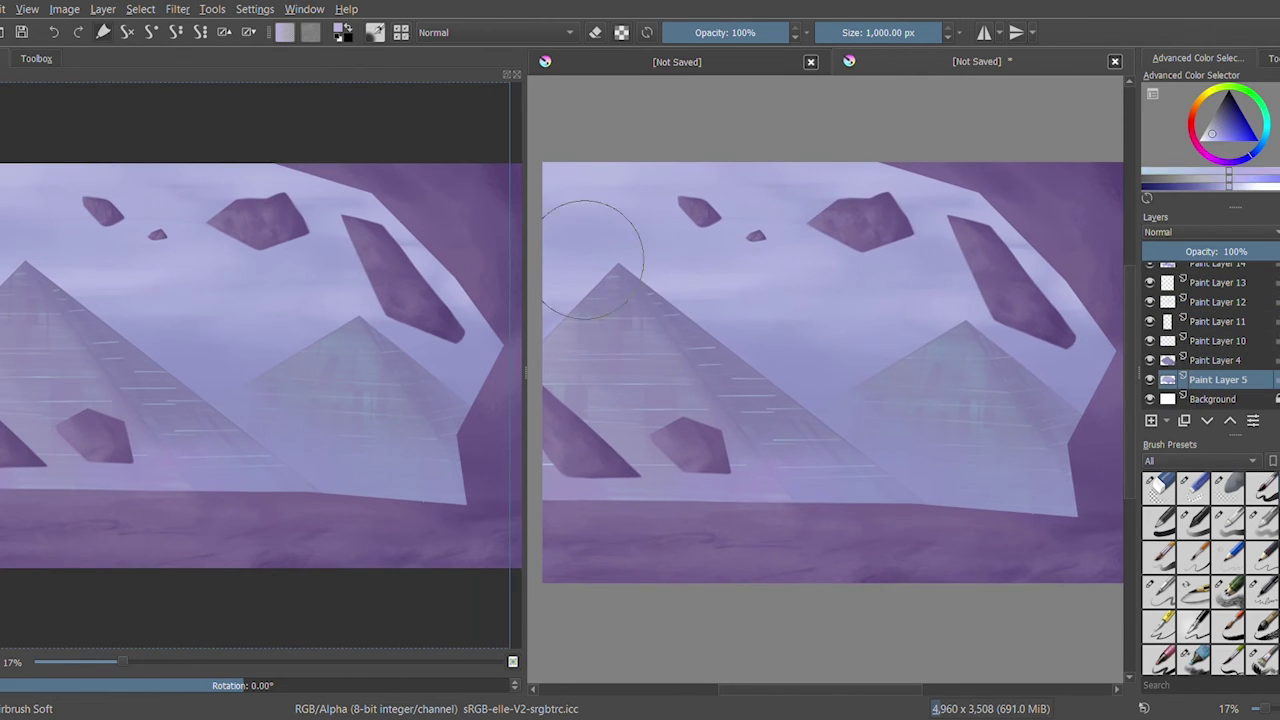
mouse_move(524, 330)
mouse_down()
mouse_move(692, 326)
mouse_move(447, 300)
mouse_up()
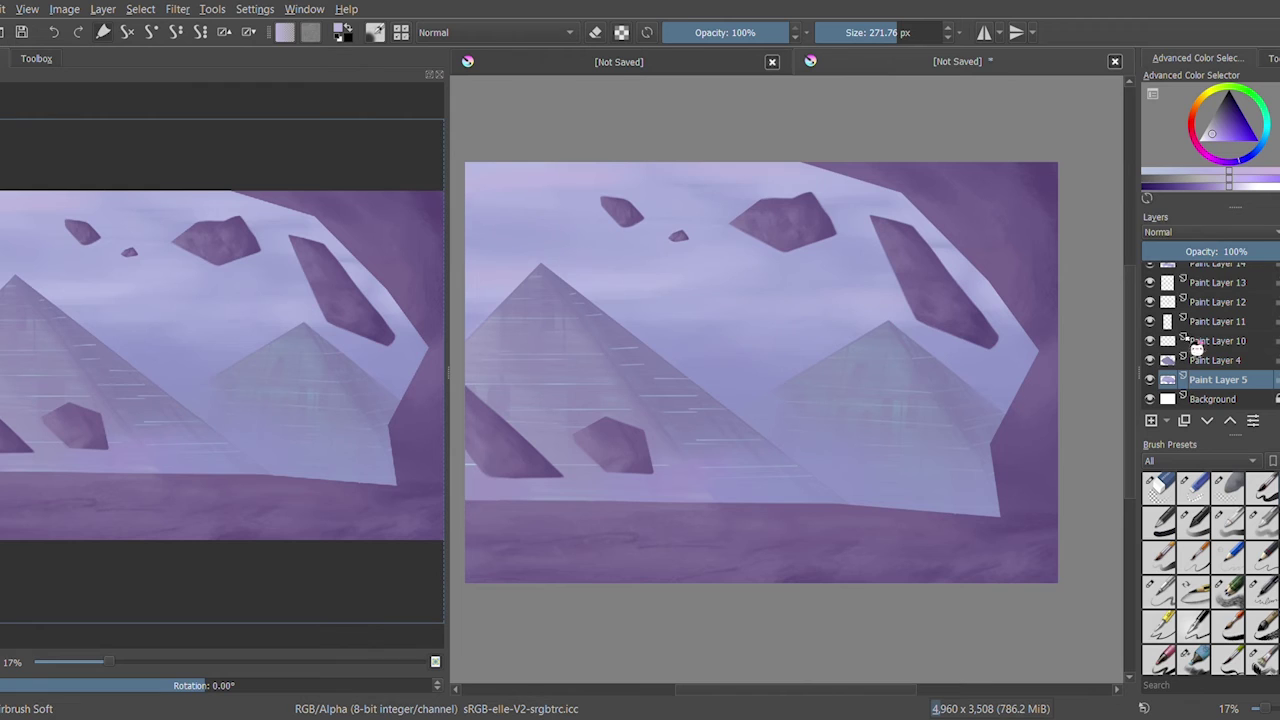
On Paint Layer 2, airbrush lighter purple and muted yellowish tints onto the cave wall and floating rocks at about 583 px
ctrl+click(943, 271)
drag(948, 217, 990, 217)
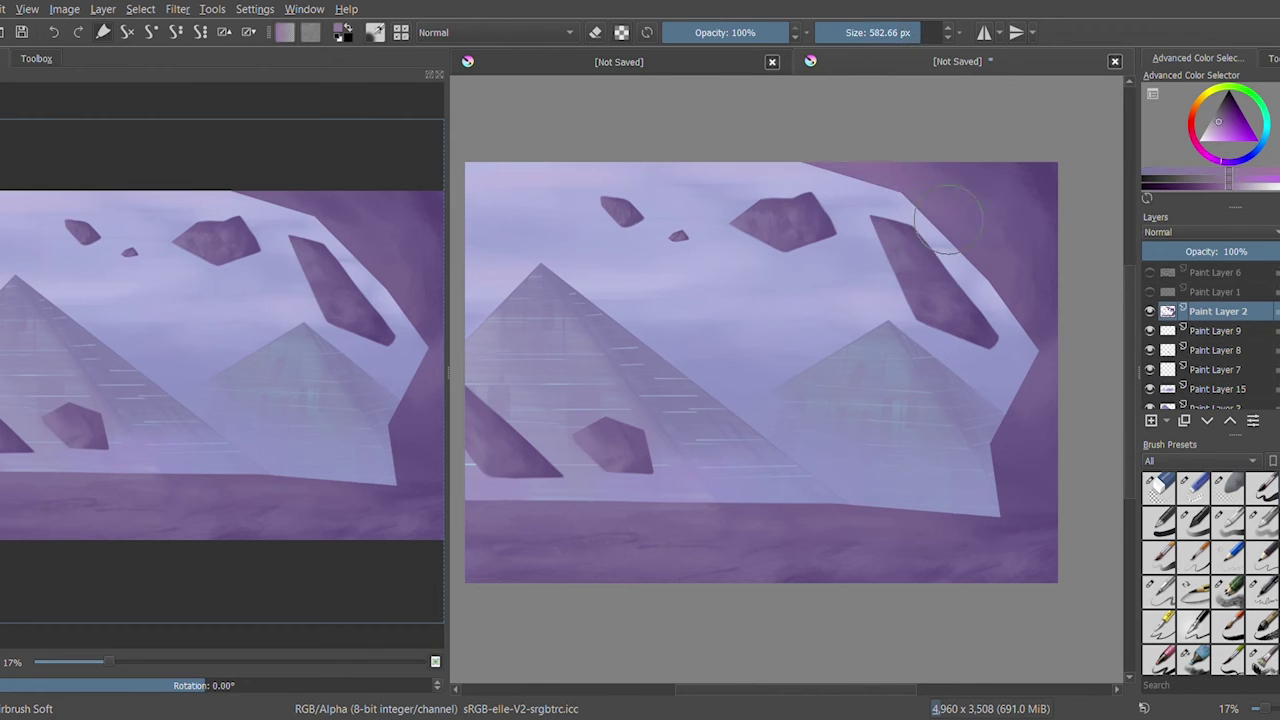
drag(737, 251, 787, 269)
click(1227, 86)
click(738, 32)
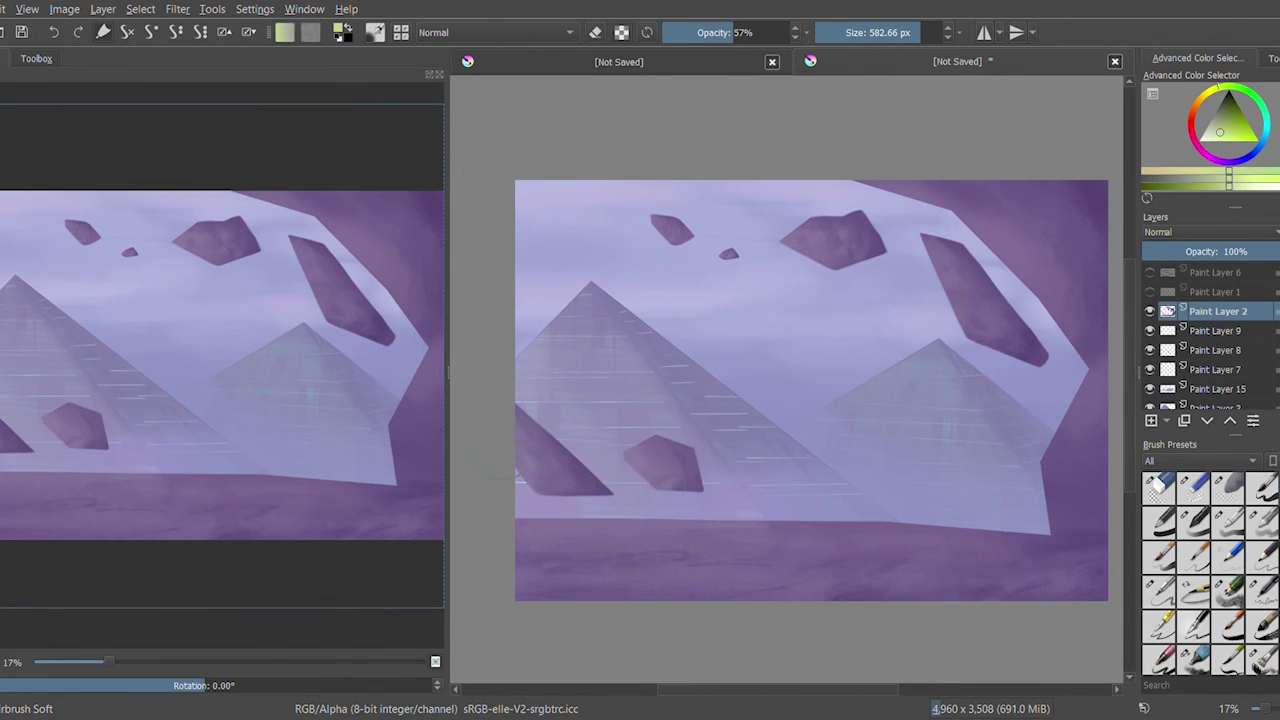
Airbrush pale yellow-green haze over both mountains on new Paint Layer 16 at 57% opacity and 1,000 px, and add Paint Layer 17 below it
click(1150, 424)
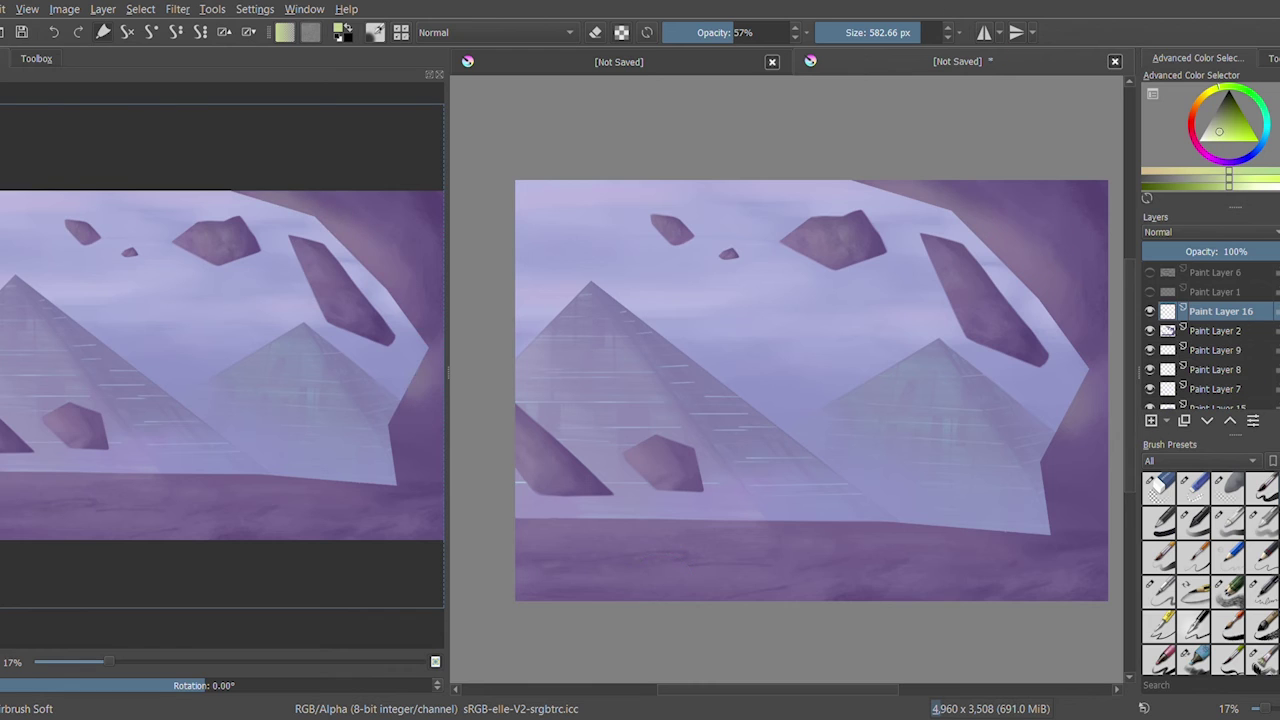
click(922, 30)
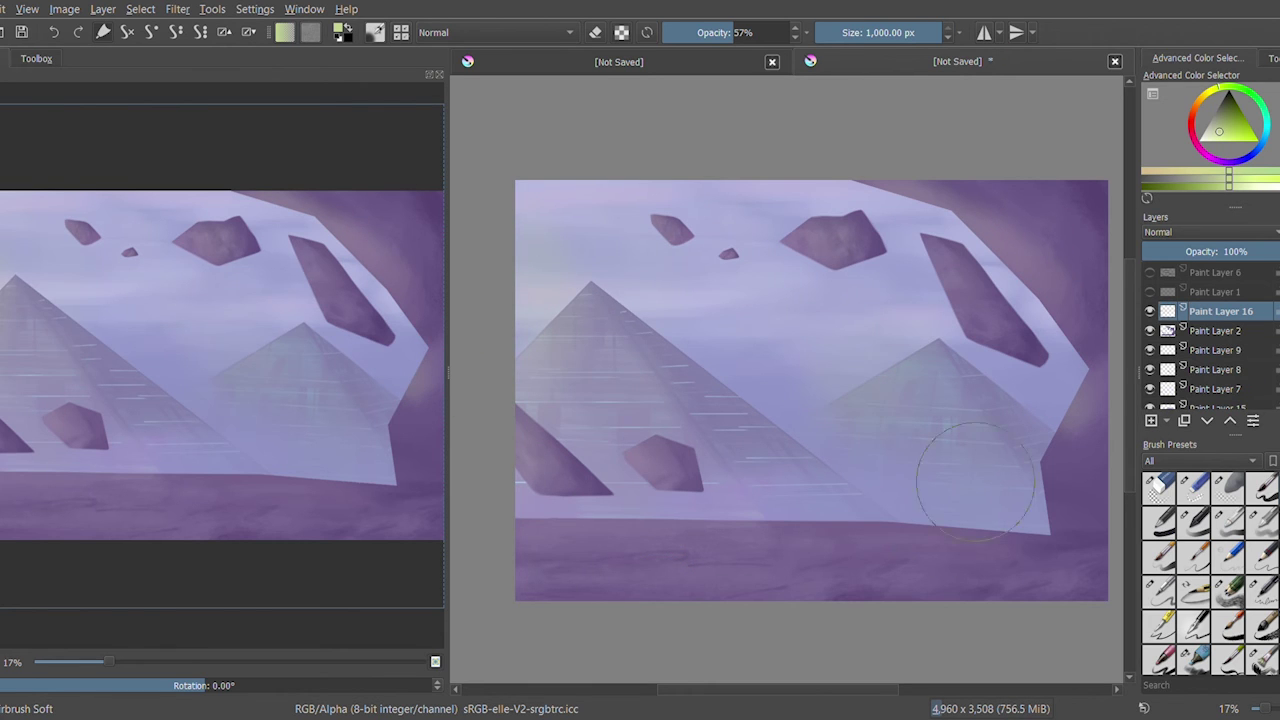
key(Page_Down)
key(e)
key(Insert)
Soften the cave wall's edge beside the right mountain on Paint Layer 2 with Eraser Soft, undoing the erasing over the floating rock
key(Page_Down)
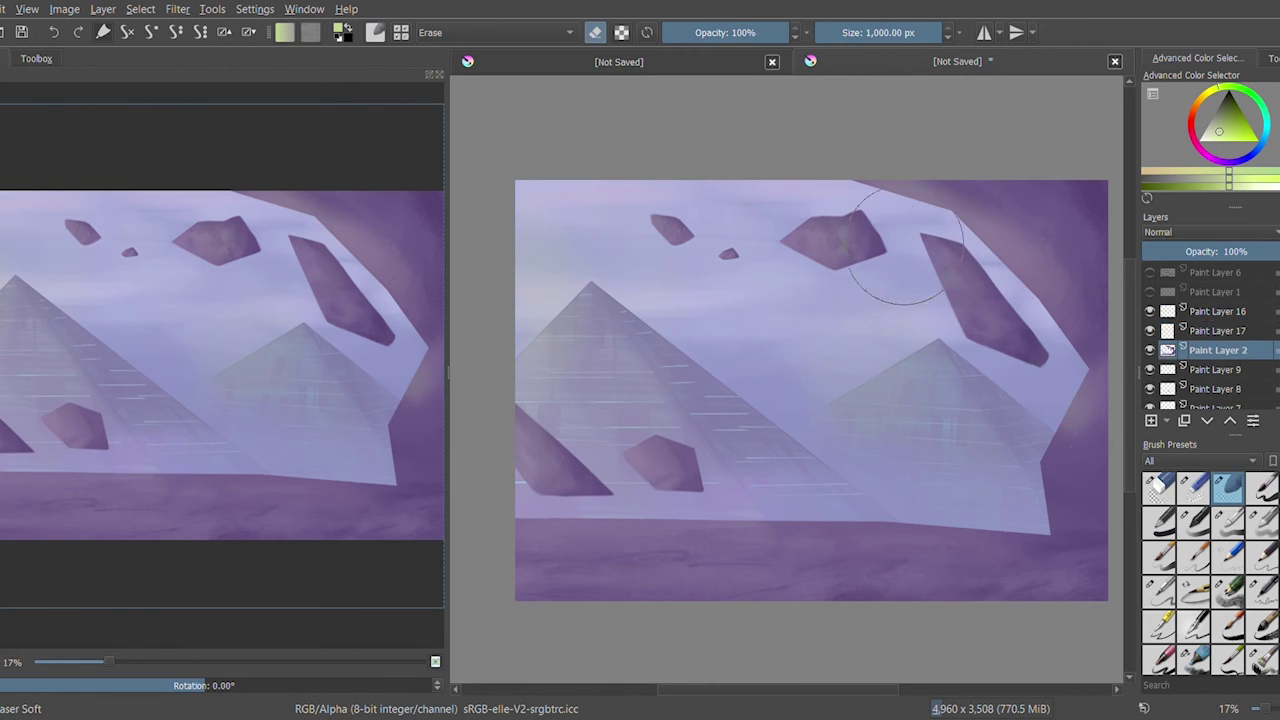
mouse_move(880, 215)
mouse_down()
mouse_move(930, 230)
mouse_move(999, 285)
mouse_up()
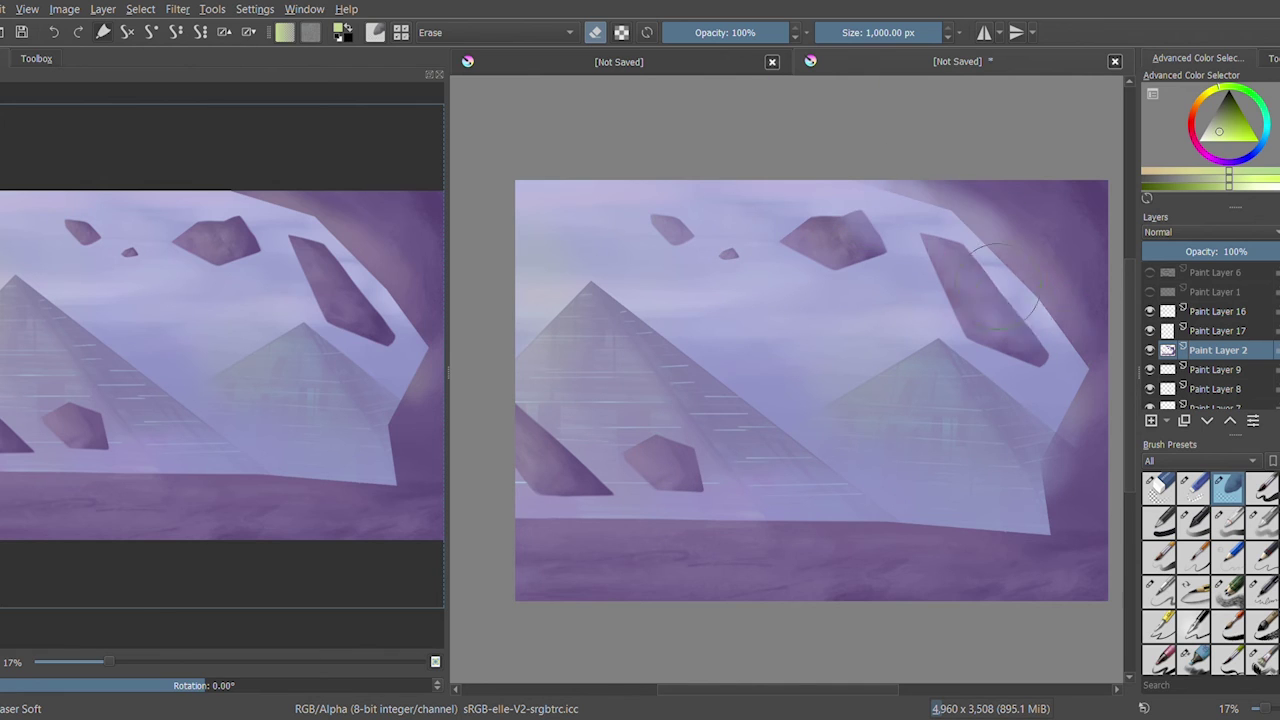
key(ctrl+z)
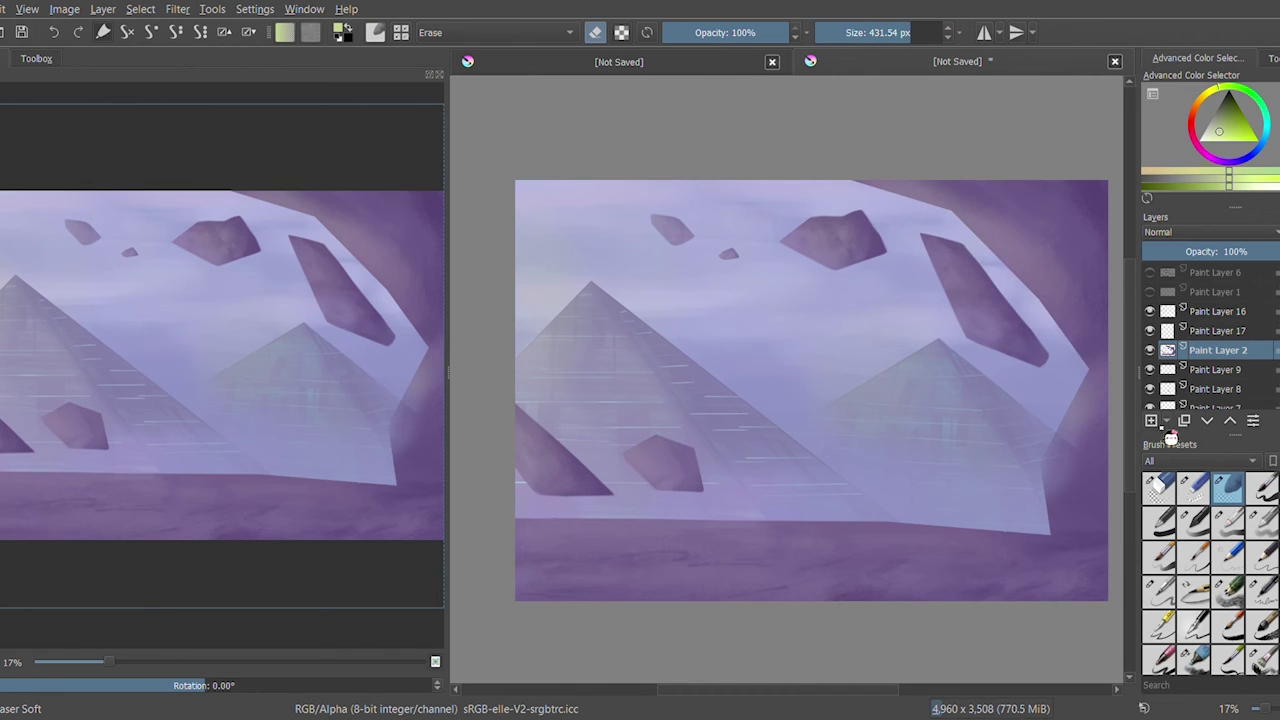
Add Paint Layer 18 above Paint Layer 2 and spatter pale specks around both mountains using Texture Splat at 1,000 px
click(1151, 420)
scroll(1195, 460, down, 2)
click(1193, 590)
click(1264, 152)
click(1228, 590)
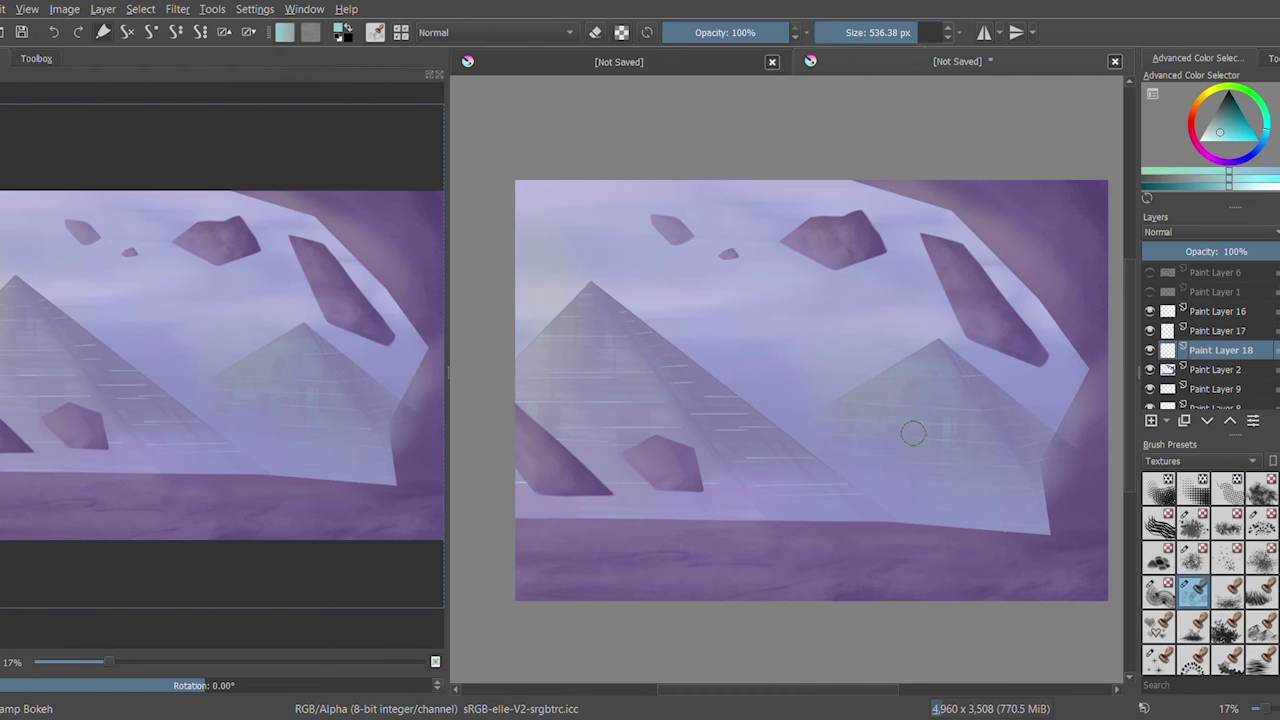
mouse_move(900, 440)
mouse_down()
mouse_move(963, 418)
mouse_move(790, 540)
mouse_up()
key(ctrl+z)
click(1228, 555)
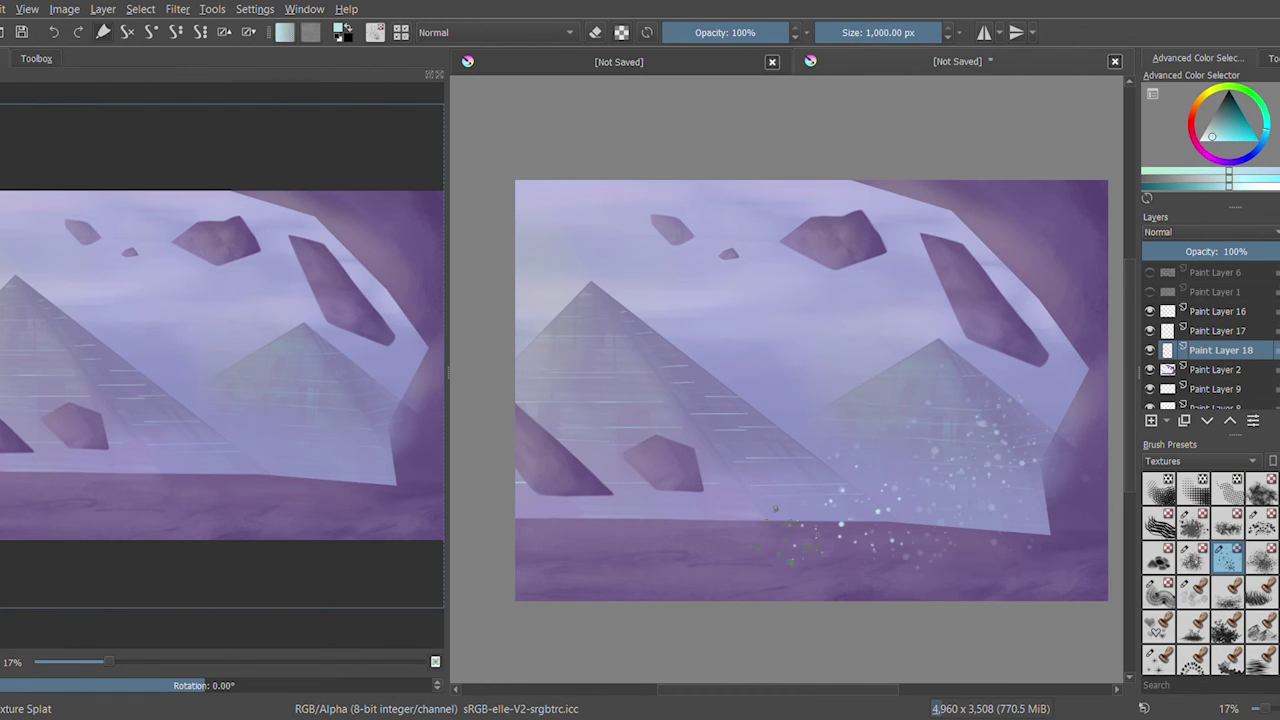
click(1196, 150)
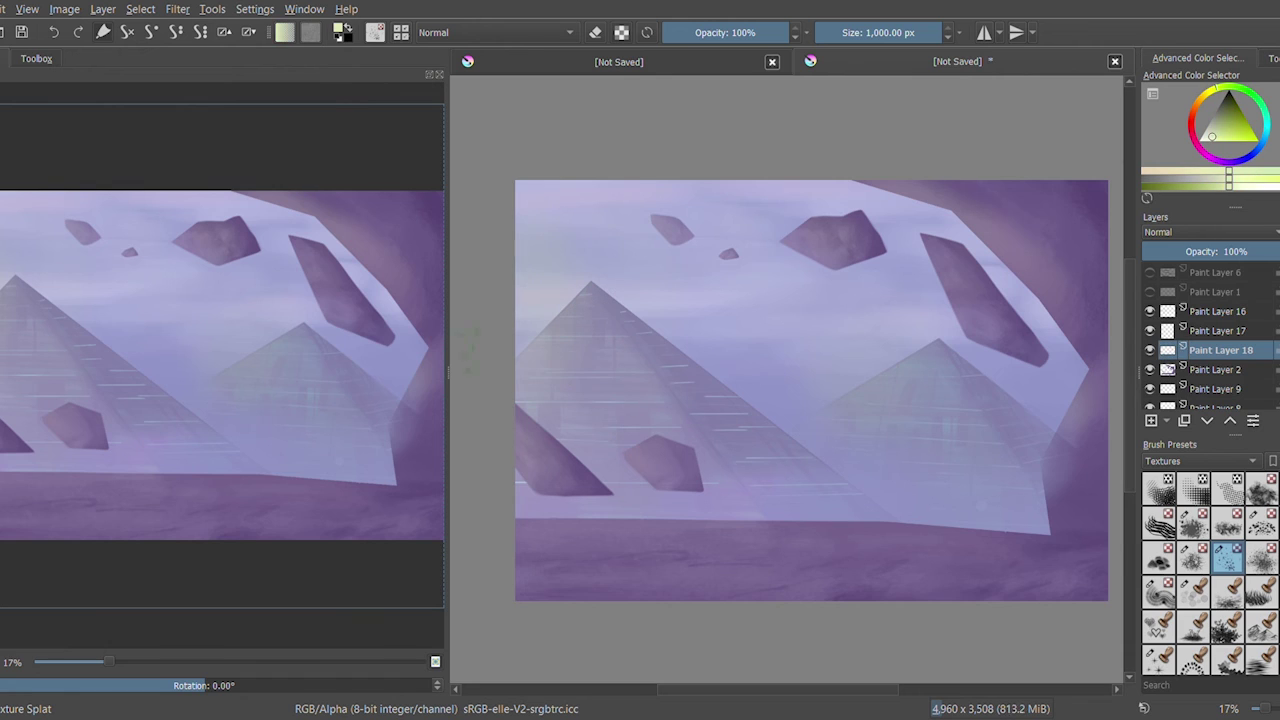
click(1262, 555)
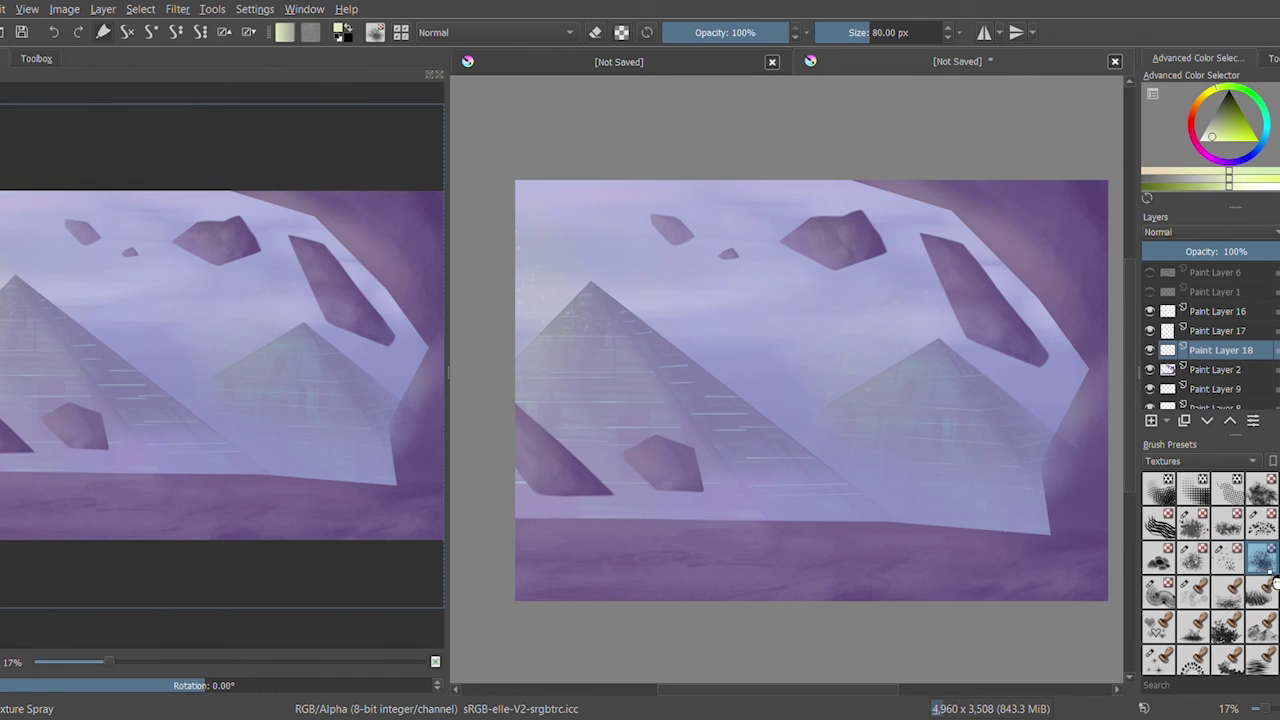
click(929, 43)
drag(900, 460, 1098, 505)
key(ctrl+z)
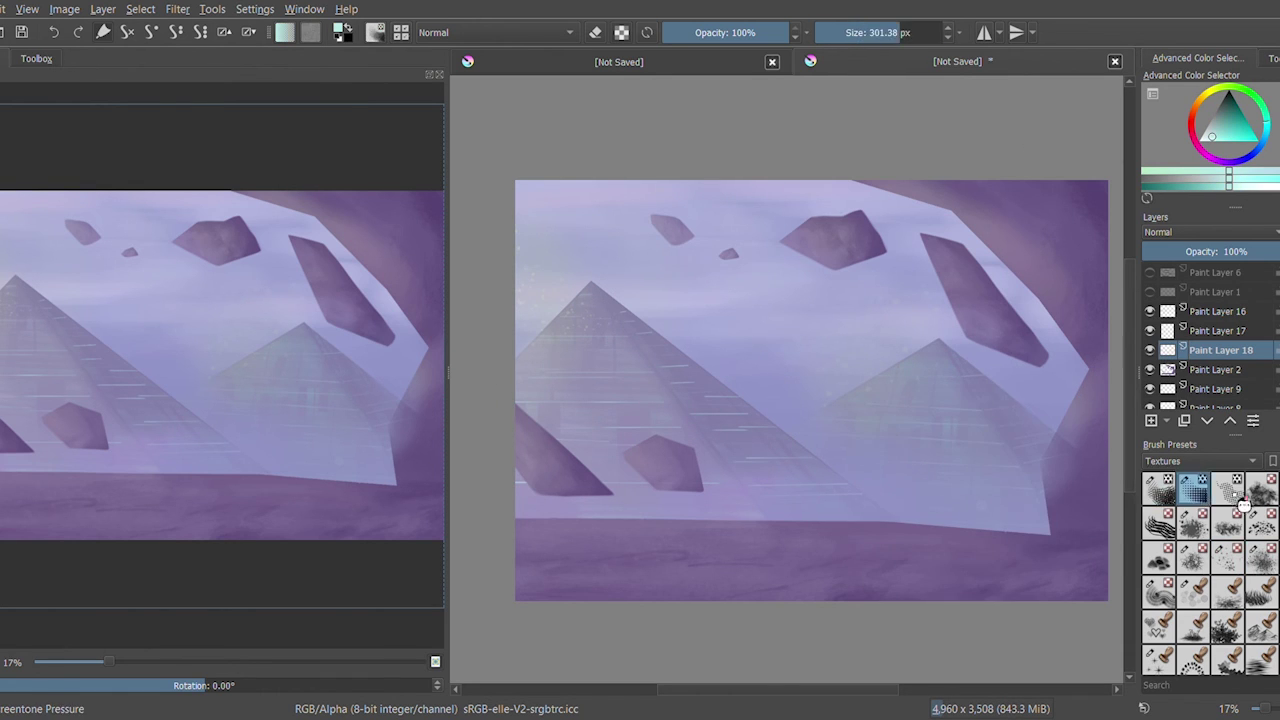
click(1228, 488)
drag(890, 390, 1005, 400)
key(ctrl+z)
click(1228, 522)
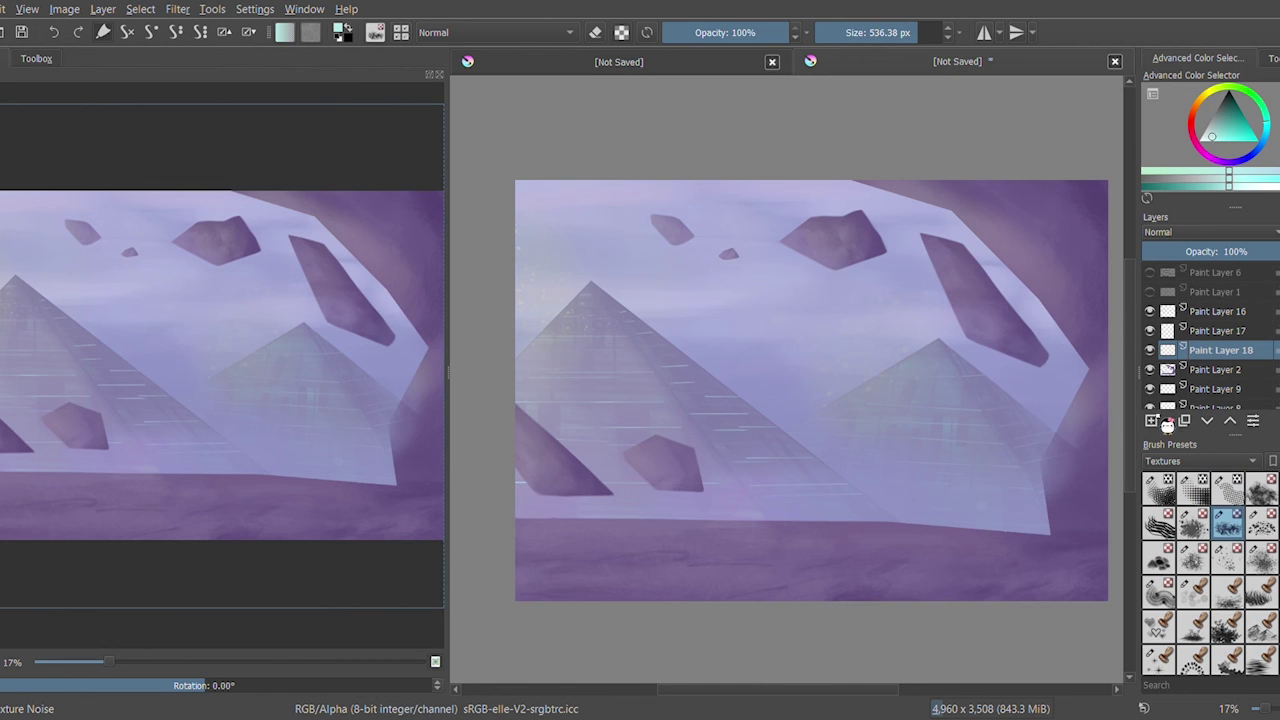
Draw branching pale cyan cracks across all the floating rocks using Basic-3 Flow at 67% opacity and 11.74 px
click(144, 664)
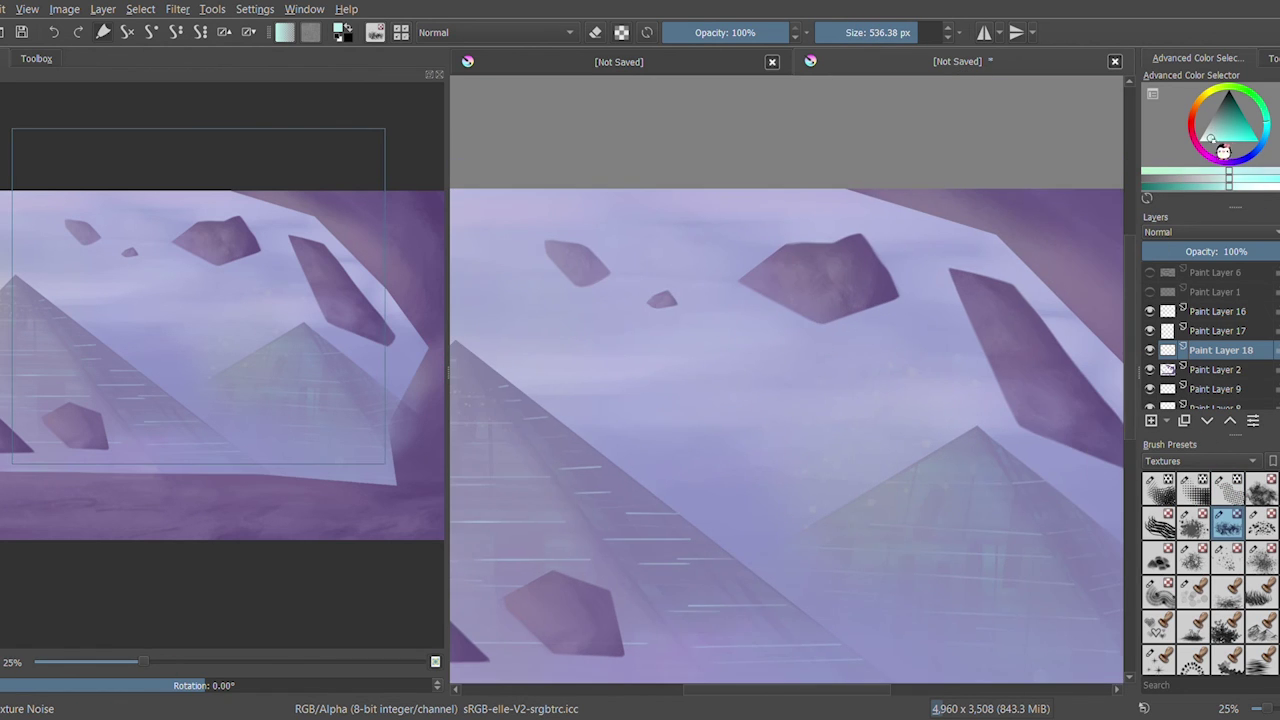
click(1193, 512)
click(1228, 512)
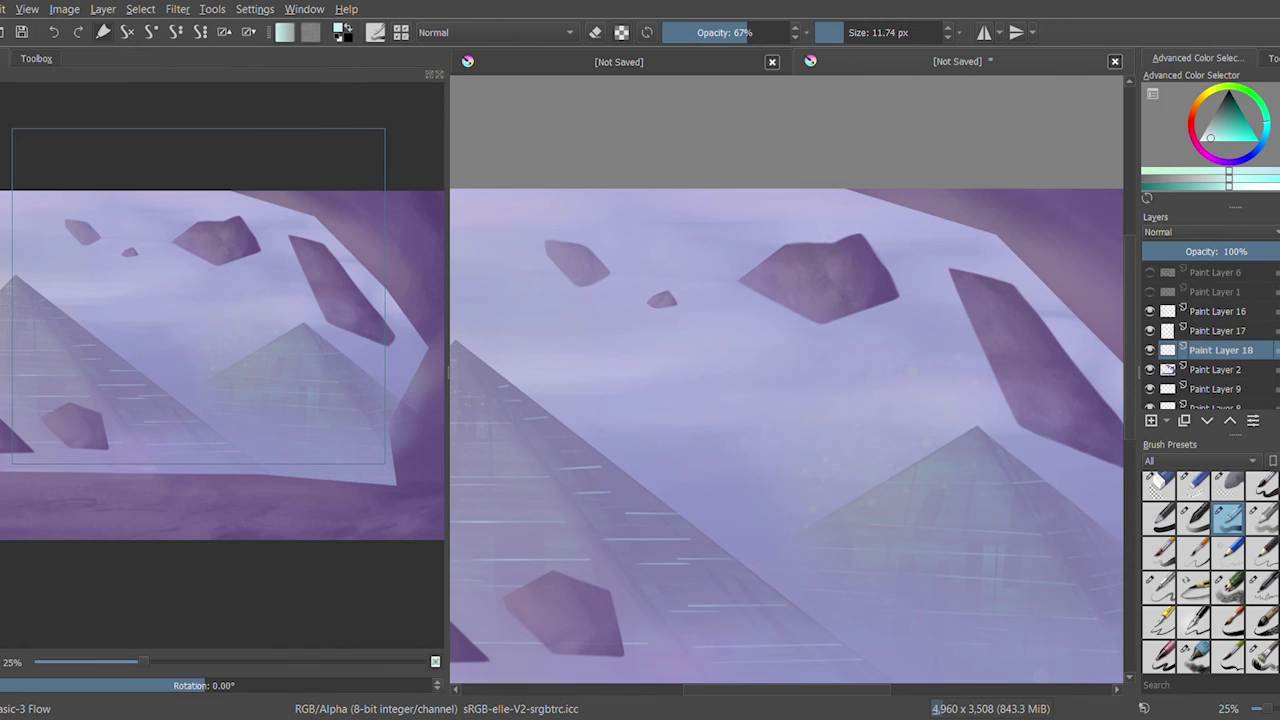
key(ctrl+z)
drag(804, 295, 837, 250)
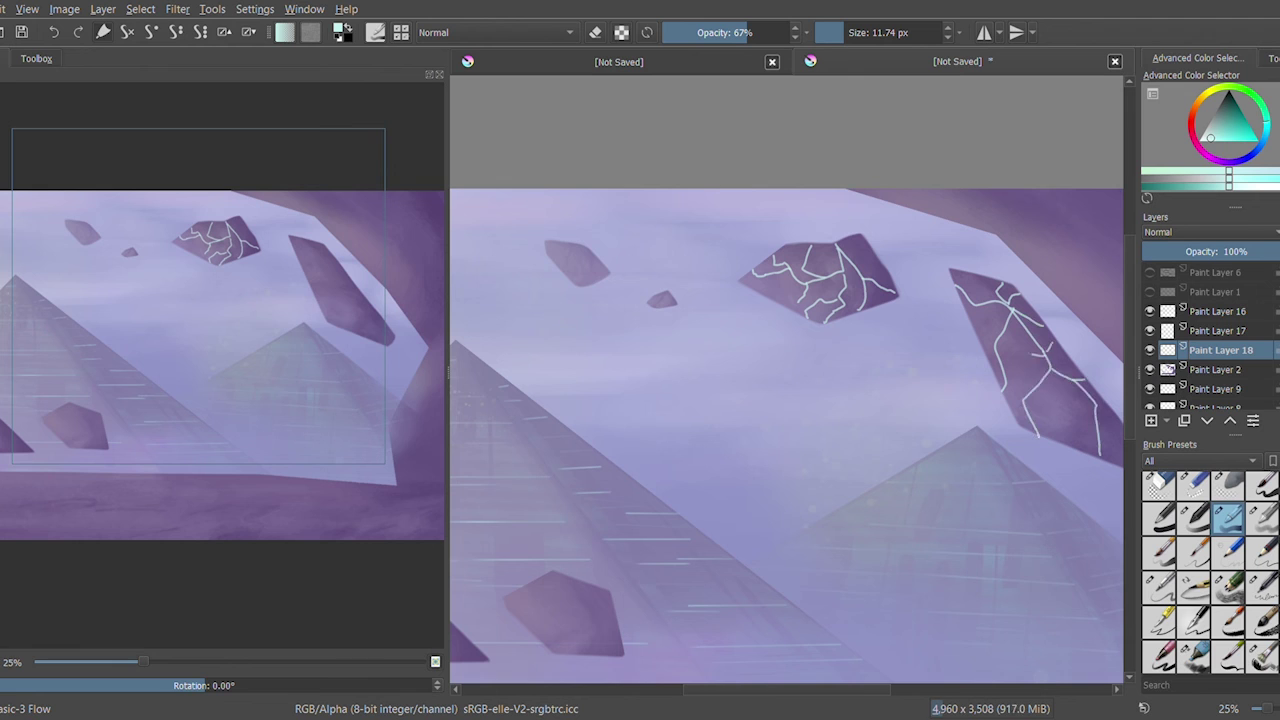
drag(1026, 350, 1004, 384)
drag(85, 232, 98, 380)
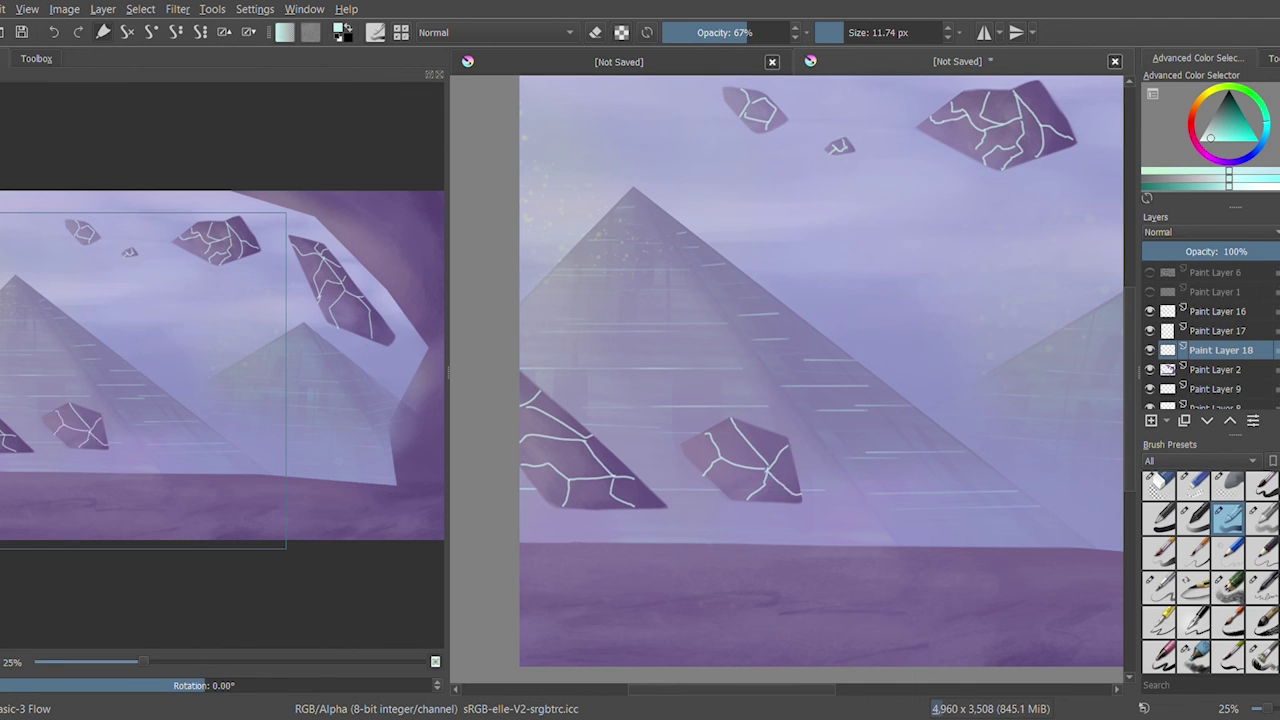
Partly fade the pale cracks on the floating rocks with Eraser Soft, varying its size between about 238 and 595 px
click(1228, 488)
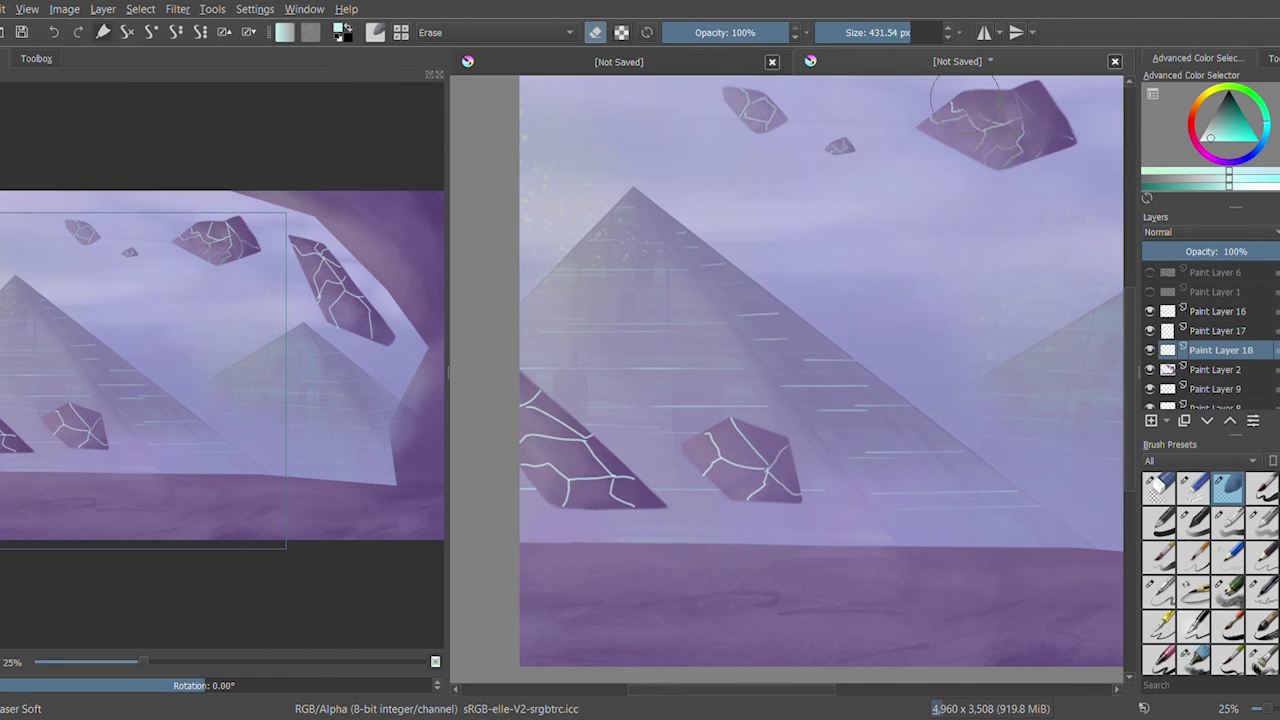
mouse_move(585, 440)
mouse_down()
mouse_move(625, 480)
mouse_move(580, 475)
mouse_move(750, 462)
mouse_move(975, 115)
mouse_move(1025, 110)
mouse_up()
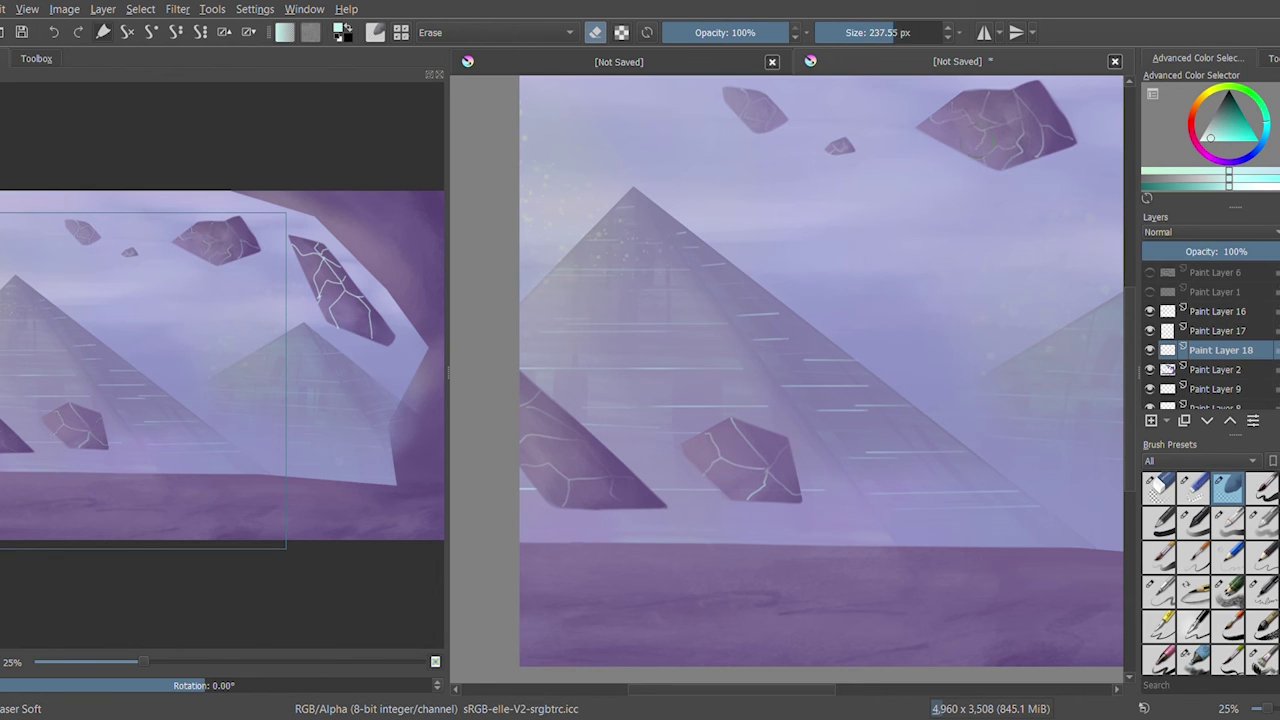
drag(884, 44, 866, 44)
key(bracketright)
key(bracketright)
key(bracketright)
key(bracketright)
key(bracketright)
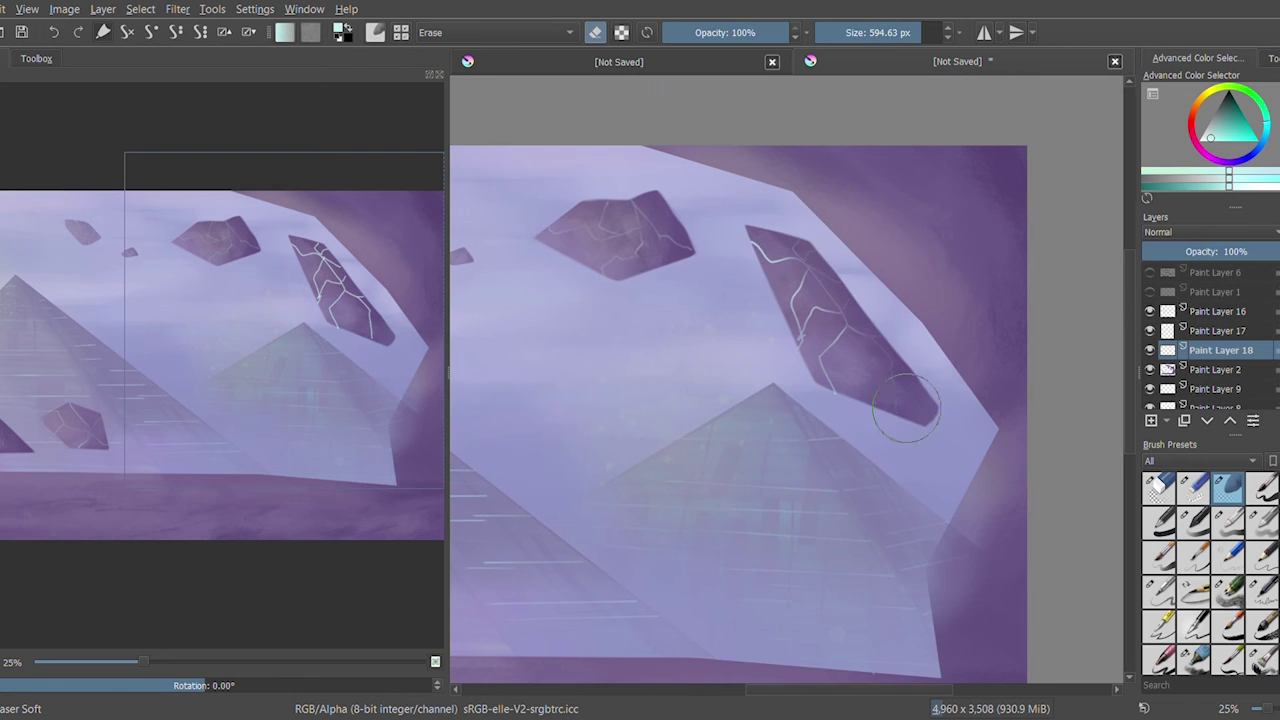
click(292, 410)
On new Paint Layer 19, fill two small polygonal rocks in violet-grey and dot tiny debris around them in the sky with Basic-2 Opacity
key(minus)
ctrl+click(714, 294)
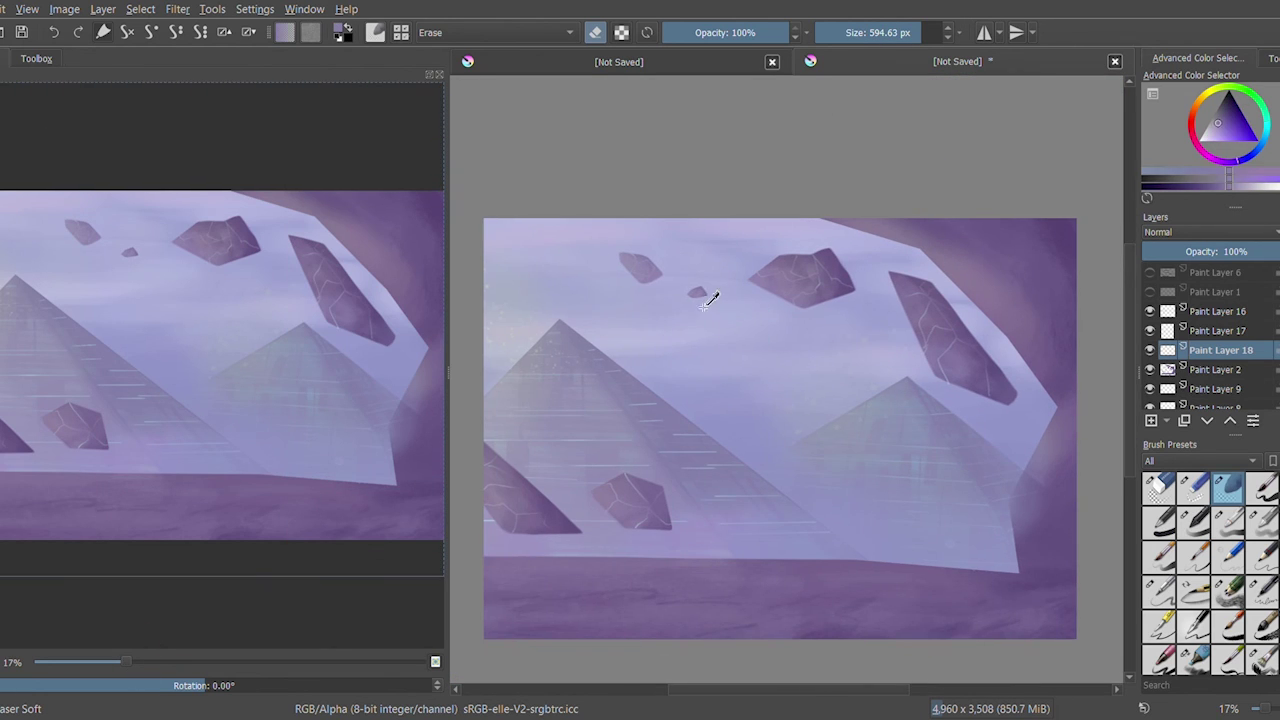
key(Insert)
key(slash)
drag(736, 337, 760, 334)
key(ctrl+z)
key(plus)
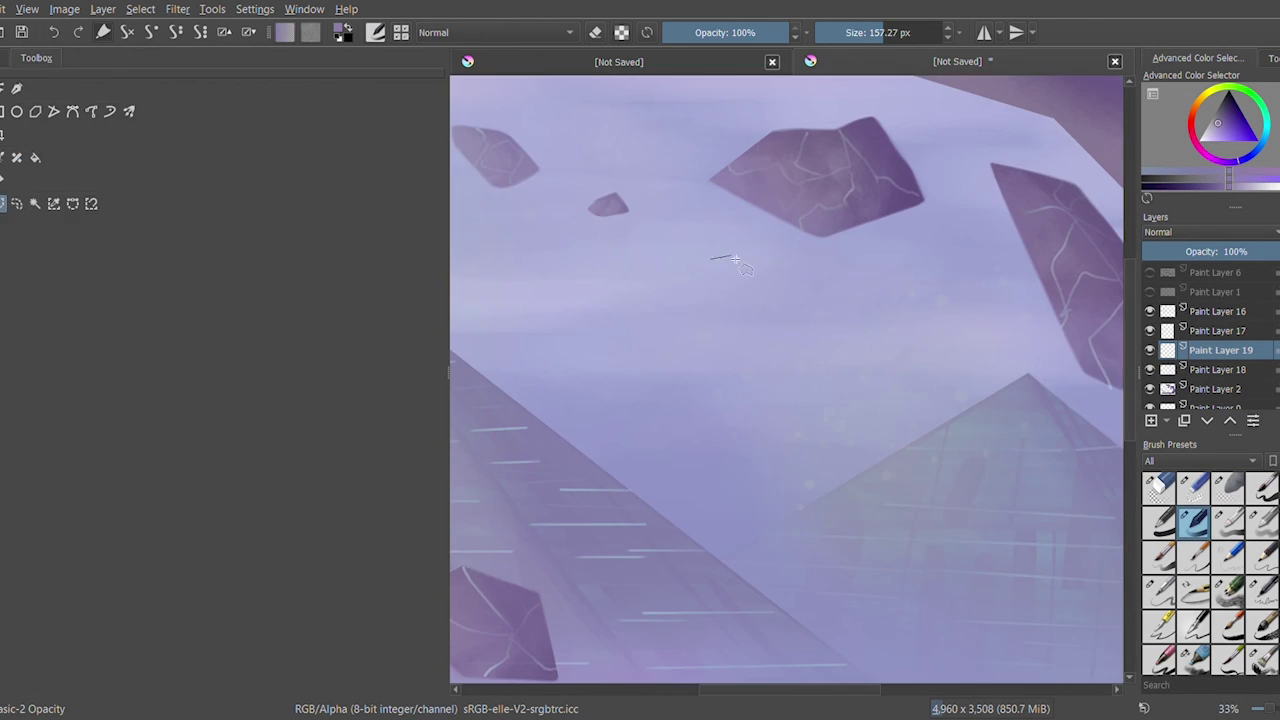
key(bracketleft)
key(bracketleft)
key(bracketleft)
key(bracketleft)
key(bracketleft)
key(bracketleft)
key(bracketleft)
key(bracketleft)
click(720, 261)
click(644, 252)
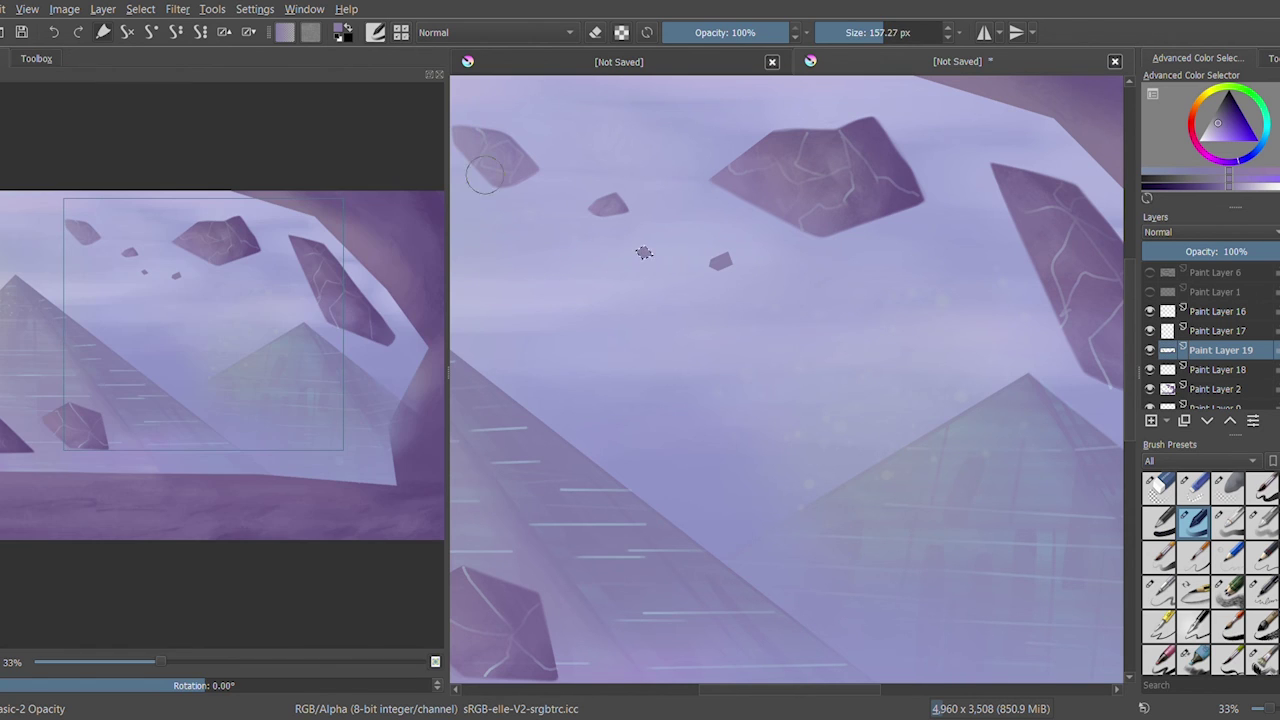
click(899, 245)
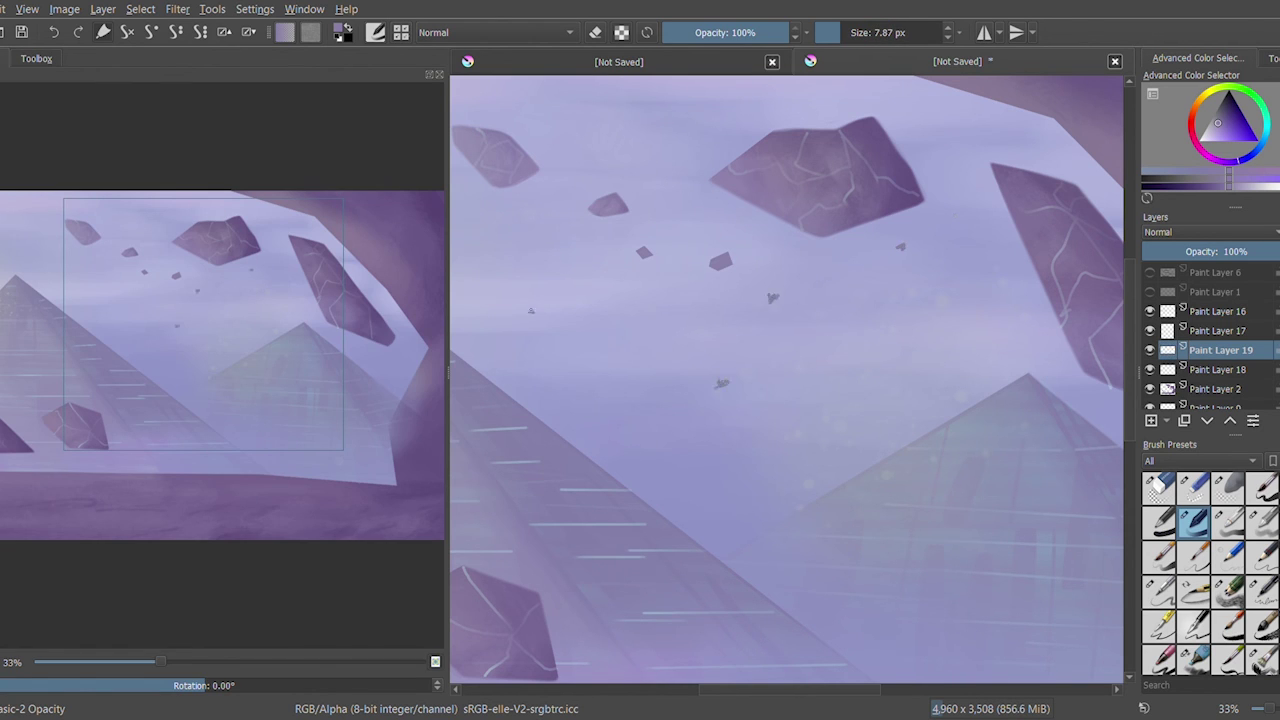
Fade the small sky rocks and debris on Paint Layer 19 with Eraser Soft at 594.63 px
click(1228, 488)
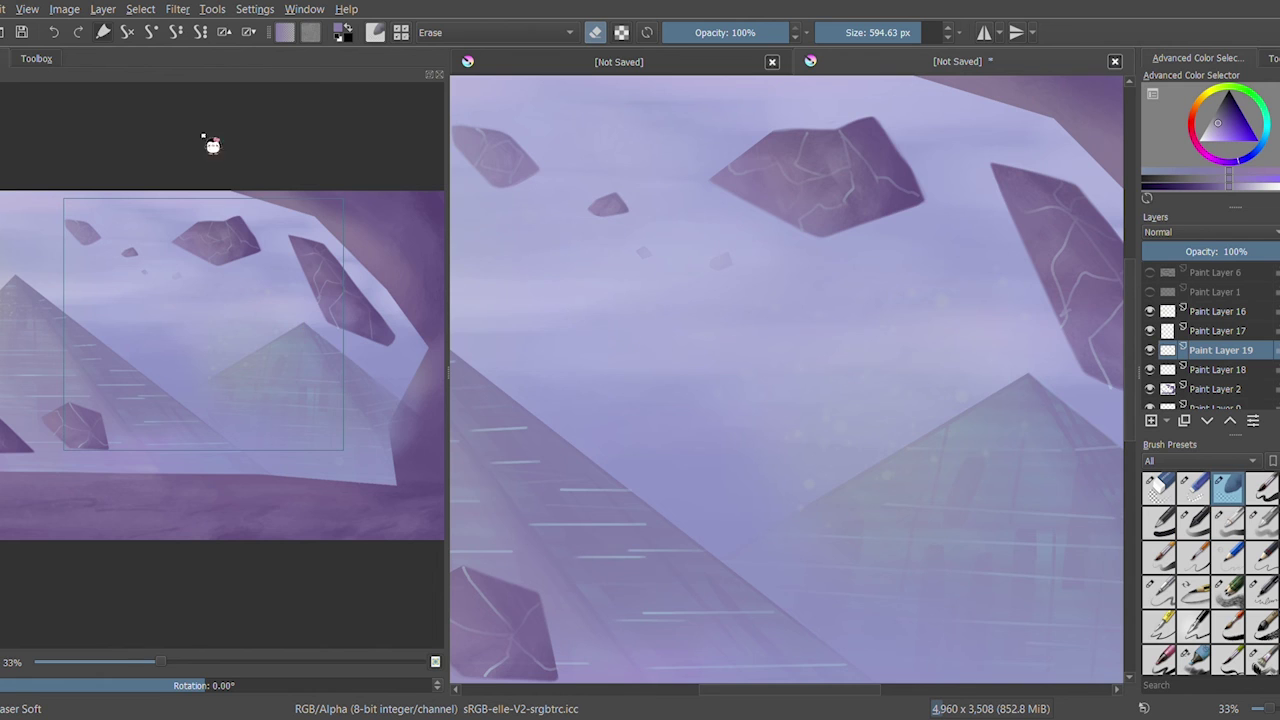
key(minus)
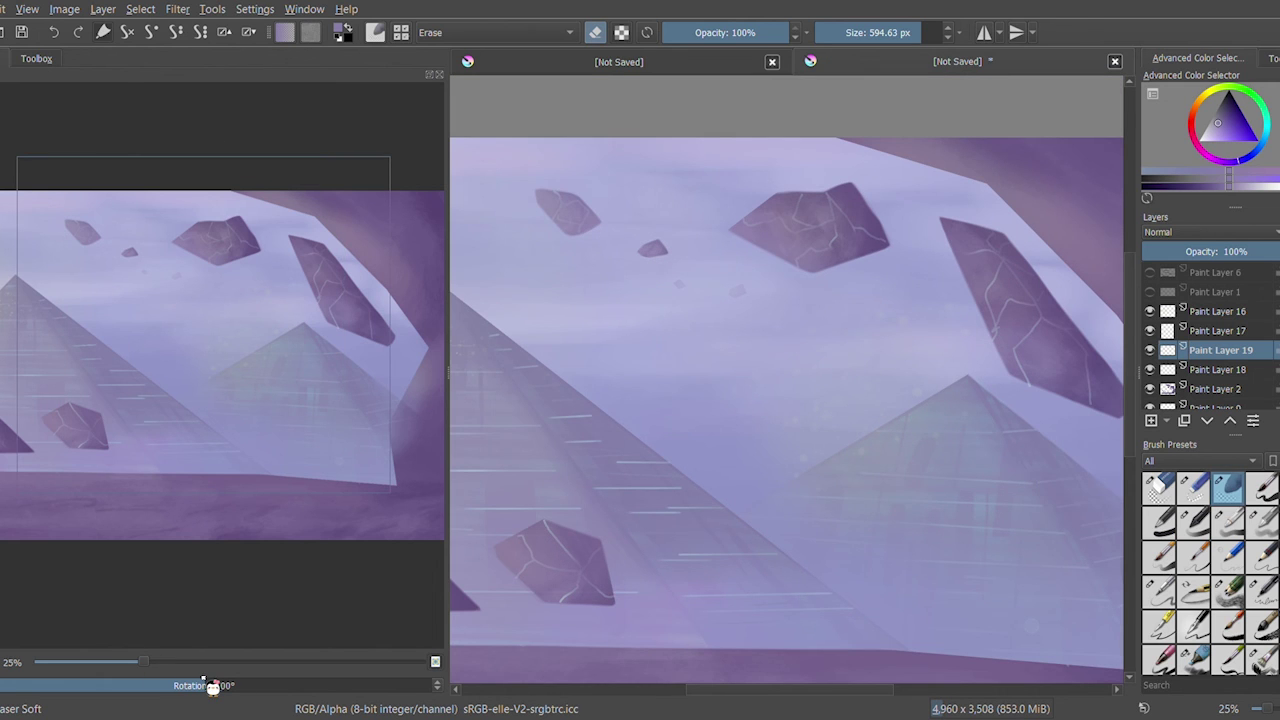
key(minus)
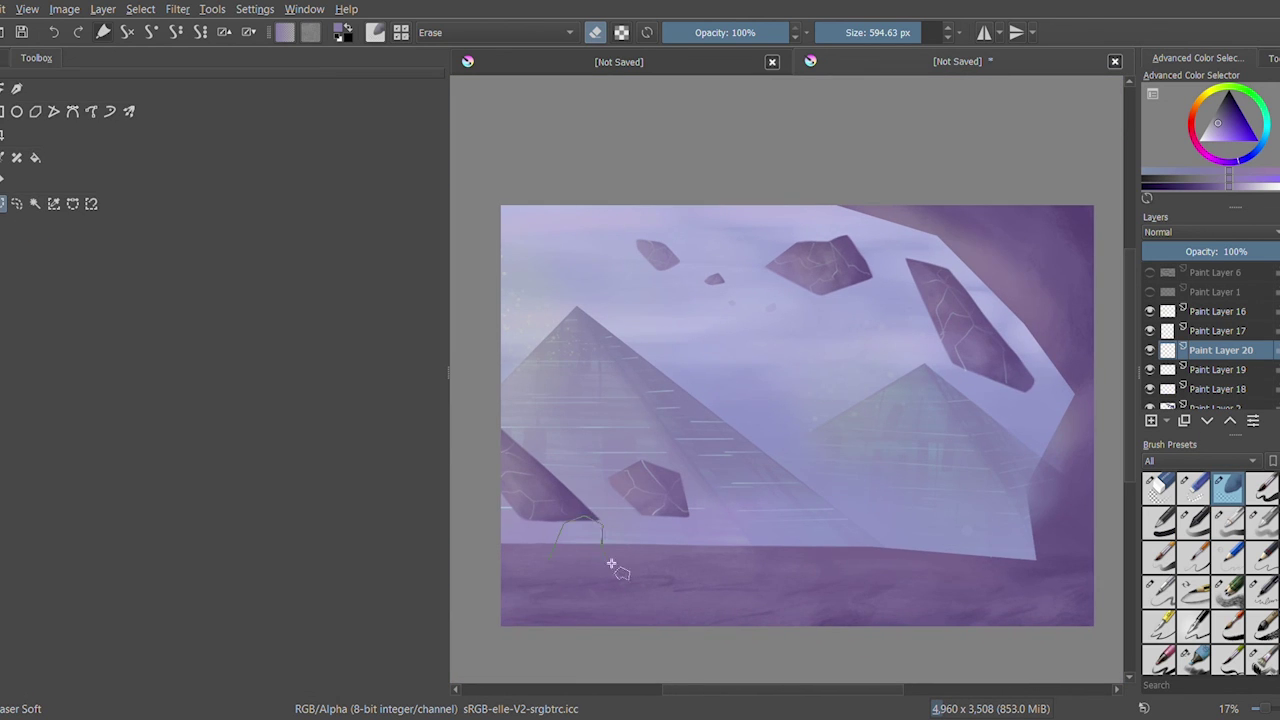
On Paint Layer 20, outline and fill dark grey boulders along the ground and in the lower-right foreground with Basic-2 Opacity at about 195 px
key(slash)
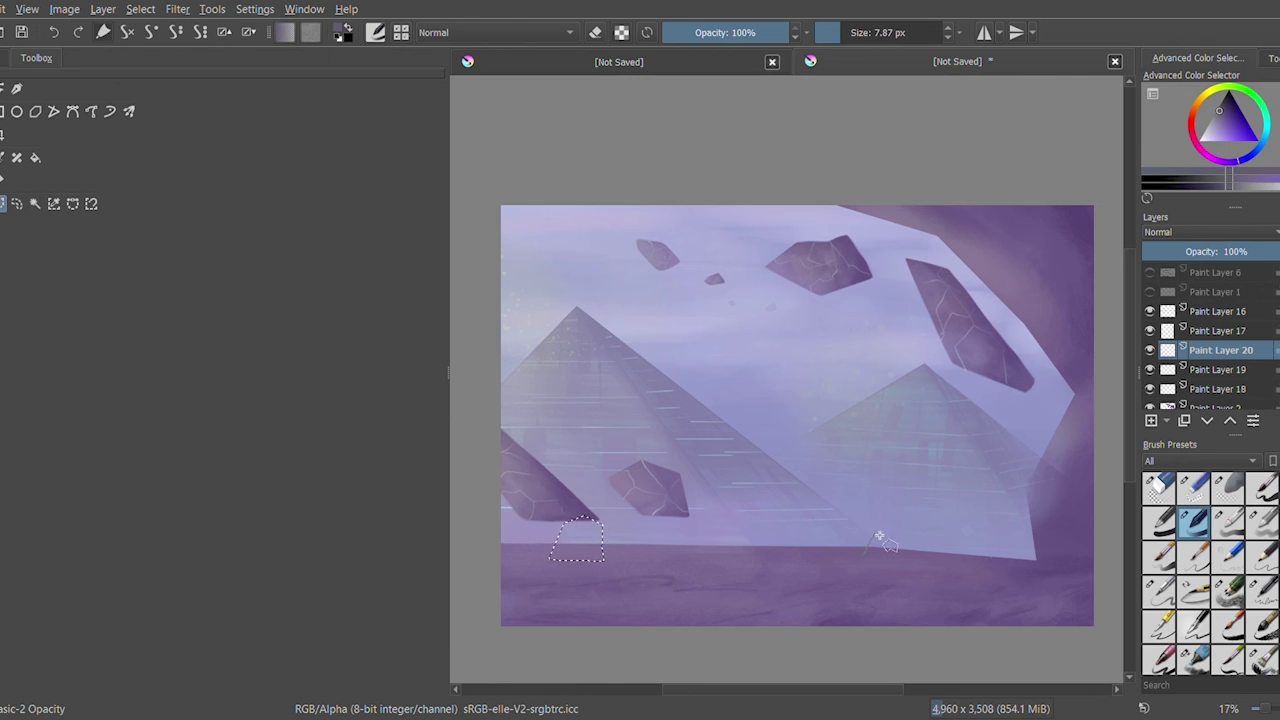
drag(879, 537, 932, 540)
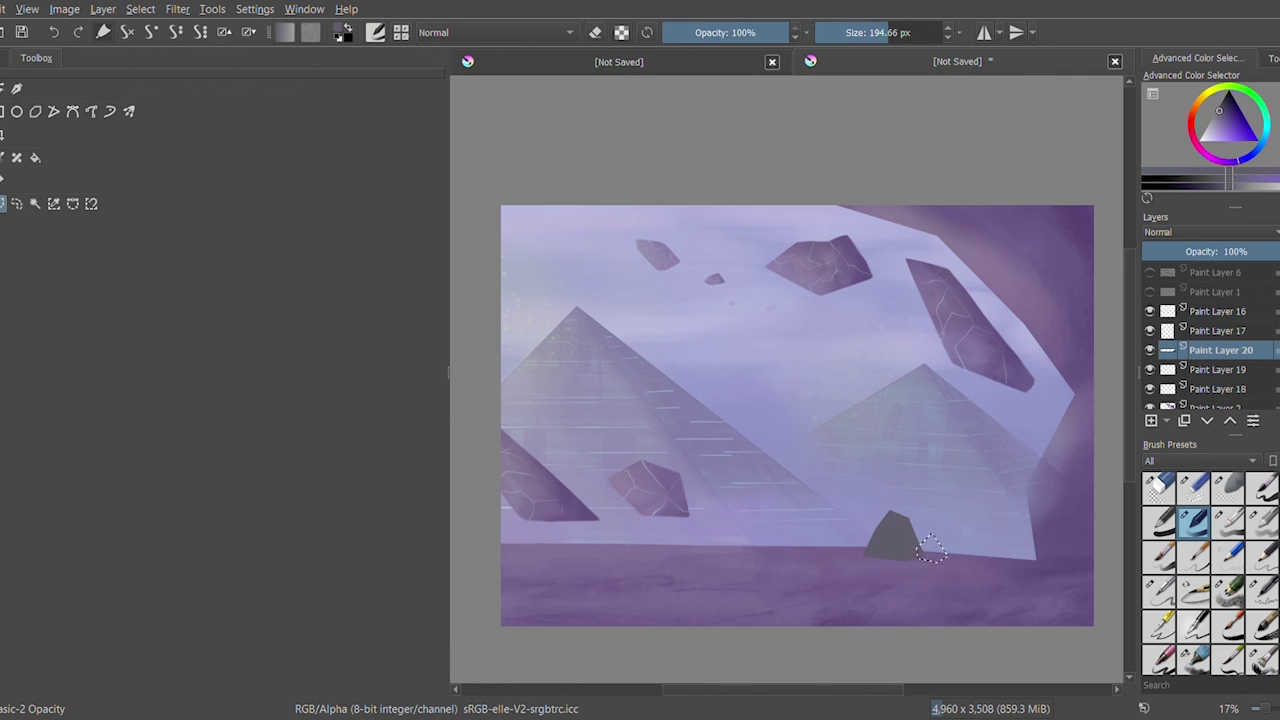
drag(588, 583, 590, 582)
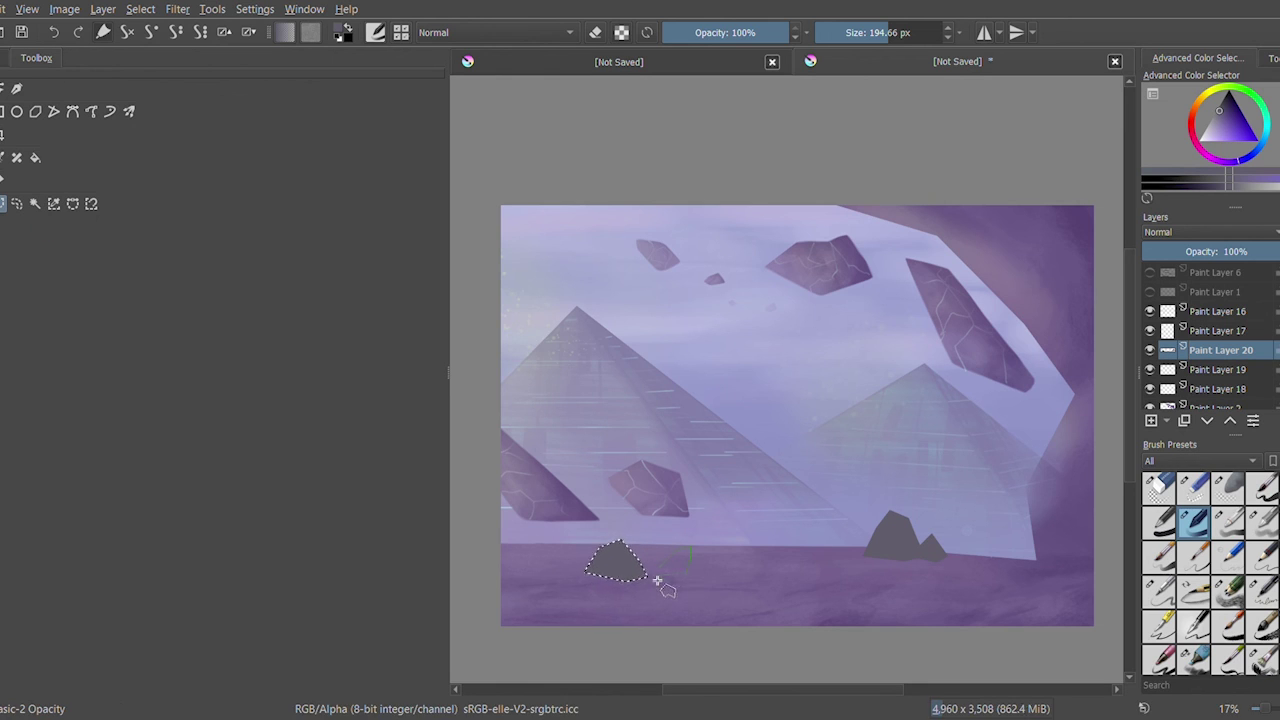
drag(818, 598, 849, 596)
mouse_move(1062, 524)
mouse_down()
mouse_move(1100, 600)
mouse_move(968, 636)
mouse_move(1062, 526)
mouse_up()
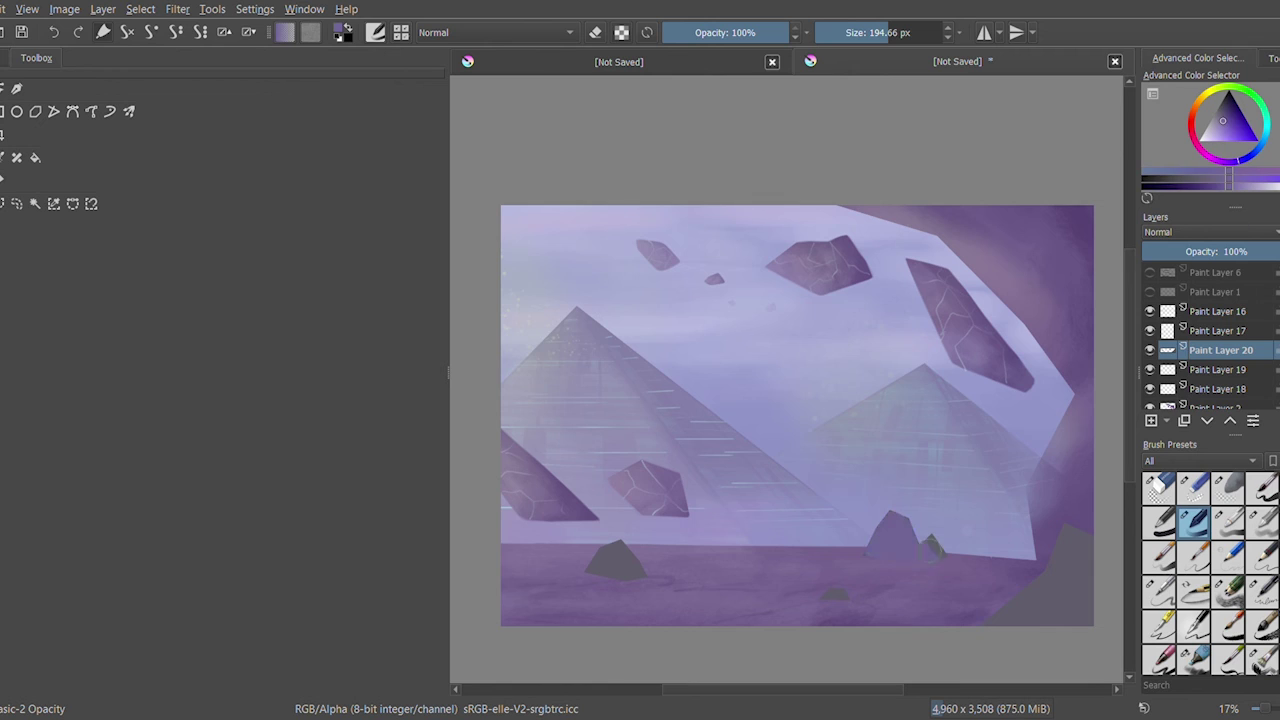
Shade and texture the ground boulders in dark violet tones using Pencil-6 Quick Shade and Pencil-4 Soft at 1,000 px
click(1228, 590)
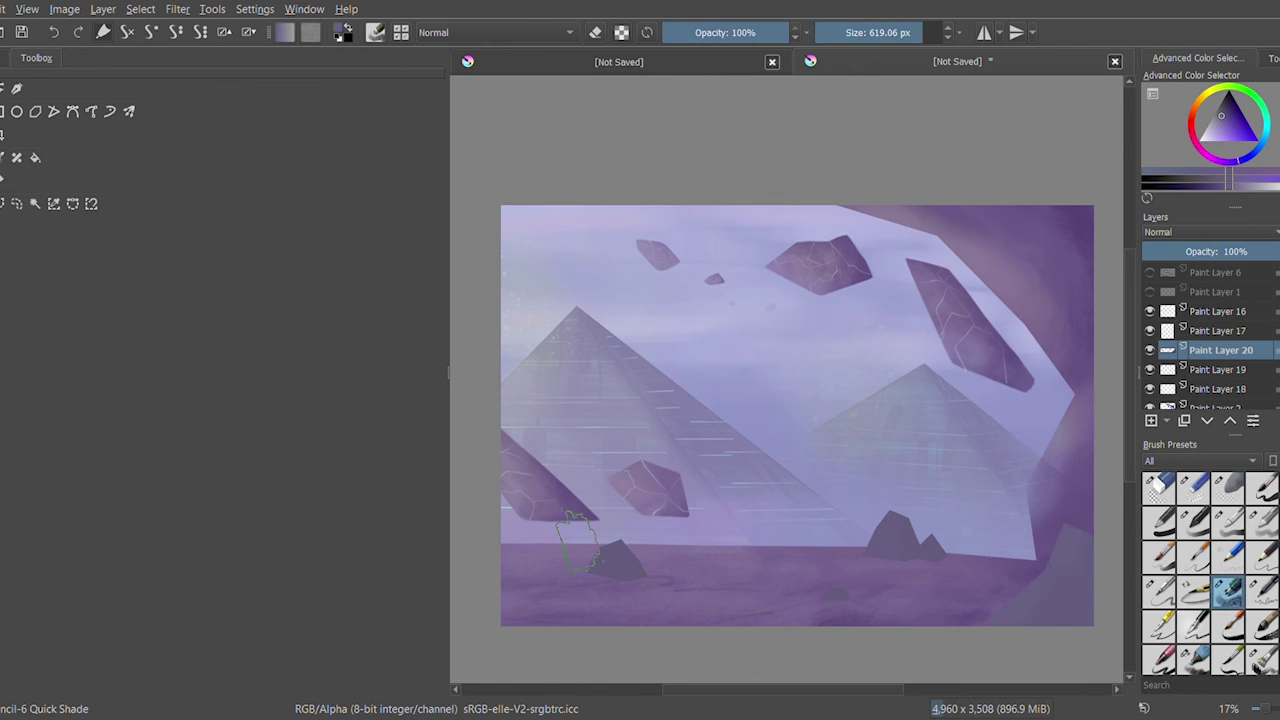
key(/)
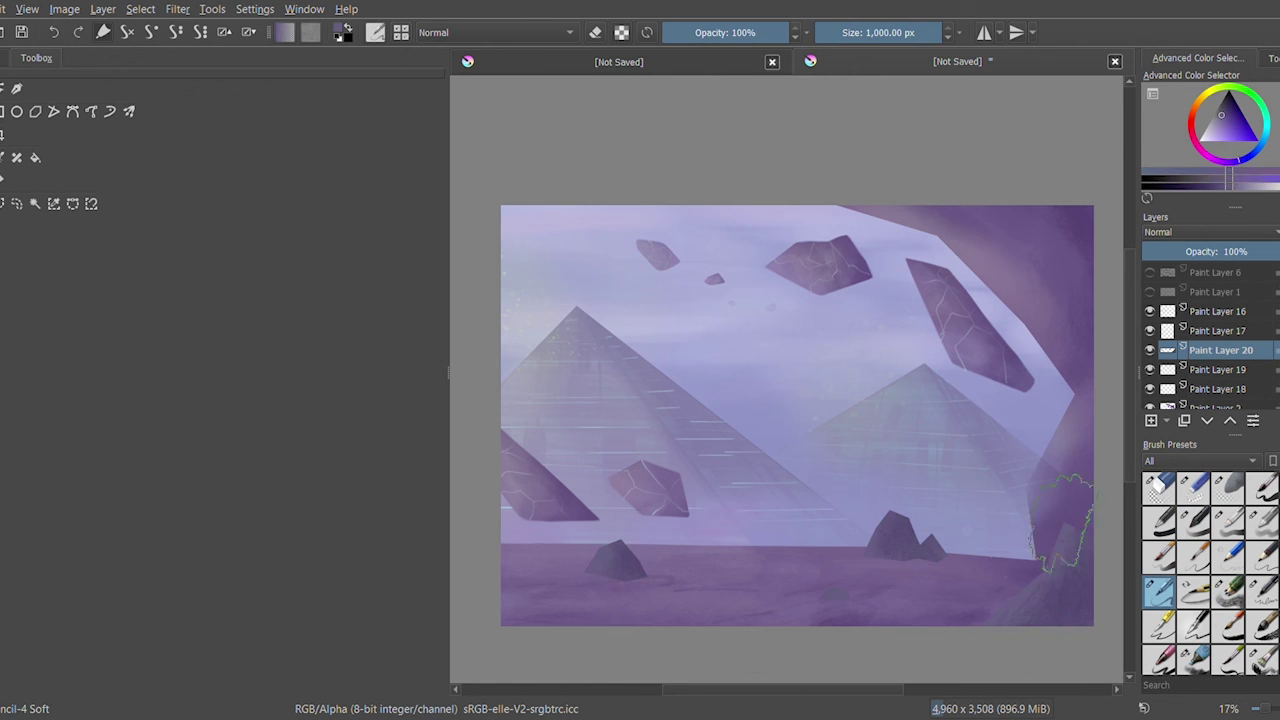
ctrl+click(1045, 548)
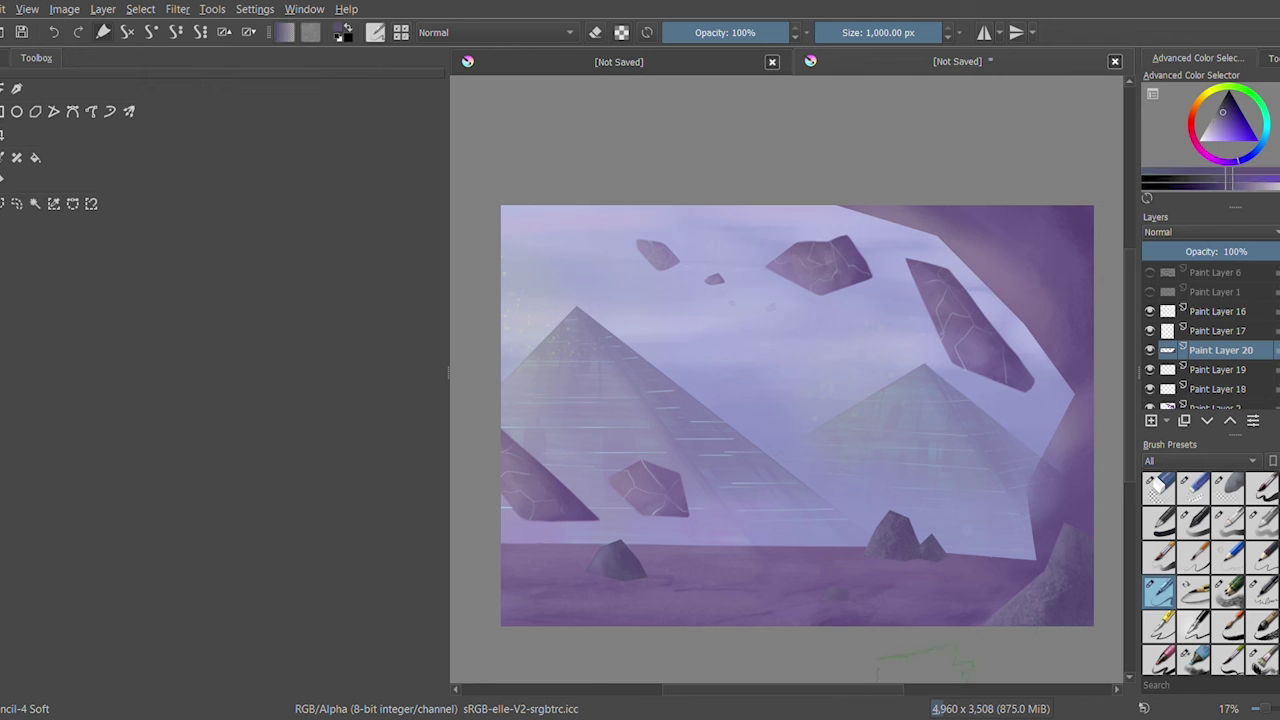
Add Paint Layer 21 above Paint Layer 16 and set up Basic-2 Opacity at 7.21 px in pale violet
click(2, 66)
ctrl+click(285, 250)
key(/)
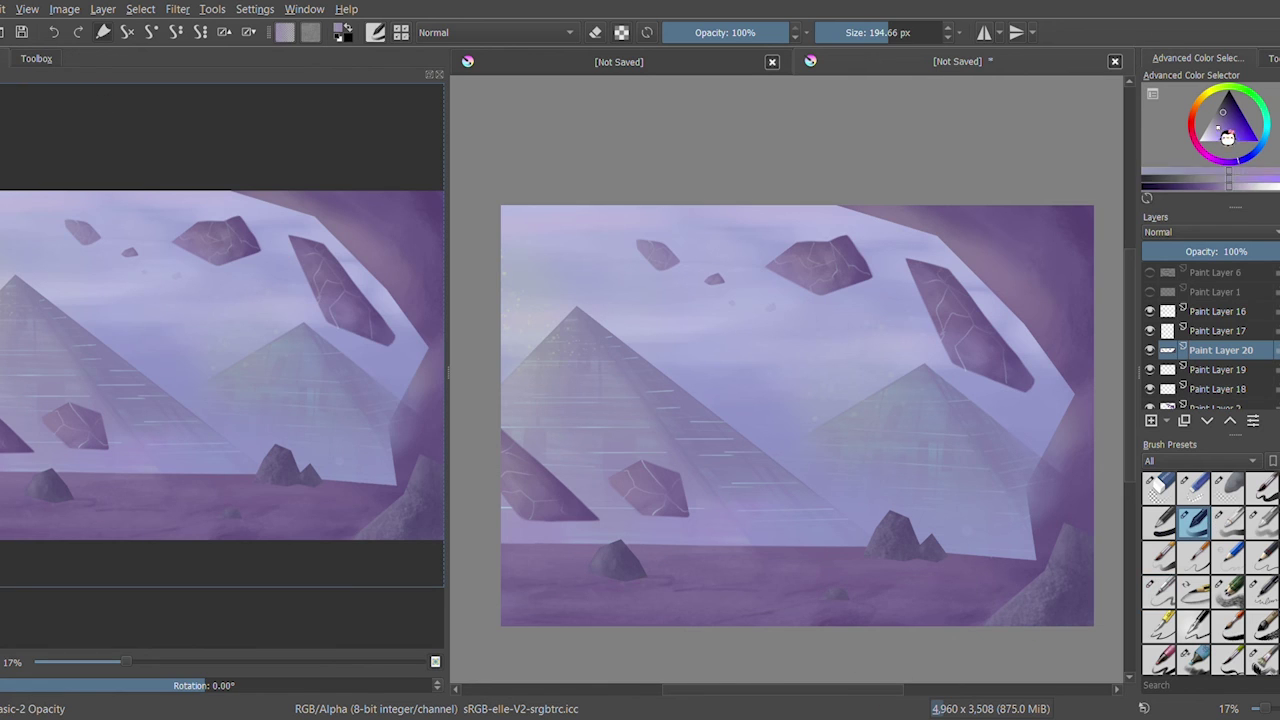
key(Insert)
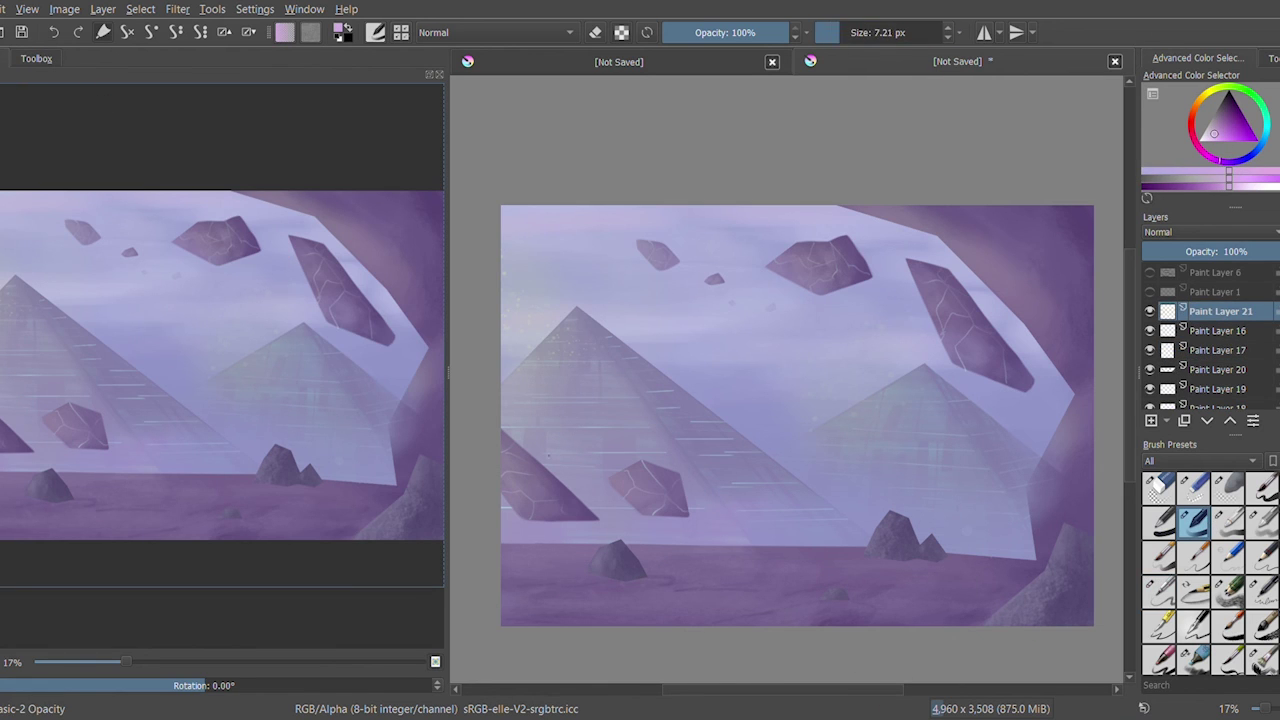